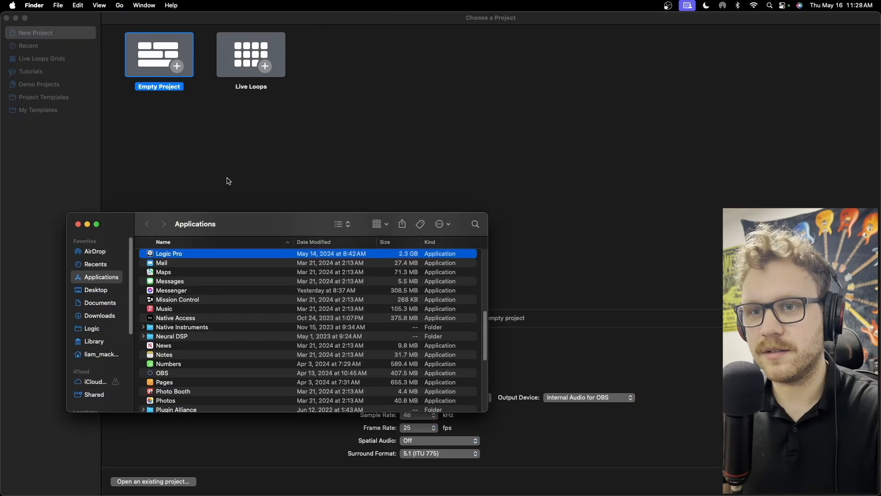
# Create a Session Player drummer track in the new project using the Hard Rock style
pyautogui.click(247, 194)
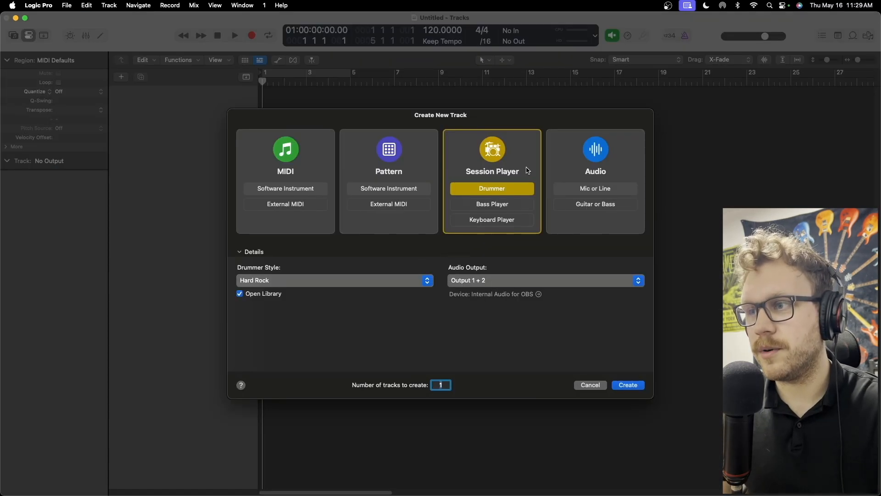
pyautogui.click(584, 170)
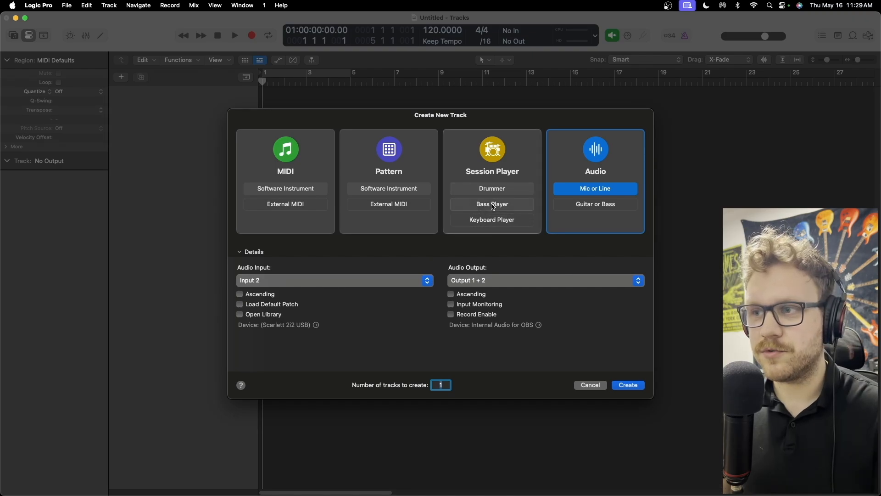
pyautogui.click(495, 157)
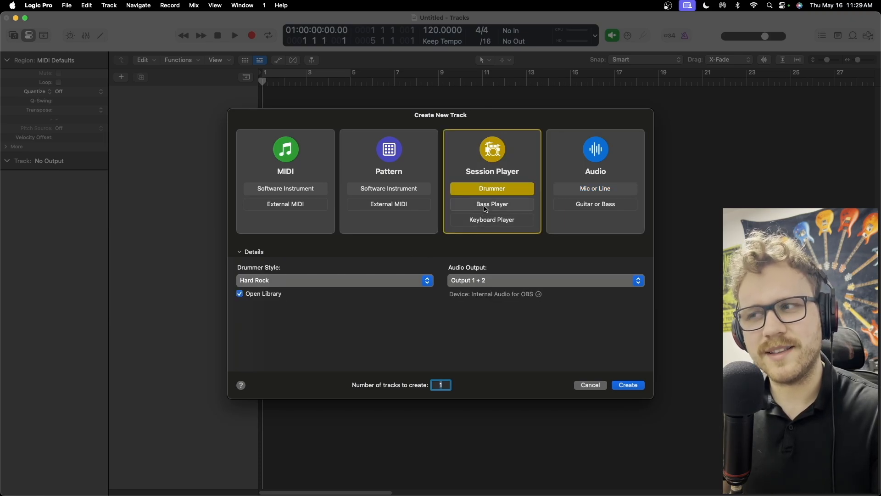
pyautogui.click(265, 281)
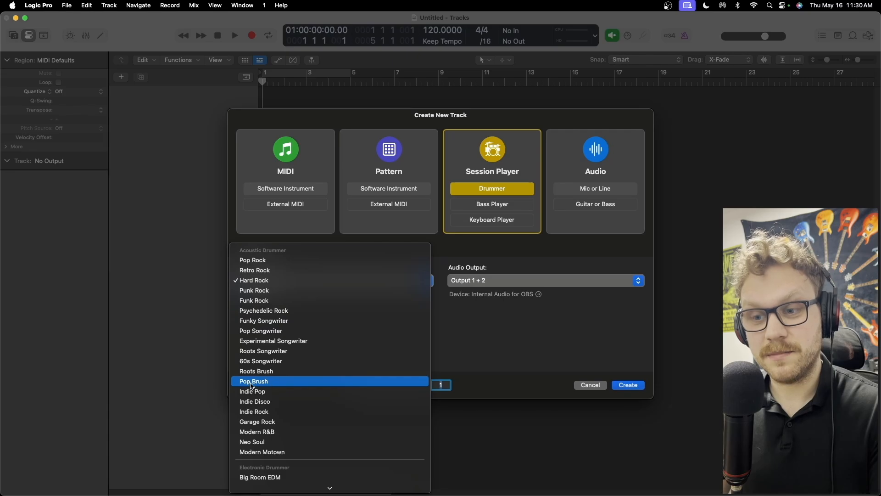
pyautogui.scroll(-5, 301, 381)
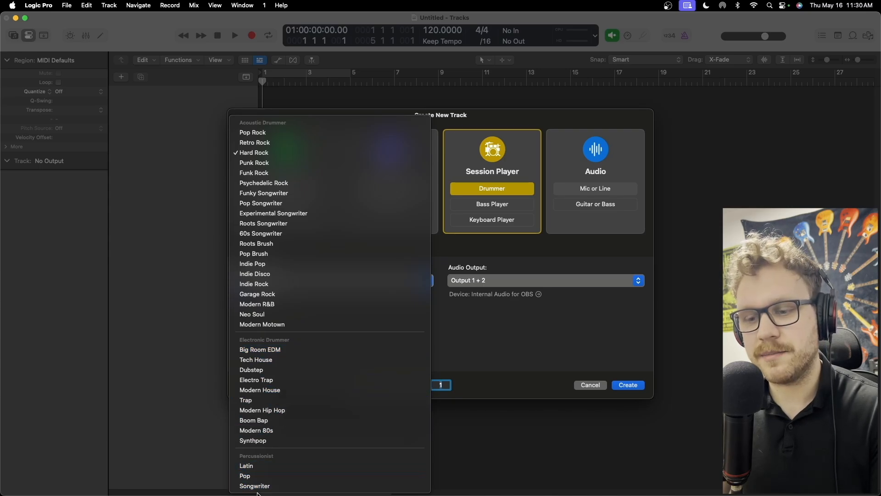
pyautogui.click(340, 152)
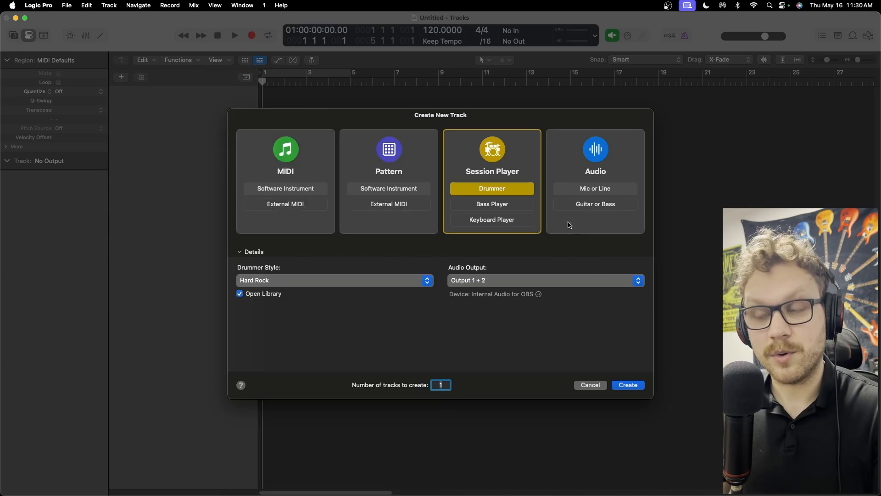
pyautogui.click(628, 385)
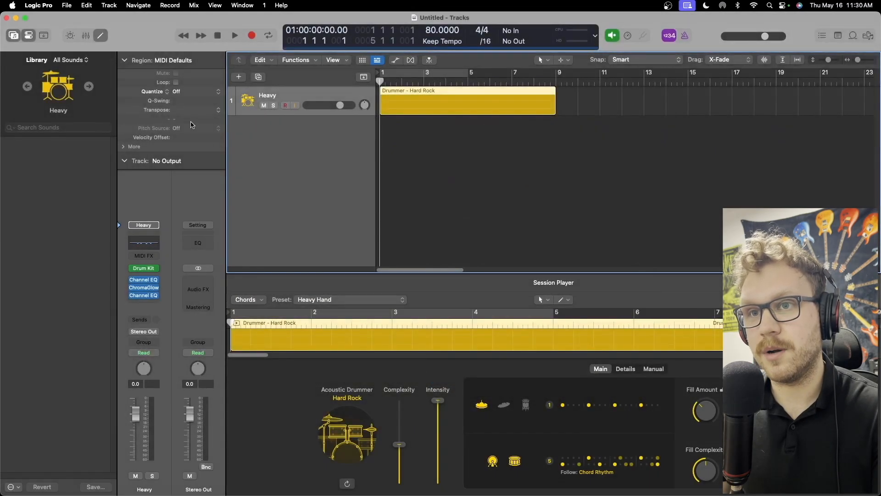
# Add a Session Player bass player track with the Disco Slap style
pyautogui.click(239, 79)
pyautogui.click(525, 204)
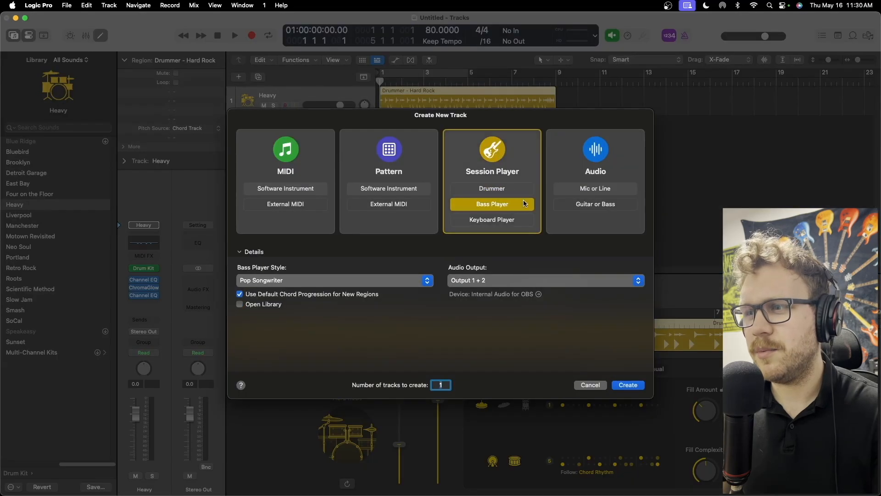
pyautogui.click(310, 280)
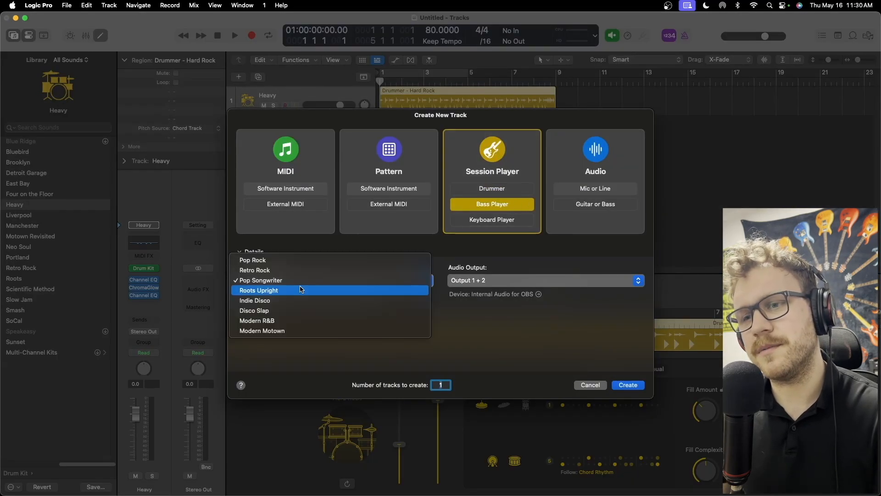
pyautogui.click(281, 260)
pyautogui.click(282, 280)
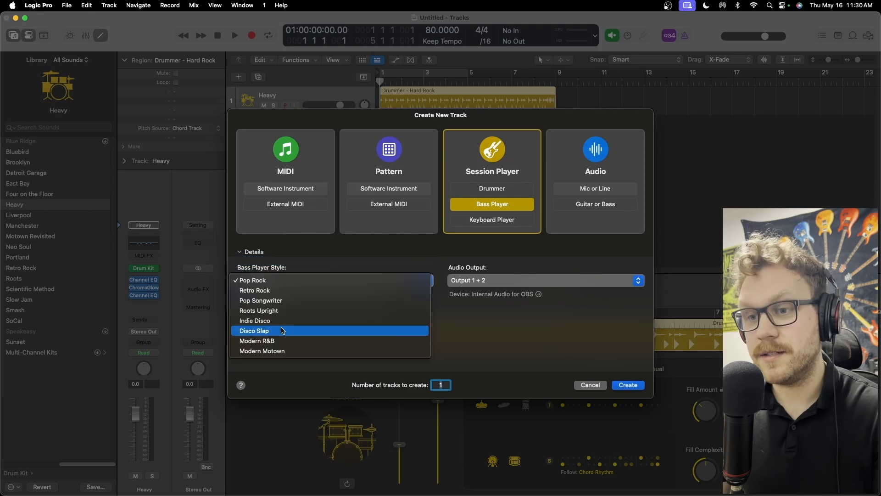
pyautogui.click(282, 332)
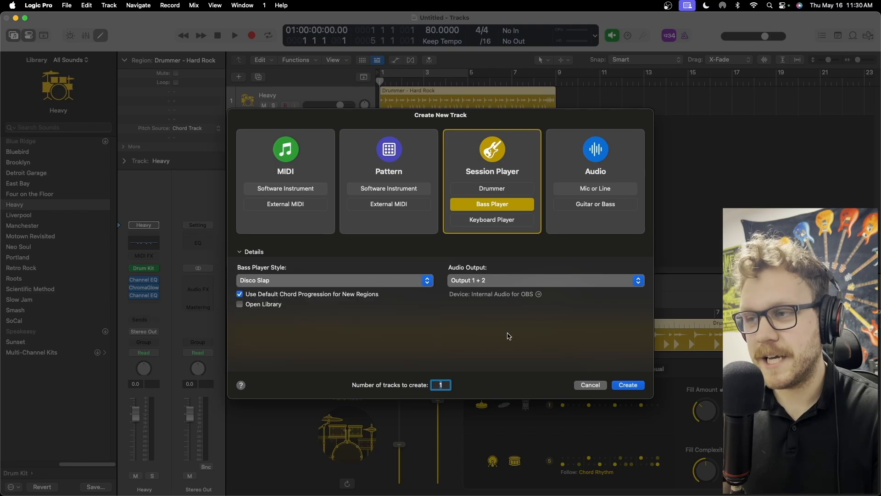
pyautogui.click(628, 385)
# Mute the Slap & Pop bass track and add a keyboard player track with the Freely style
pyautogui.click(265, 136)
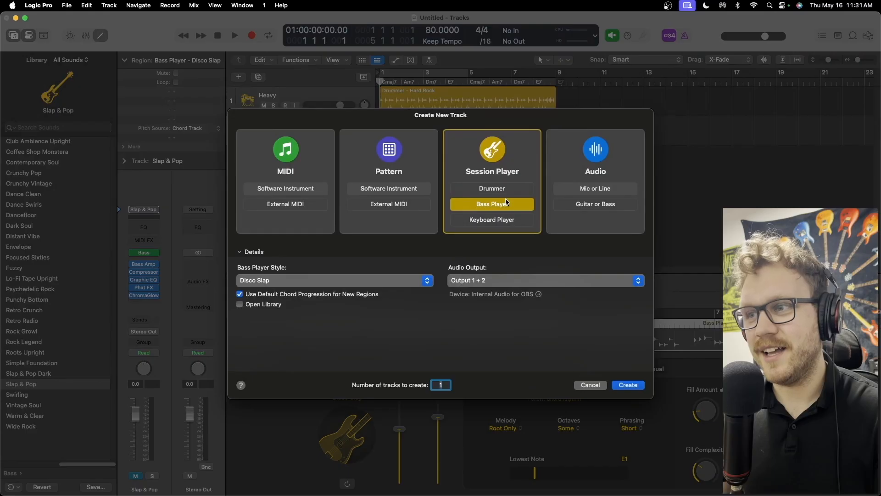
pyautogui.click(507, 220)
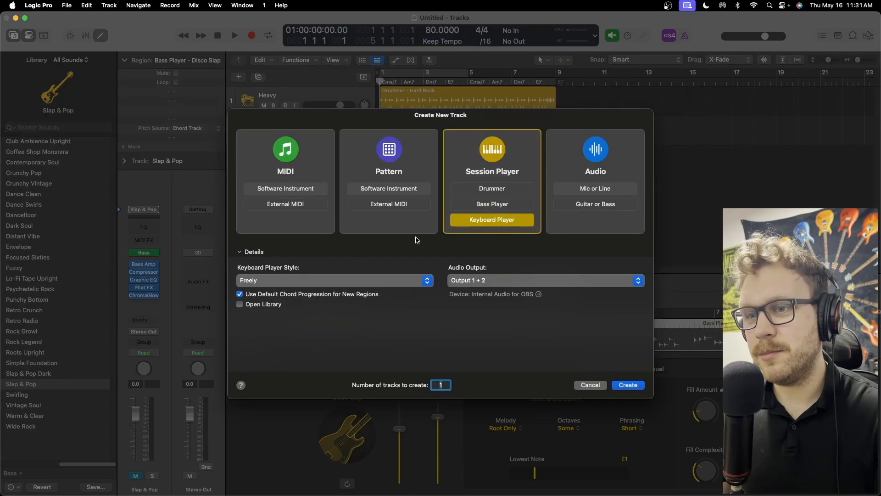
pyautogui.click(266, 281)
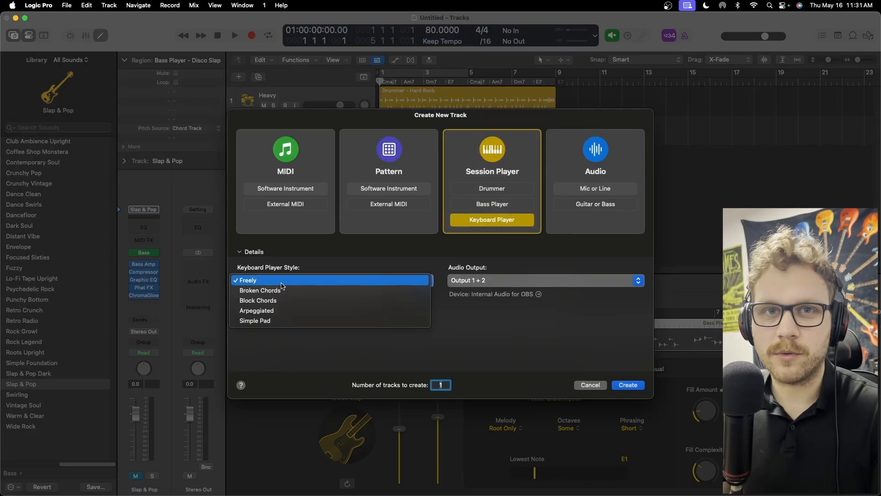
pyautogui.click(619, 355)
pyautogui.click(614, 384)
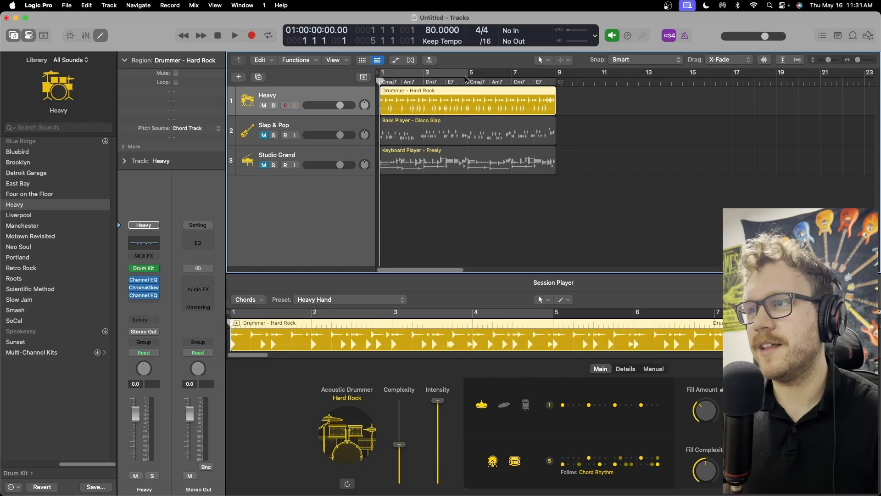
# Set the cycle range over the regions from bar 1 to bar 9
pyautogui.click(486, 140)
pyautogui.moveTo(492, 137); pyautogui.dragTo(646, 138)
pyautogui.moveTo(550, 72); pyautogui.dragTo(556, 72)
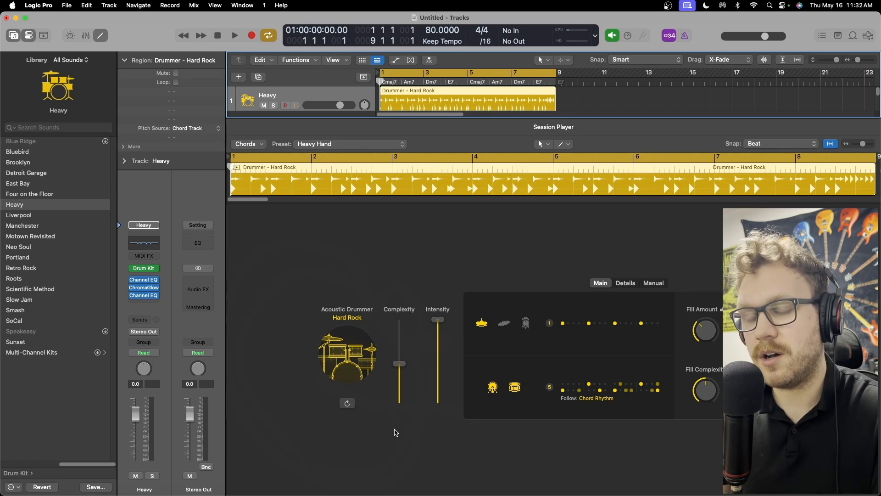
pyautogui.click(339, 369)
pyautogui.scroll(-10, 338, 271)
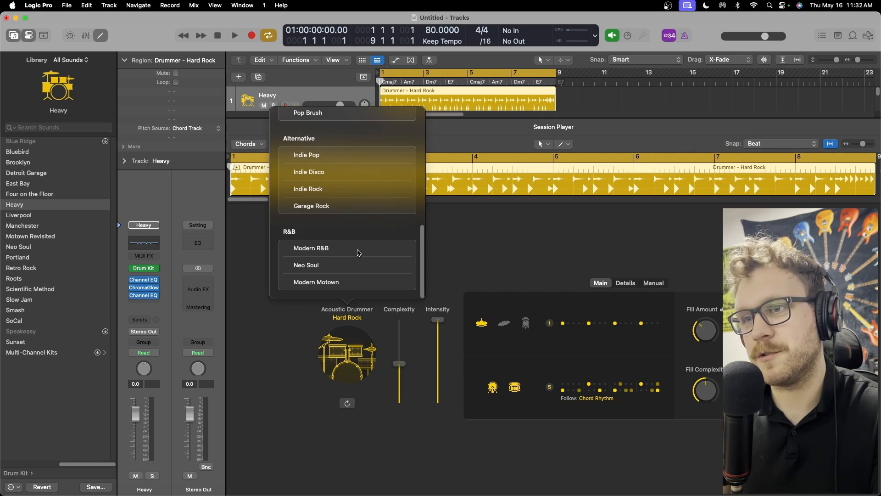
pyautogui.scroll(10, 358, 253)
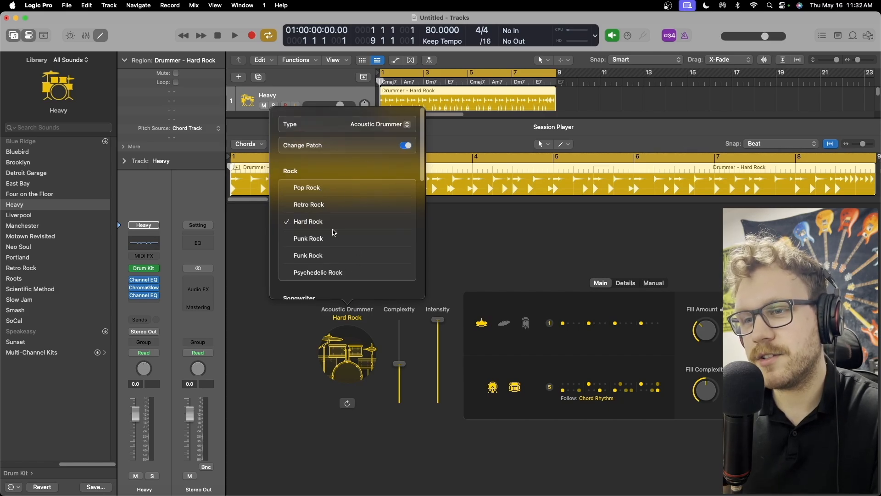
pyautogui.click(458, 239)
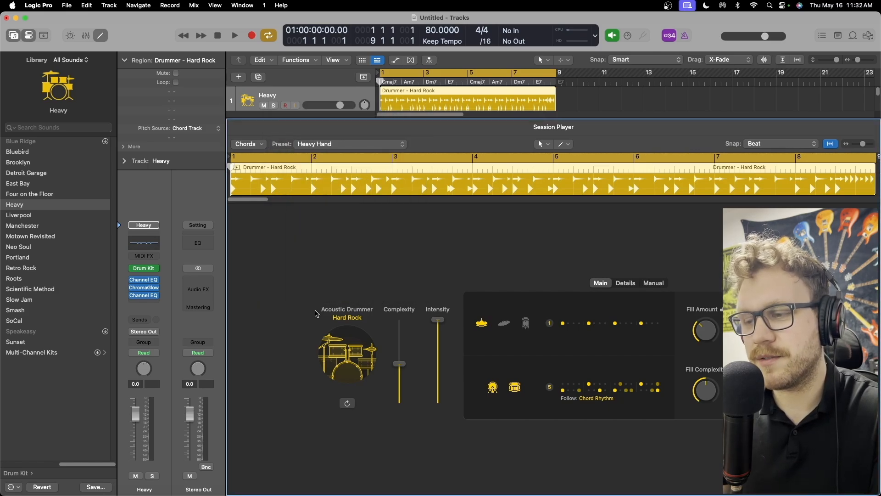
# Switch the drum track's patch to SoCal and hide the inspector and the library
pyautogui.press('i')
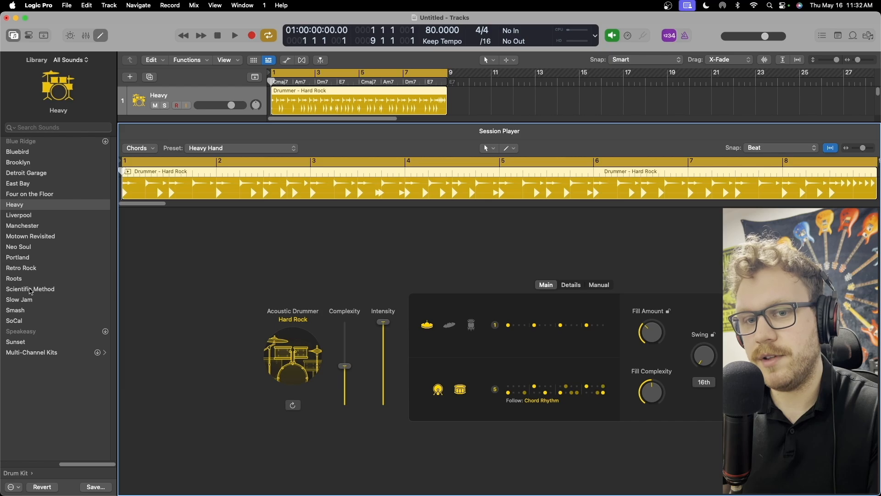
pyautogui.click(21, 321)
pyautogui.press('y')
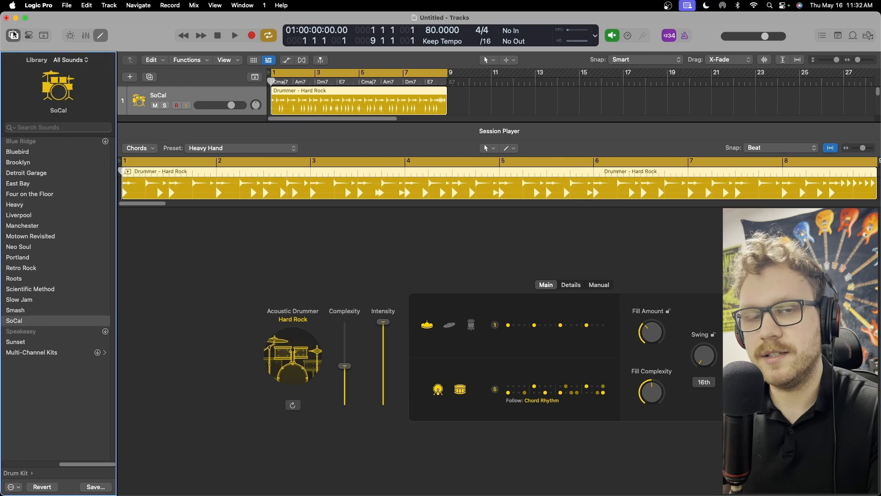
# Change the kick and snare pattern to variation 1 and play back the drum part
pyautogui.click(489, 391)
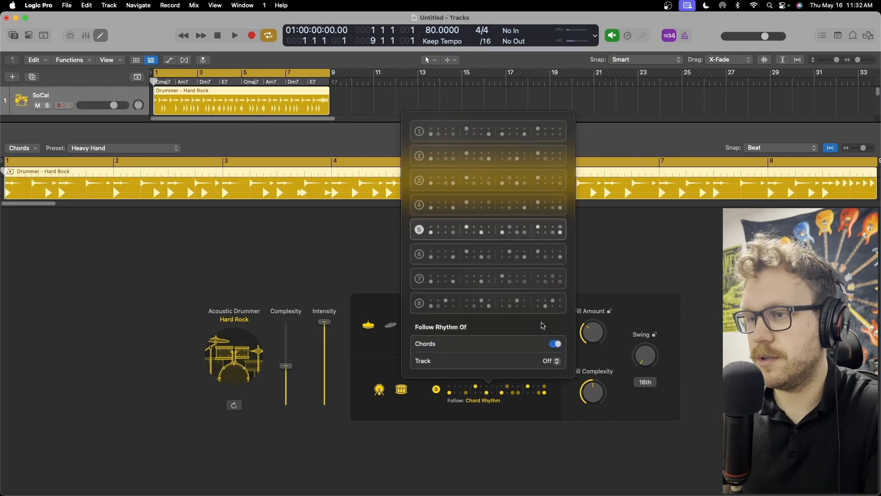
pyautogui.click(356, 240)
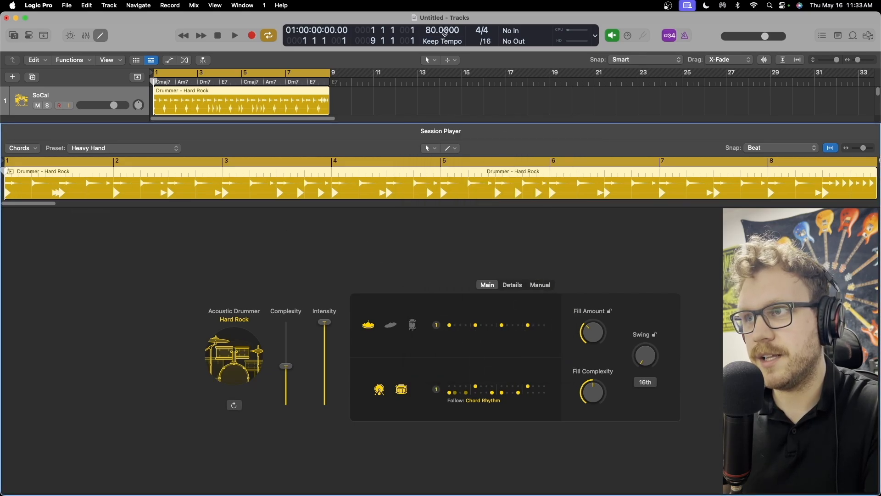
pyautogui.press('space')
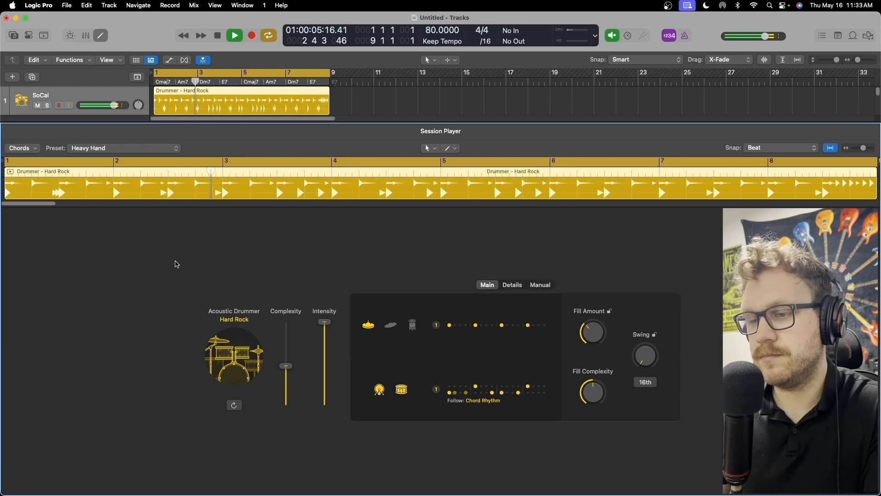
pyautogui.press('space')
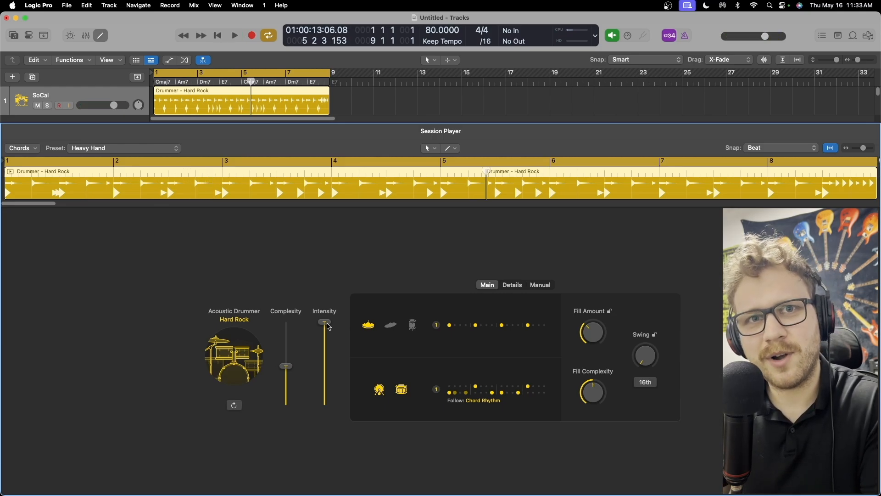
# Lower the drummer's intensity to about half, raise its complexity to the maximum, and play back the result
pyautogui.moveTo(328, 326); pyautogui.dragTo(288, 328)
pyautogui.press('space')
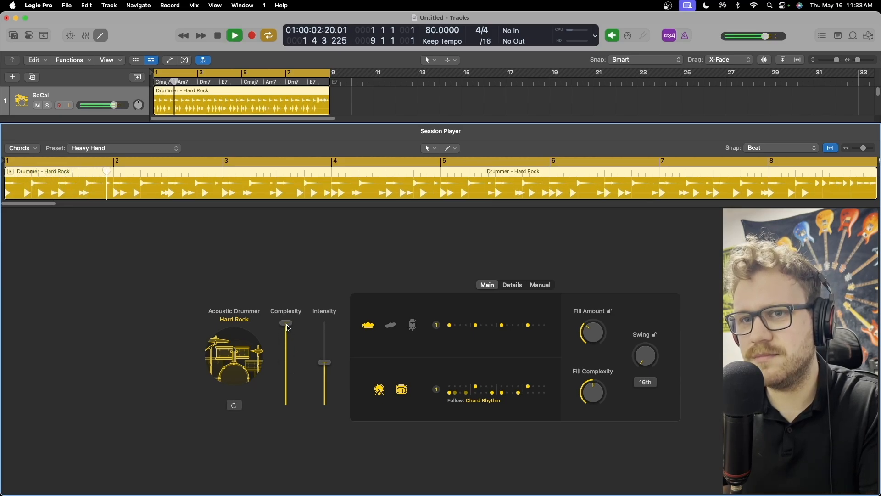
pyautogui.press('space')
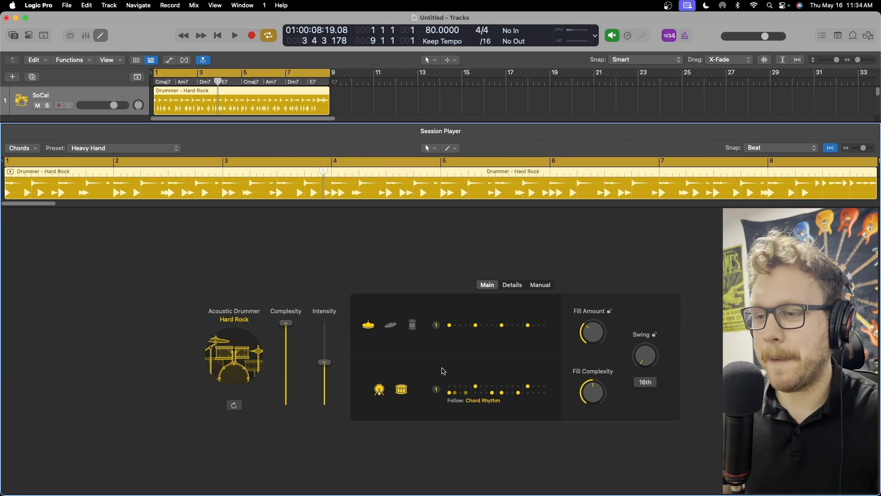
# Try the different hi-hat pattern variations for the drummer and settle on variation 2
pyautogui.click(436, 325)
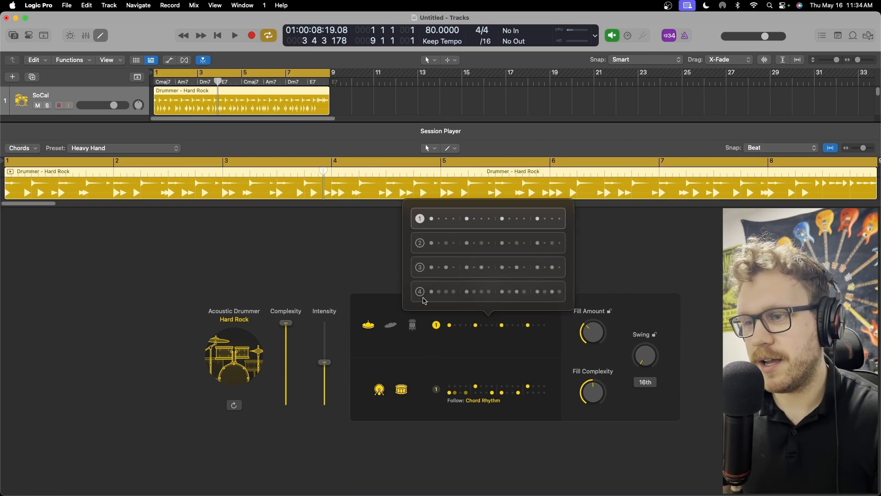
pyautogui.click(423, 268)
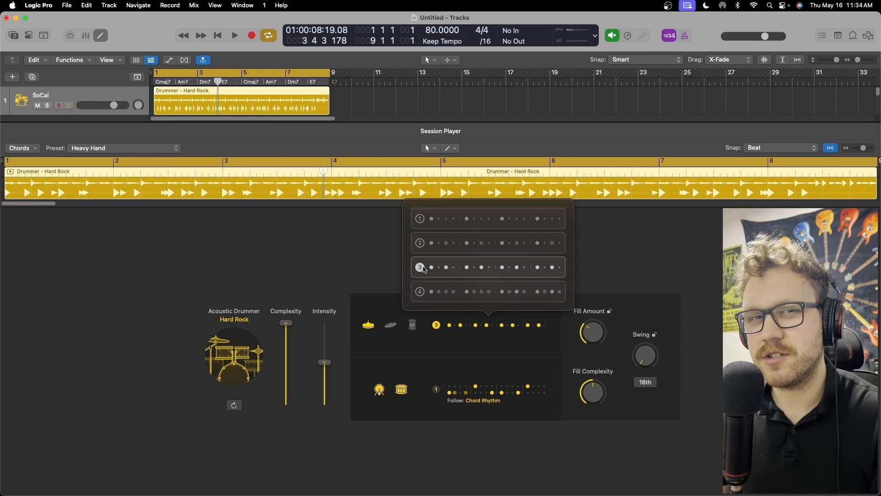
pyautogui.click(430, 220)
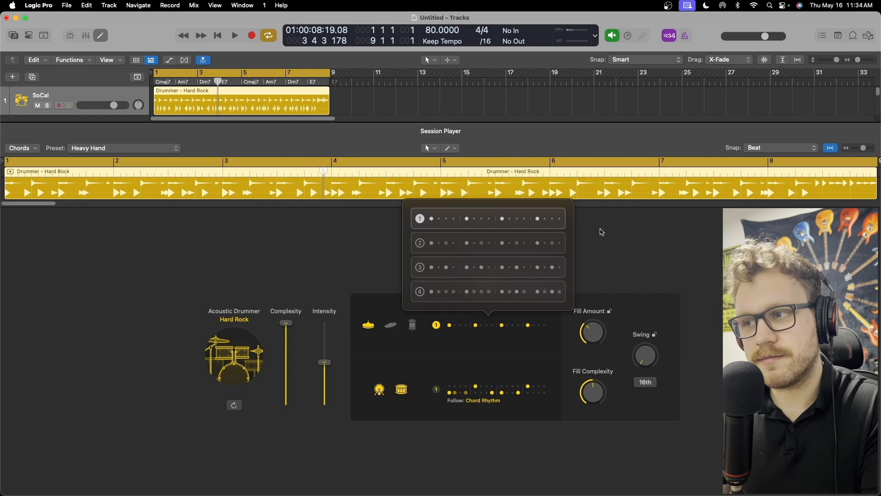
pyautogui.click(421, 242)
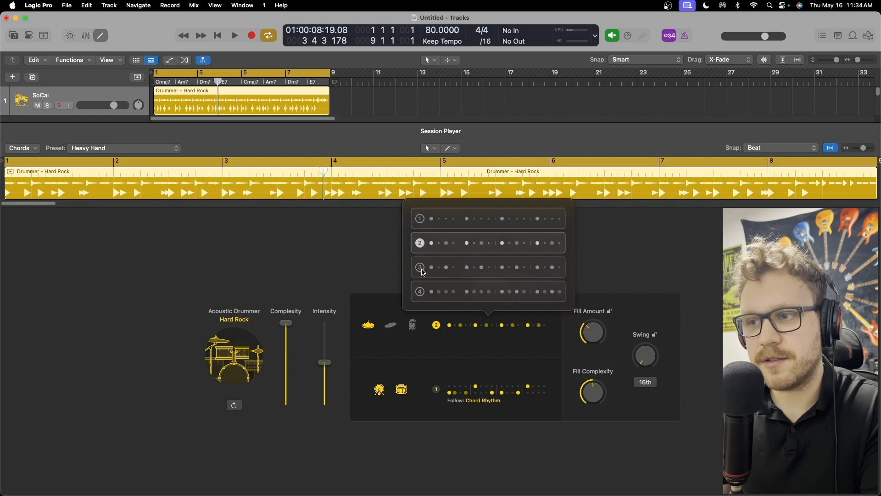
pyautogui.click(423, 271)
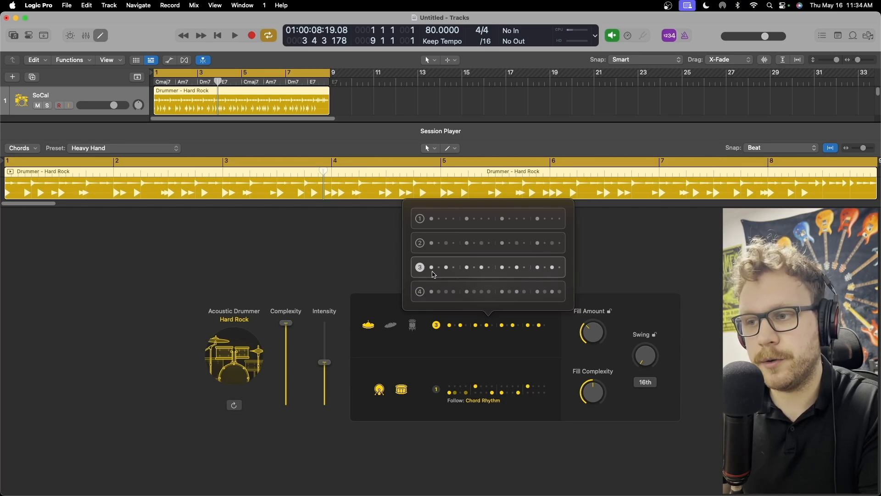
pyautogui.click(434, 294)
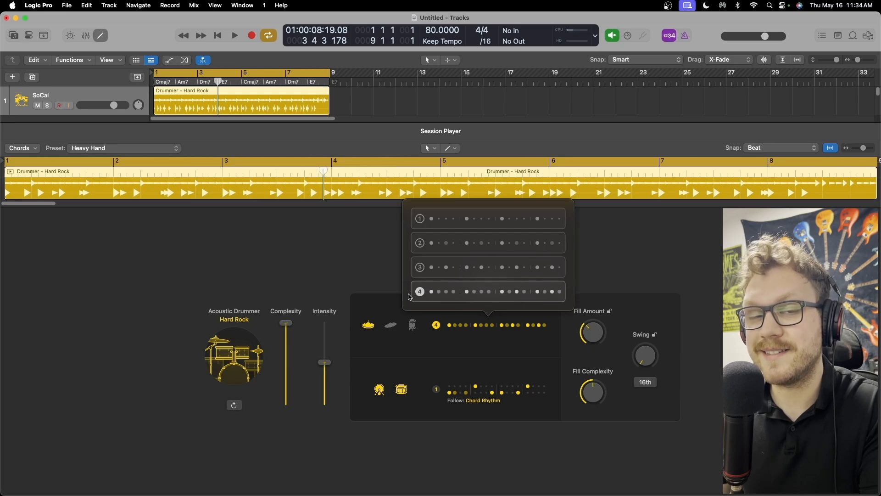
pyautogui.click(420, 242)
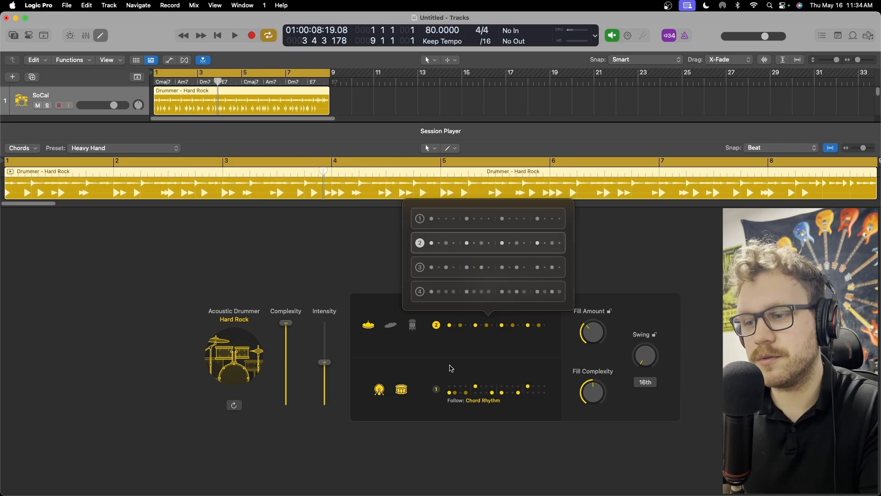
# Set the kick and snare pattern to variation 7 and the hi-hat pattern to variation 4, and play back the drum part
pyautogui.click(438, 388)
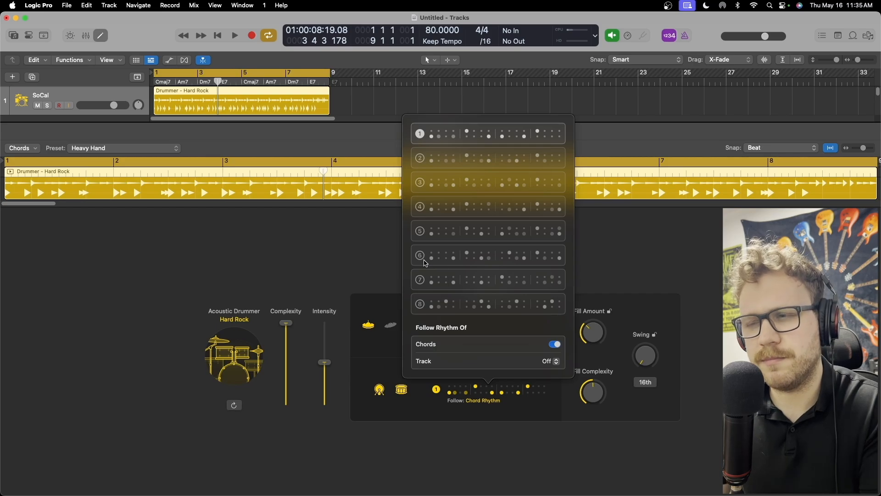
pyautogui.click(427, 288)
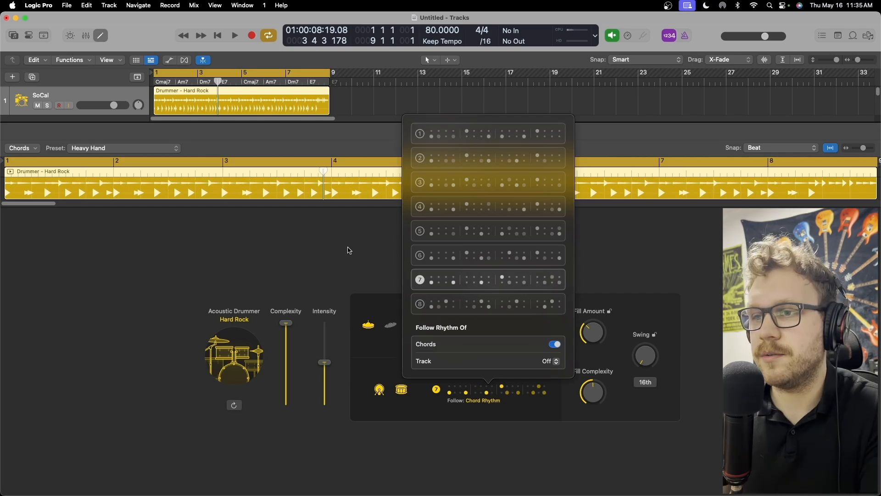
pyautogui.click(350, 251)
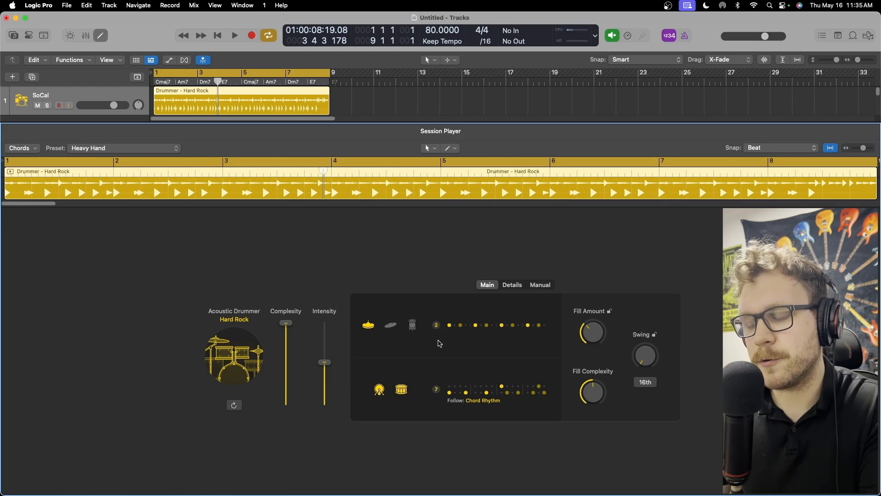
pyautogui.press('space')
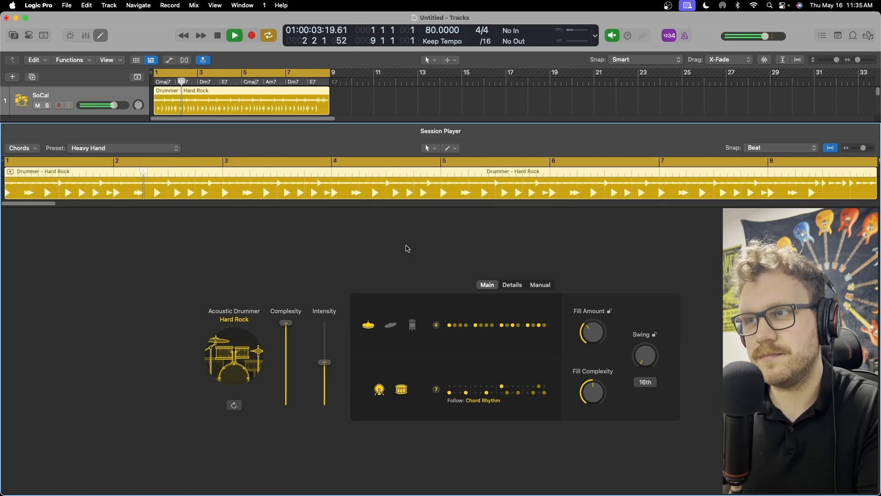
pyautogui.press('space')
# Raise the drummer's intensity to the maximum, lower its complexity to just under half, and play back the result
pyautogui.moveTo(288, 327); pyautogui.dragTo(325, 324)
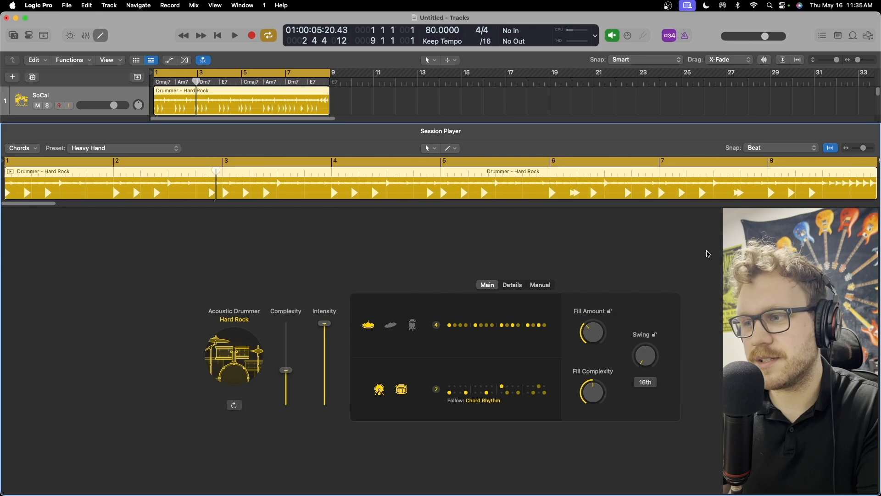
pyautogui.press('space')
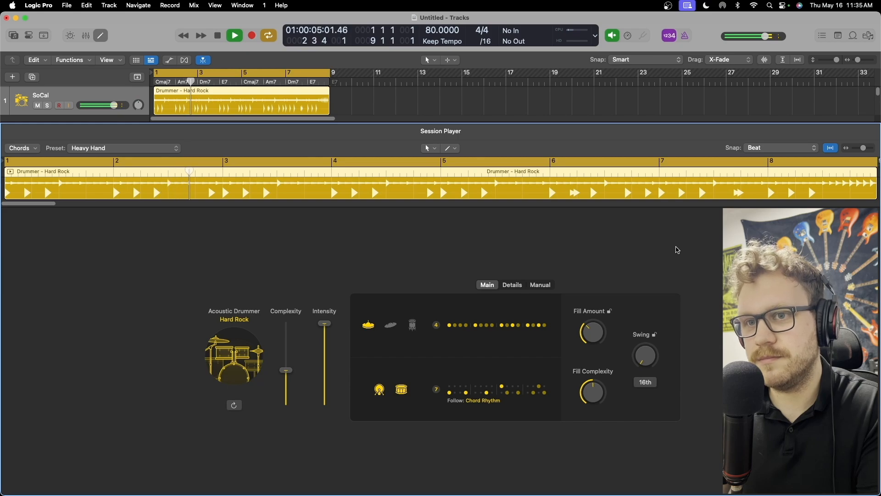
pyautogui.press('space')
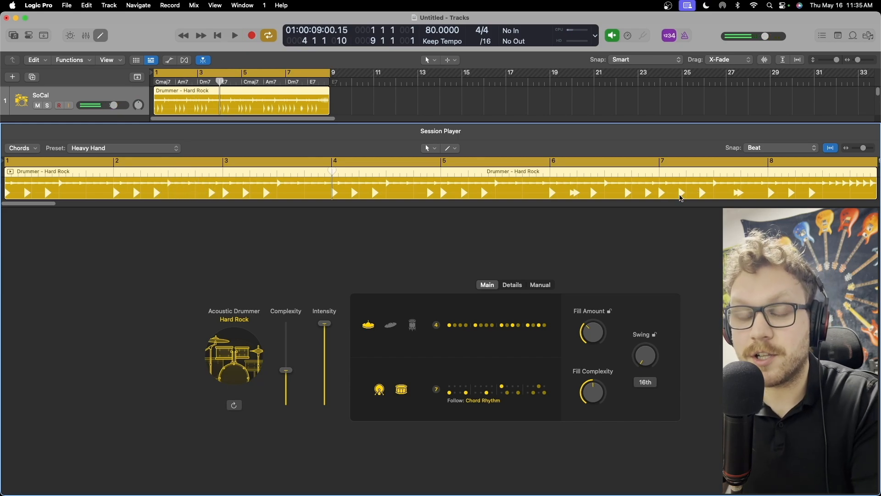
# Set the project tempo to 137 and play back the drum part
pyautogui.moveTo(434, 31); pyautogui.dragTo(434, 3)
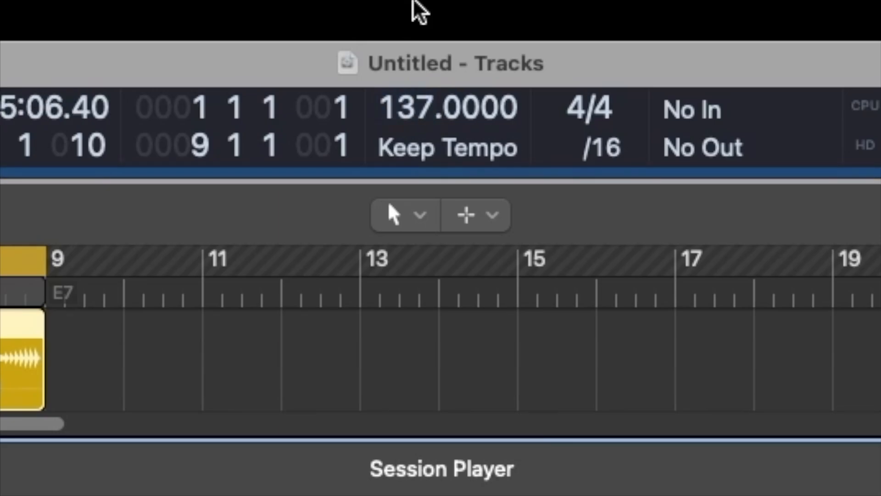
pyautogui.press('space')
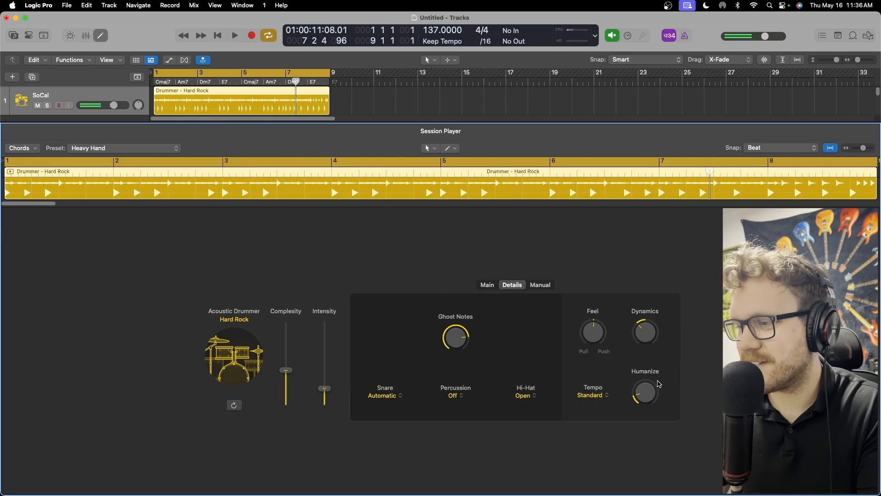
# Try high and low Humanize amounts for the drummer, compare the timing in playback against the metronome, and leave the amount low
pyautogui.moveTo(645, 391)
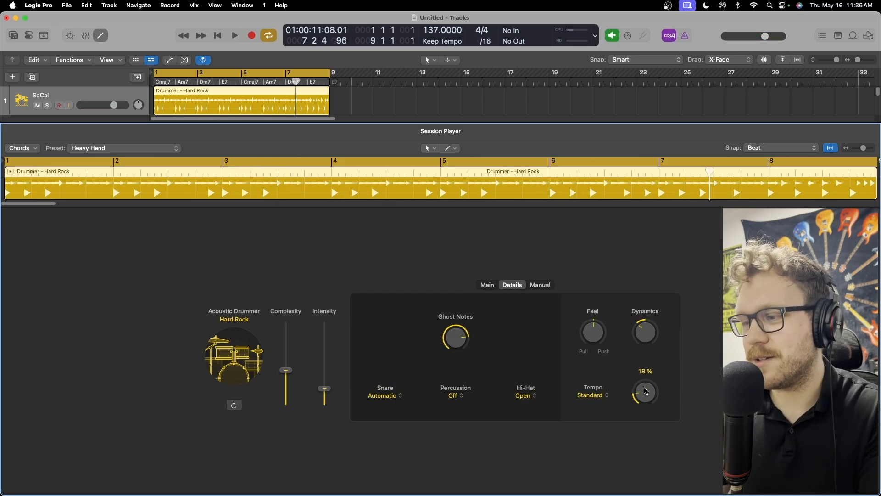
pyautogui.moveTo(646, 321); pyautogui.dragTo(646, 317)
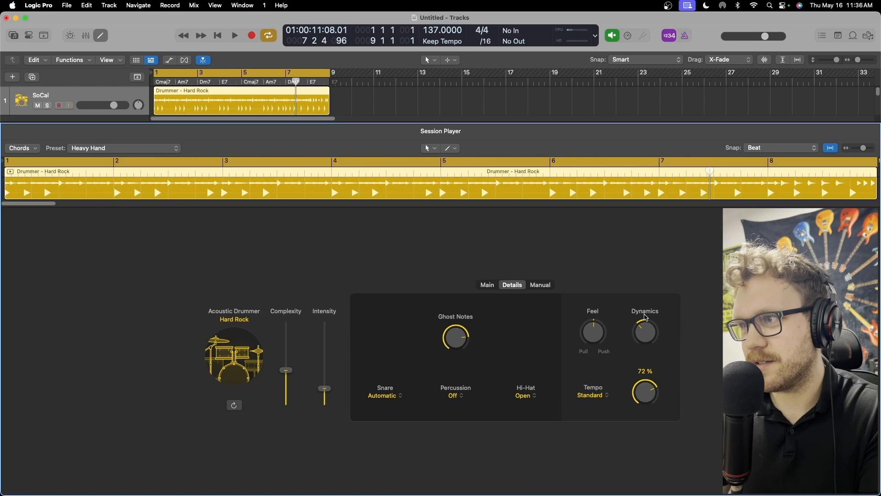
pyautogui.moveTo(644, 378); pyautogui.dragTo(629, 476)
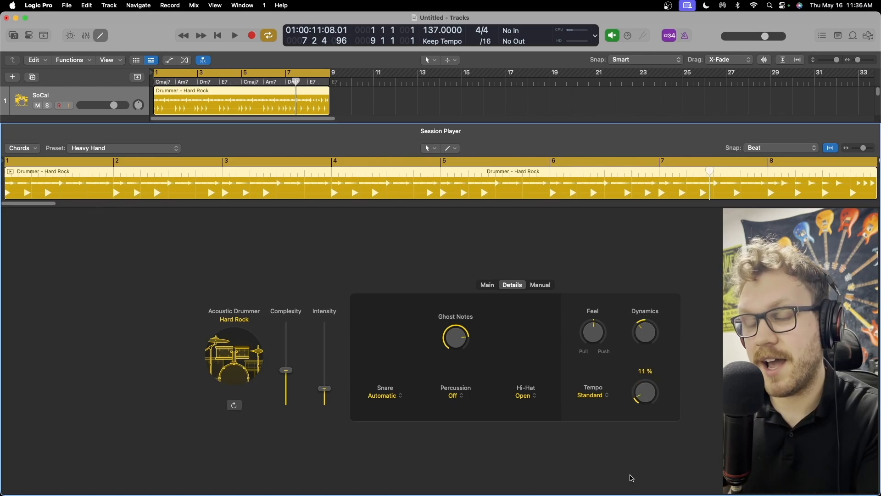
pyautogui.moveTo(645, 402); pyautogui.dragTo(649, 238)
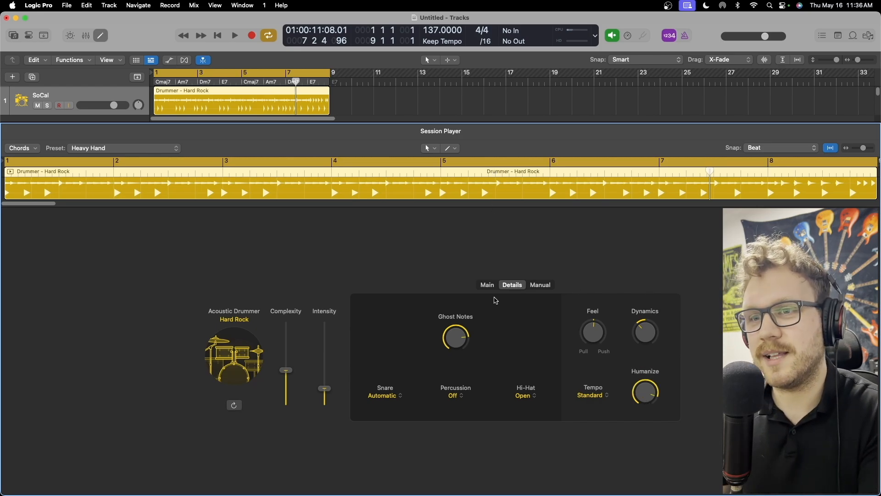
pyautogui.press('space')
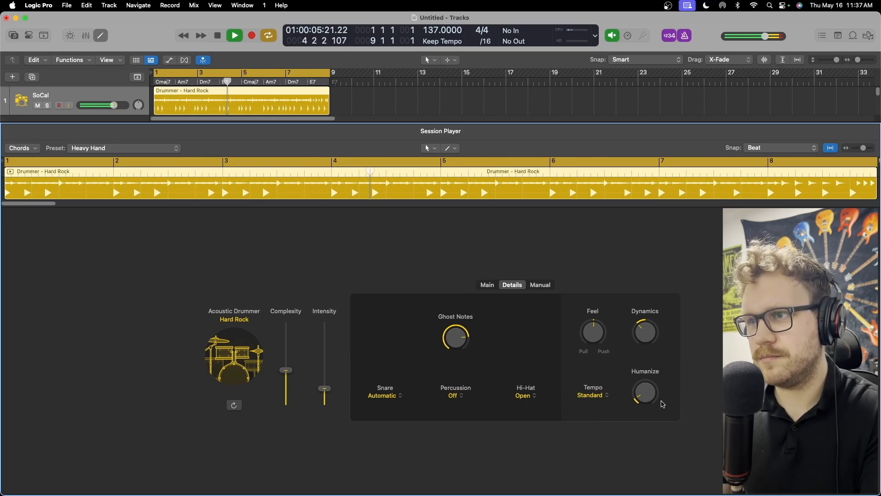
pyautogui.moveTo(655, 395); pyautogui.dragTo(657, 377)
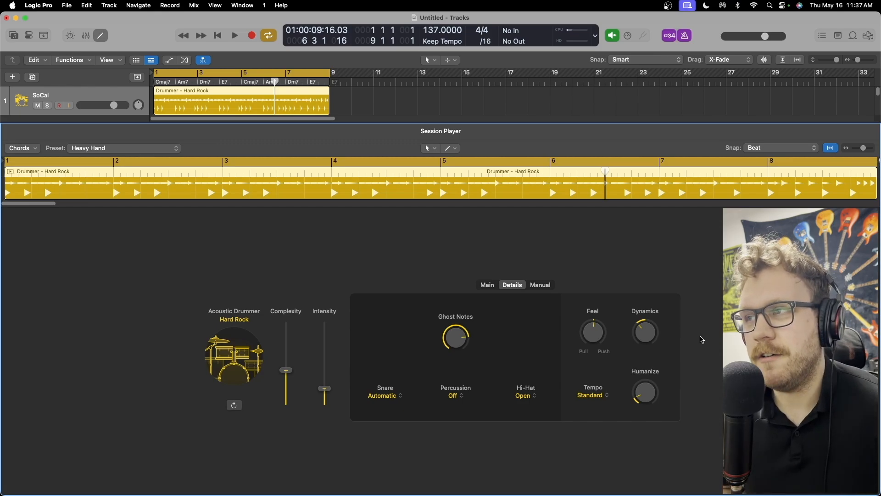
pyautogui.press('k')
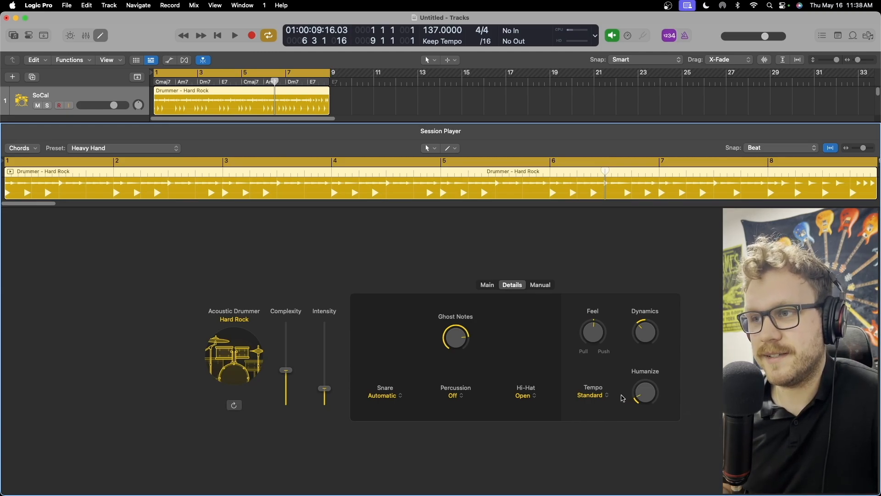
# Set the drummer's tempo feel to Double Time, play it back, and change the feel to Half Time
pyautogui.click(592, 396)
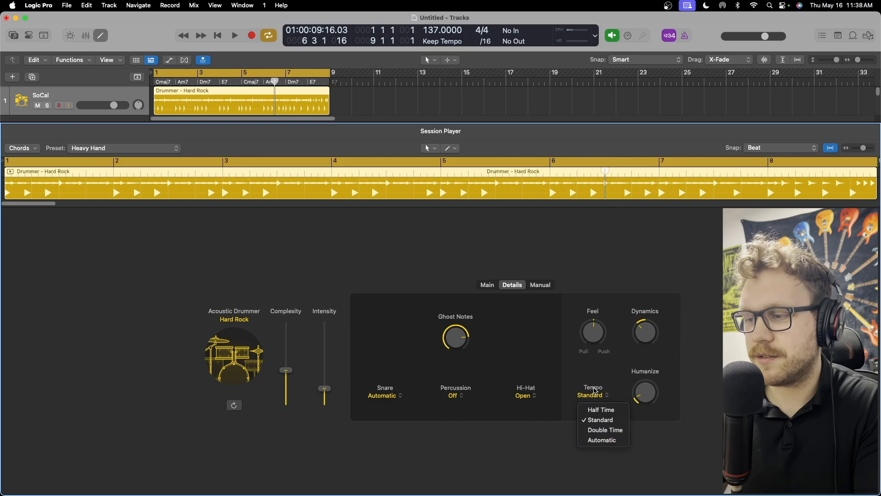
pyautogui.click(605, 430)
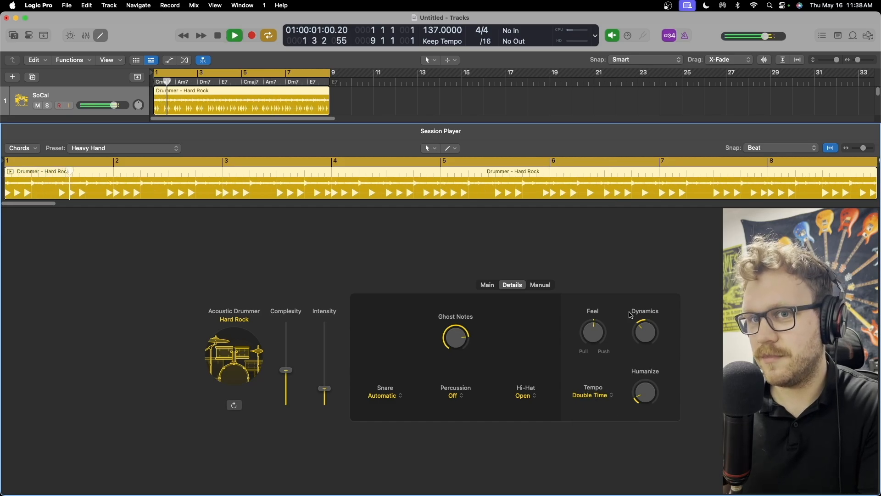
pyautogui.click(593, 394)
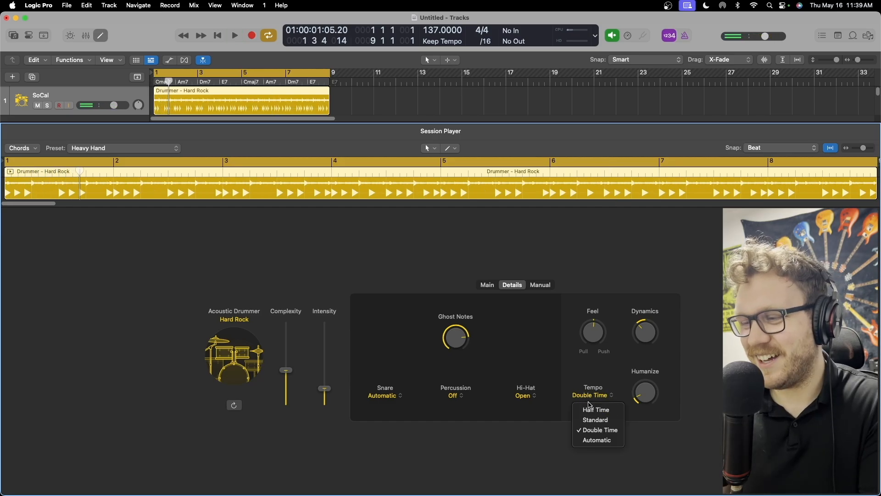
pyautogui.click(595, 351)
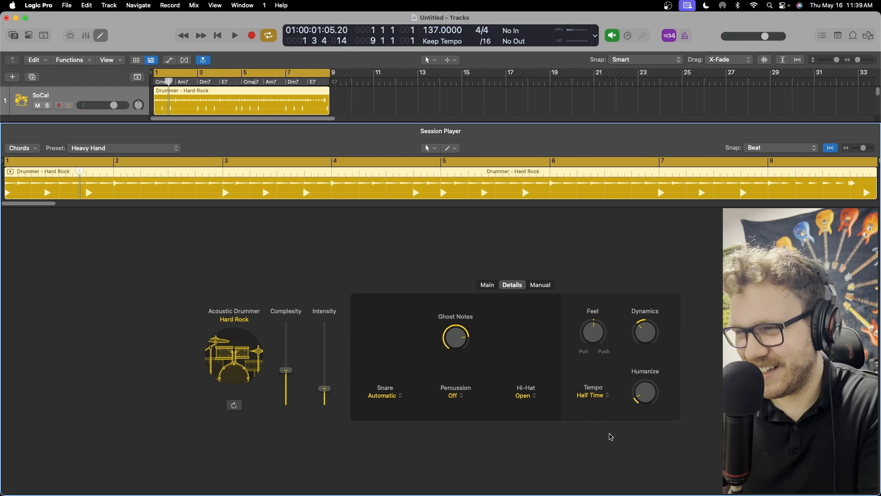
# Set both the drummer's hi-hat pattern and the kick and snare pattern to variation 2
pyautogui.click(486, 285)
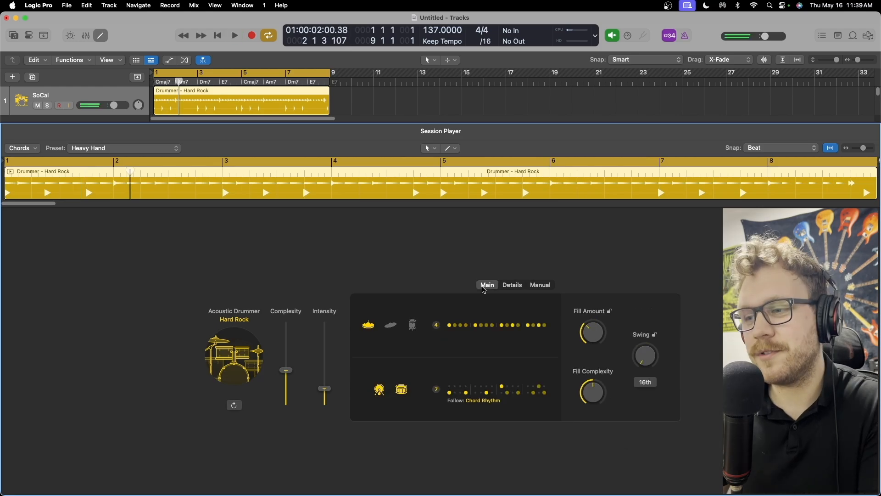
pyautogui.click(436, 325)
pyautogui.click(436, 389)
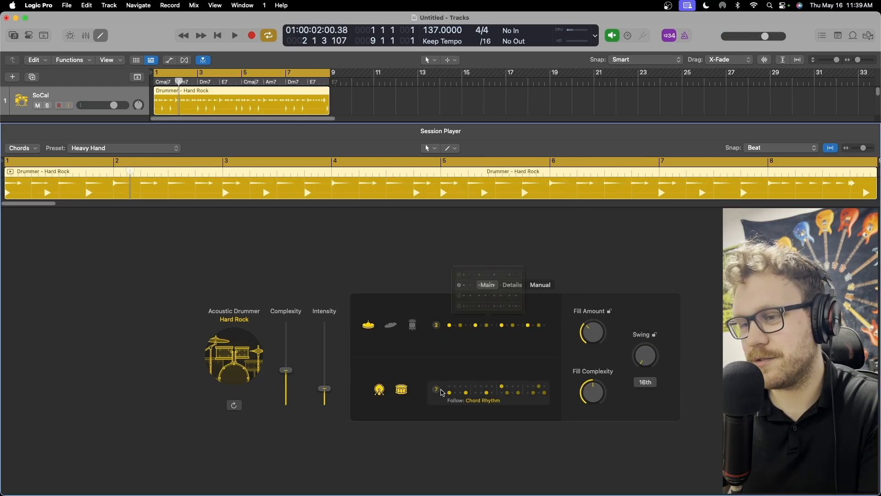
pyautogui.click(423, 165)
# Set the drummer's tempo feel to Standard and play back the drum part with the metronome
pyautogui.click(512, 284)
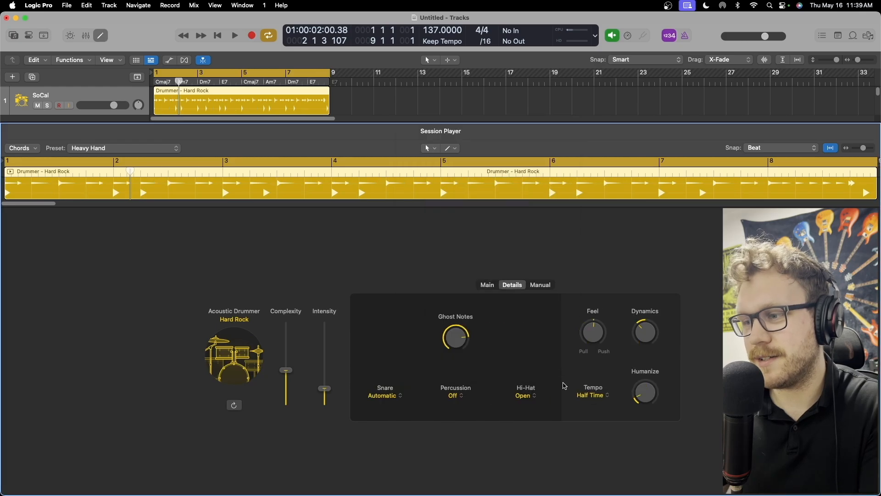
pyautogui.click(600, 399)
pyautogui.click(597, 409)
pyautogui.click(596, 399)
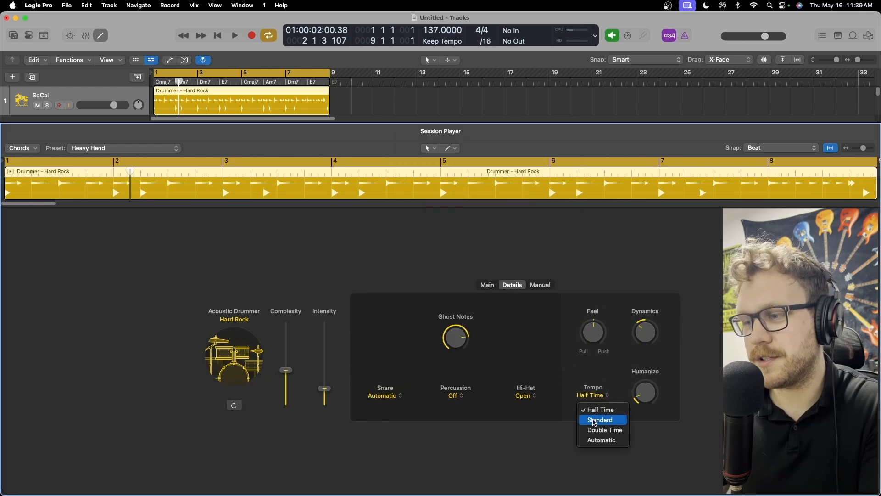
pyautogui.click(594, 421)
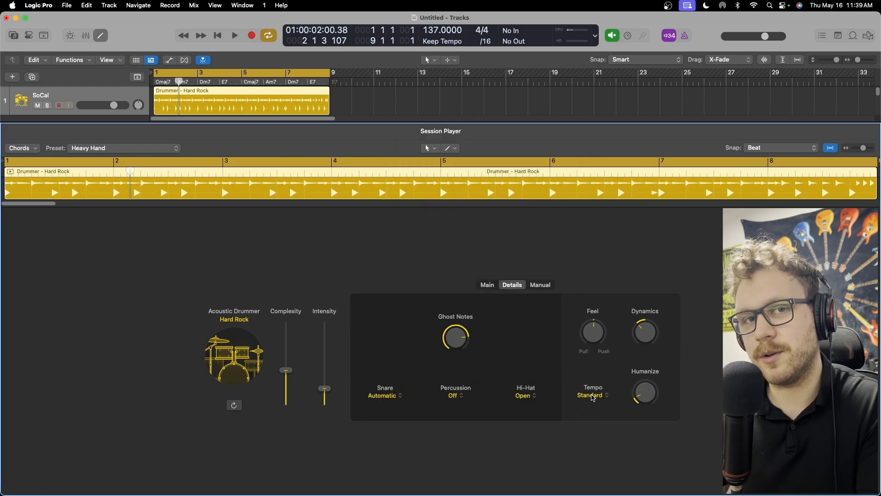
pyautogui.click(593, 398)
pyautogui.click(594, 422)
pyautogui.press('space')
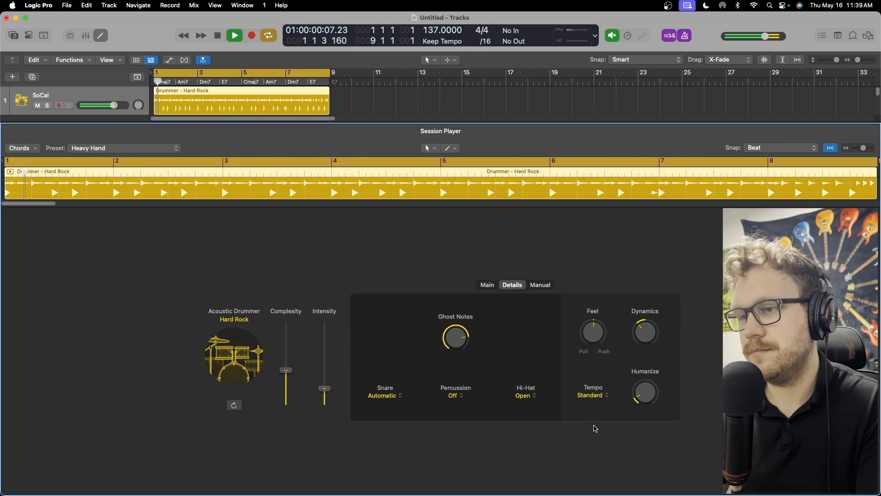
# Switch the drummer's tempo feel to Half Time and then to Double Time during playback, and stop playback
pyautogui.click(594, 398)
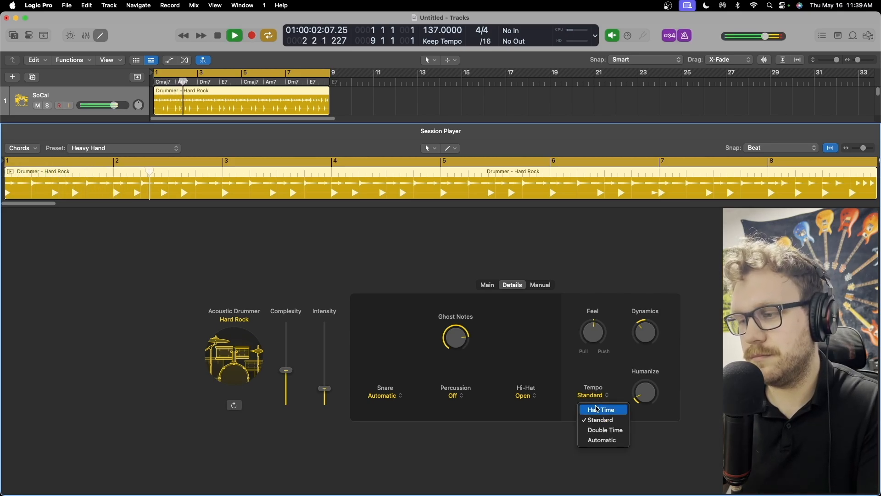
pyautogui.click(592, 410)
pyautogui.click(592, 395)
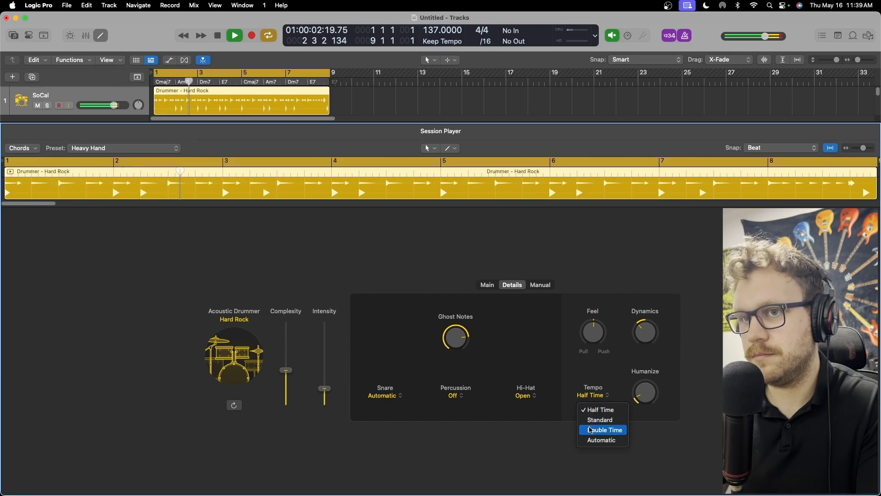
pyautogui.click(591, 430)
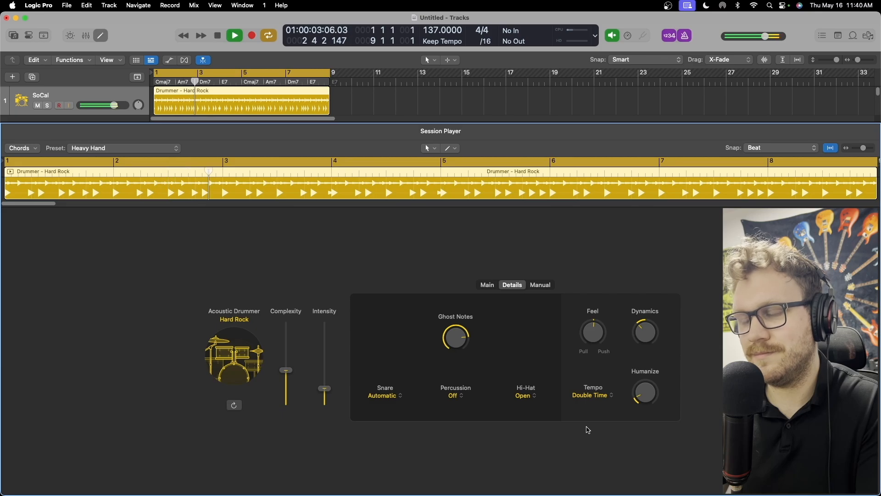
pyautogui.press('space')
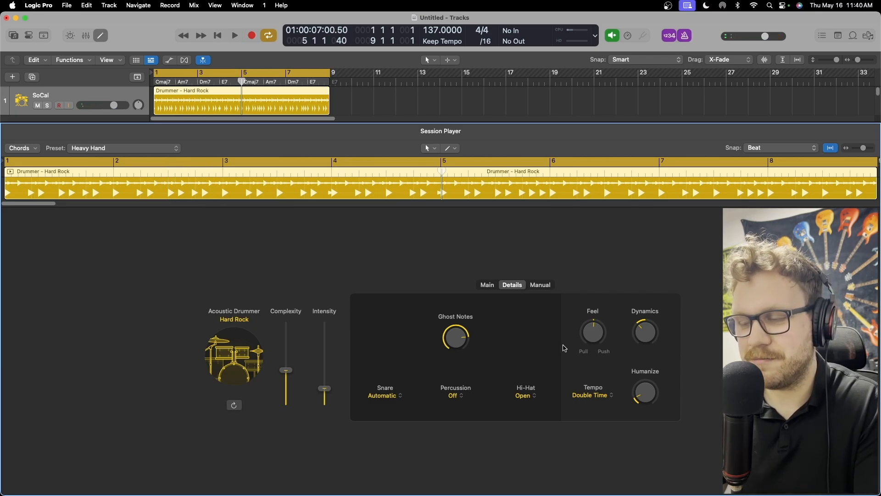
# Lower the project tempo to 96 and then to 65, playing back the double-time drum part at each tempo
pyautogui.moveTo(434, 31); pyautogui.dragTo(434, 51)
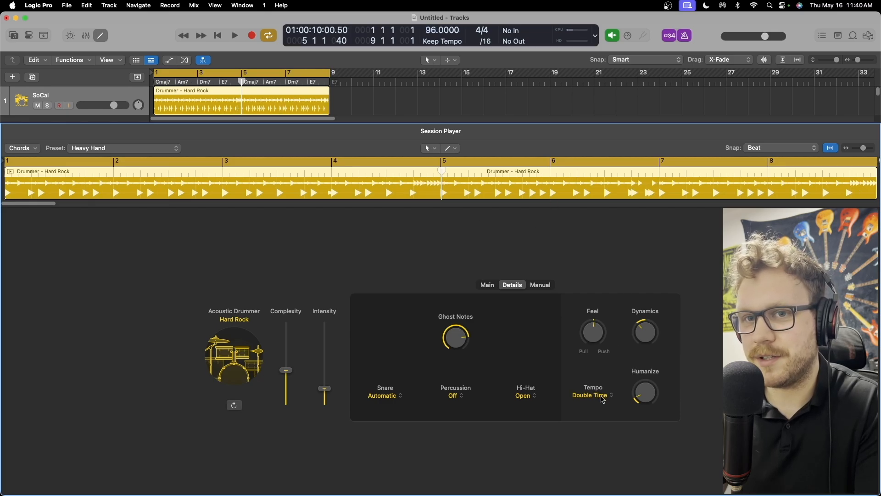
pyautogui.press('space')
pyautogui.press('space')
pyautogui.moveTo(430, 30); pyautogui.dragTo(430, 45)
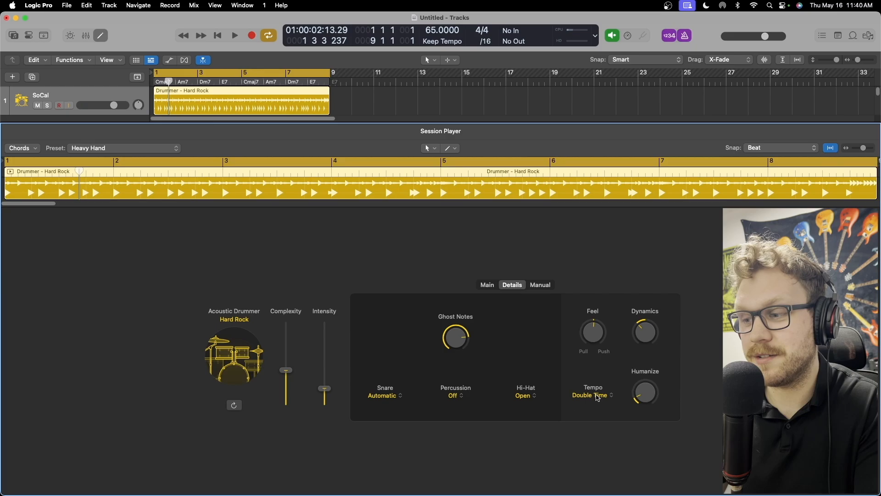
pyautogui.press('space')
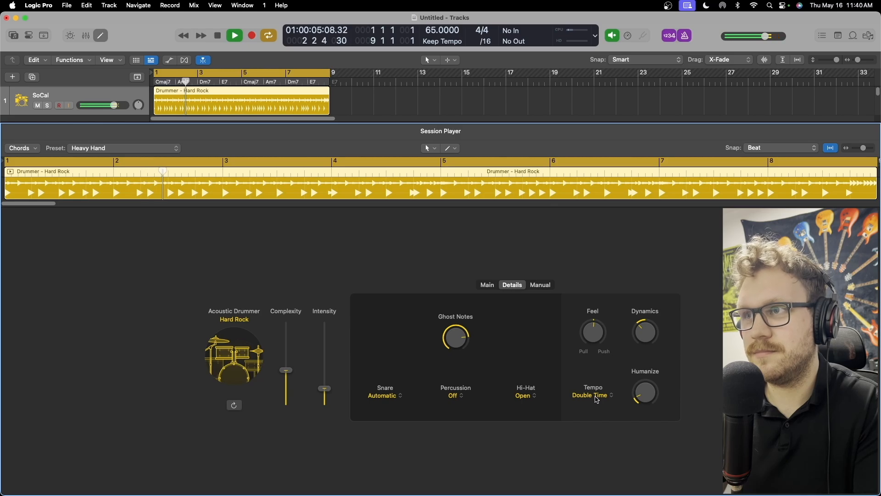
pyautogui.press('space')
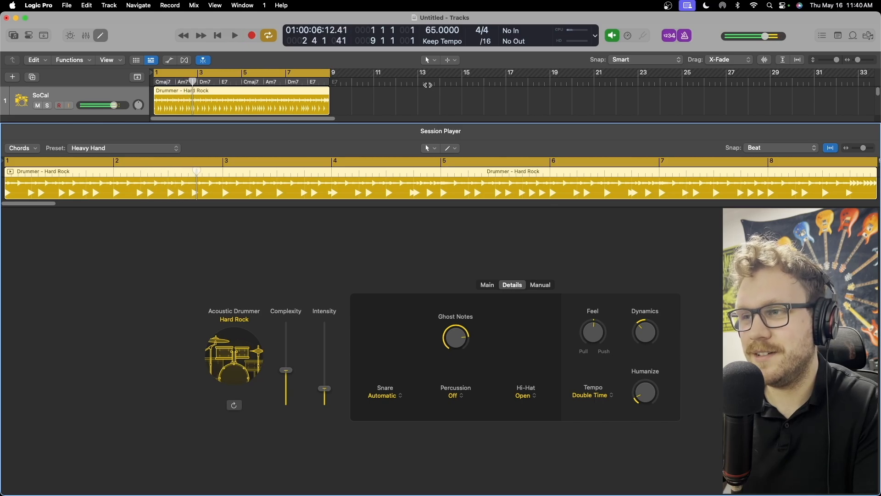
# Set the project tempo to 137
pyautogui.doubleClick(430, 30)
pyautogui.write('137')
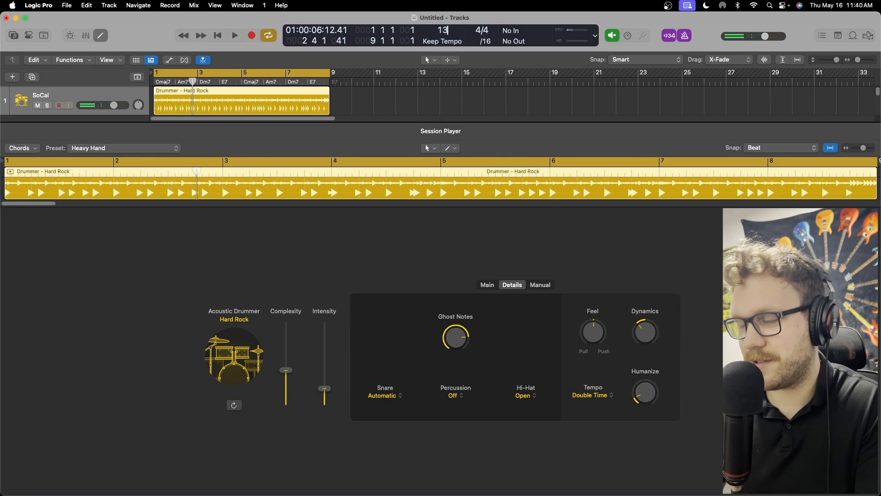
pyautogui.press('Return')
# Start a one-bar manual drum pattern, placing snares on the first step of beats 1 and 2 and kicks on their other steps
pyautogui.click(535, 286)
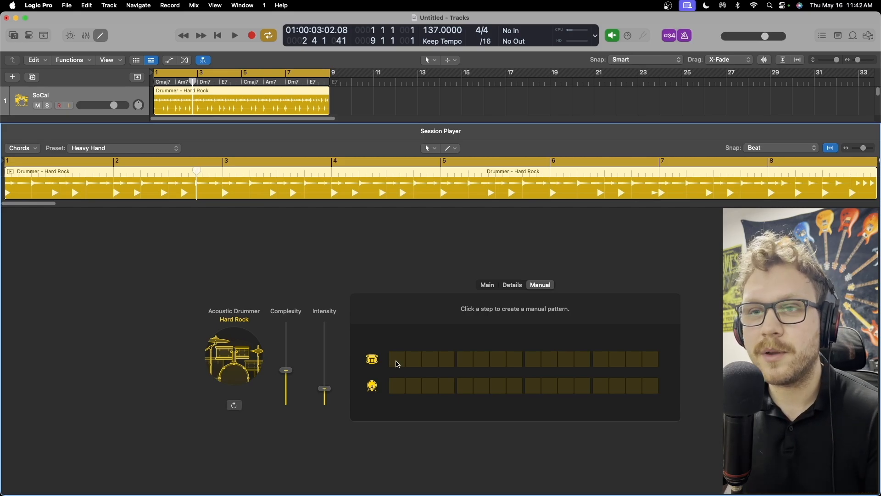
pyautogui.click(398, 360)
pyautogui.click(413, 385)
pyautogui.click(430, 386)
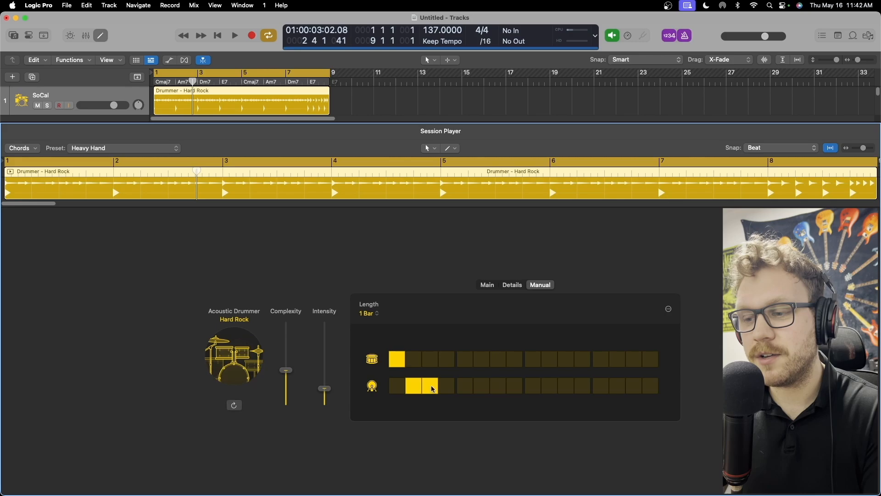
pyautogui.click(446, 385)
pyautogui.click(465, 360)
pyautogui.click(481, 386)
pyautogui.click(498, 385)
pyautogui.click(514, 385)
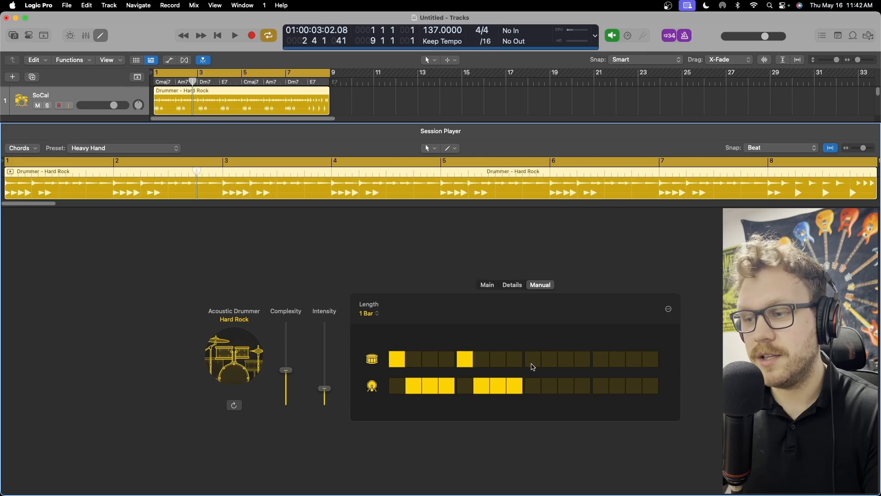
# Extend the manual pattern to beats 3 and 4 with one snare followed by three kicks per beat, and play it back
pyautogui.click(533, 360)
pyautogui.click(549, 386)
pyautogui.click(582, 387)
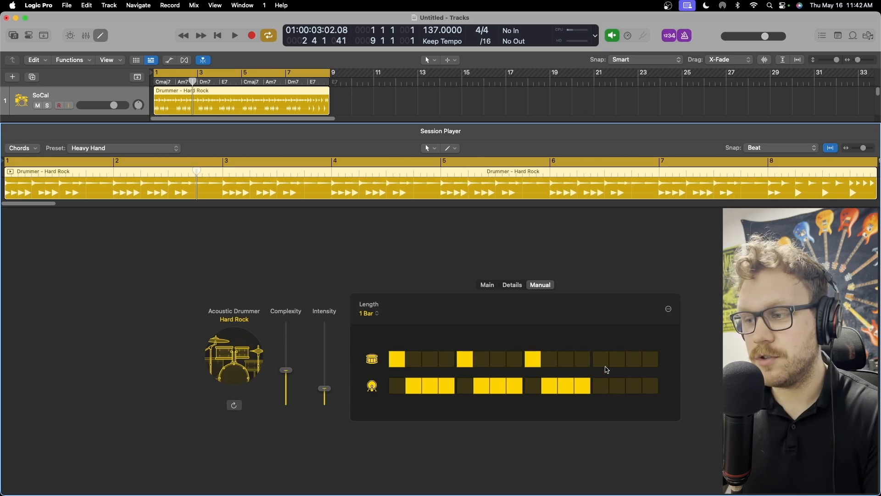
pyautogui.click(602, 359)
pyautogui.moveTo(618, 386); pyautogui.dragTo(650, 386)
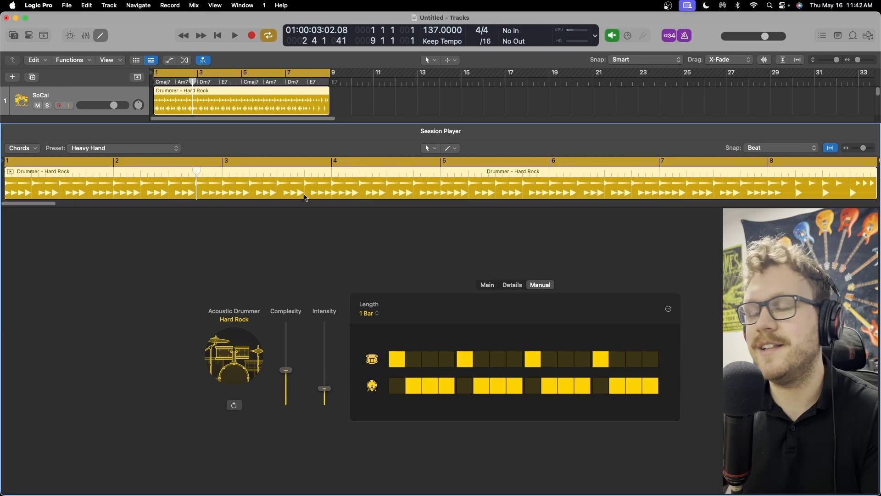
pyautogui.press('space')
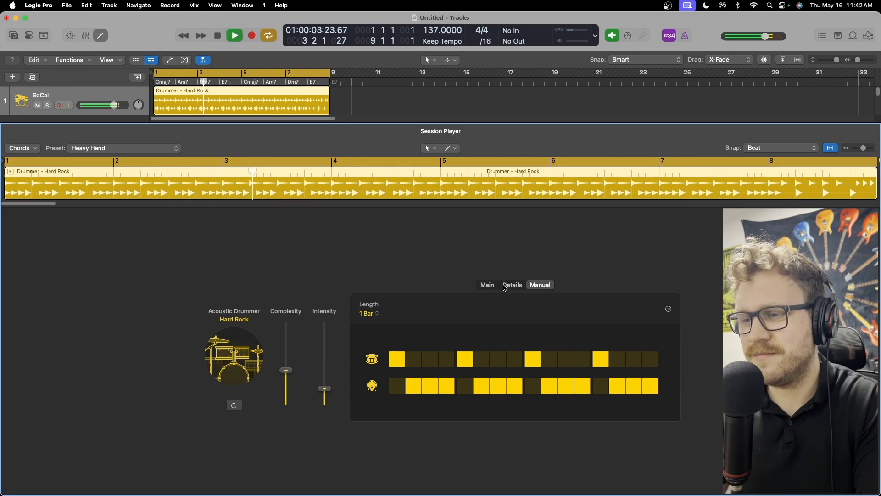
pyautogui.press('space')
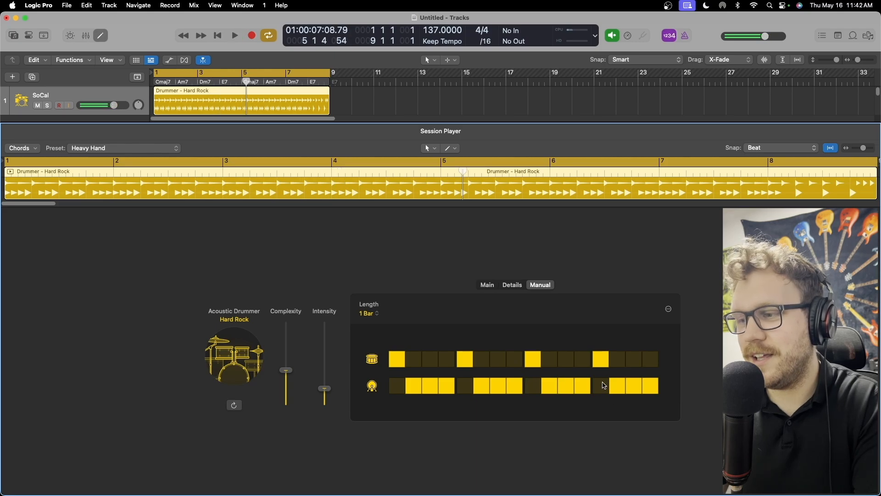
# Alternate snare hits on the odd steps with kicks on the even steps of the manual pattern, and play it back
pyautogui.click(604, 385)
pyautogui.click(633, 362)
pyautogui.click(628, 387)
pyautogui.press('space')
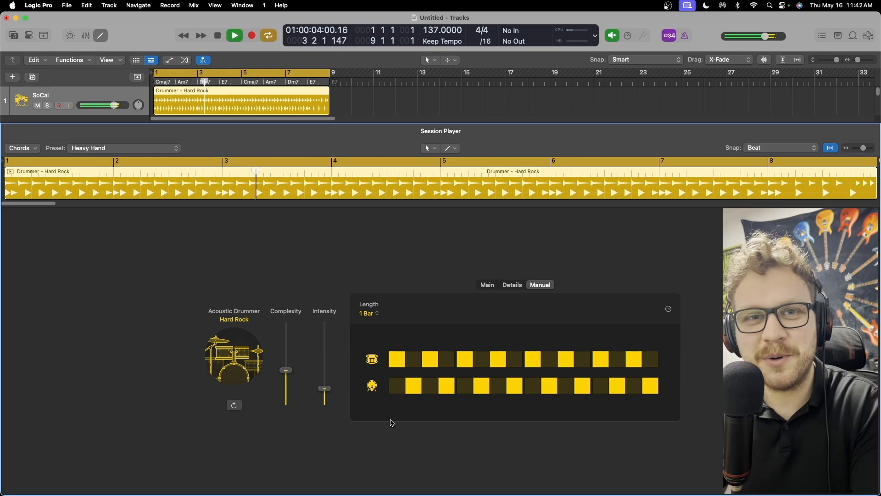
pyautogui.press('space')
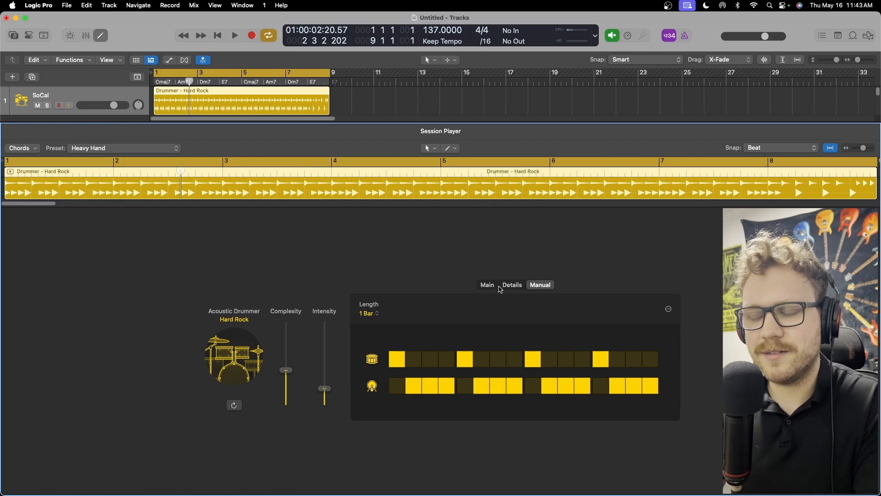
# Set the drummer's hi-hat to Wide Open in its detail settings
pyautogui.click(512, 284)
pyautogui.click(526, 395)
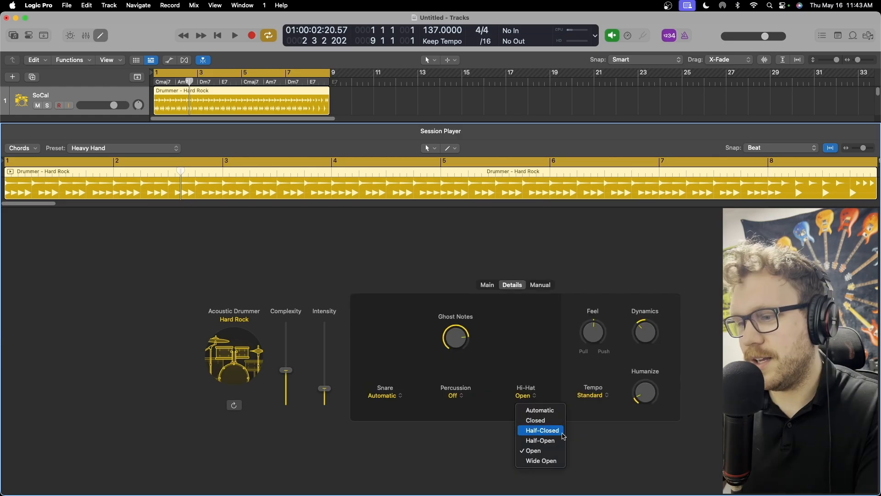
pyautogui.click(540, 460)
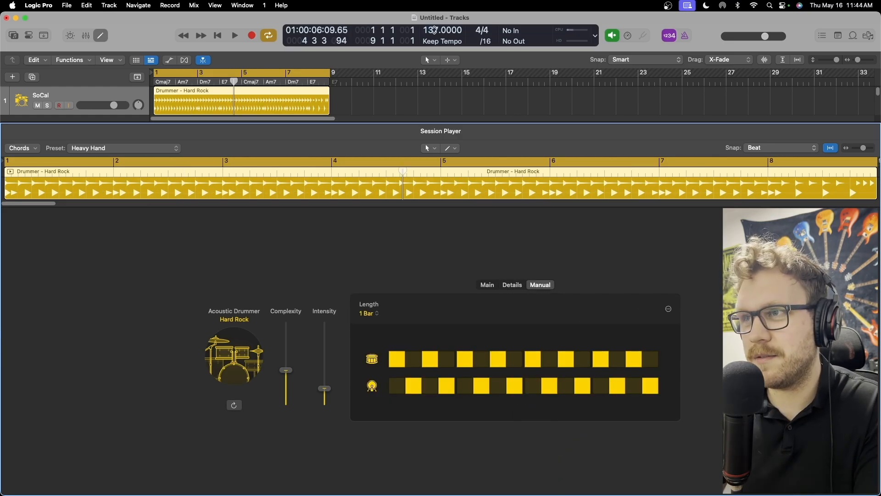
# Raise the project tempo to 172 and then lower it to 136, playing back the manual drum pattern at each tempo
pyautogui.moveTo(434, 30); pyautogui.dragTo(434, 27)
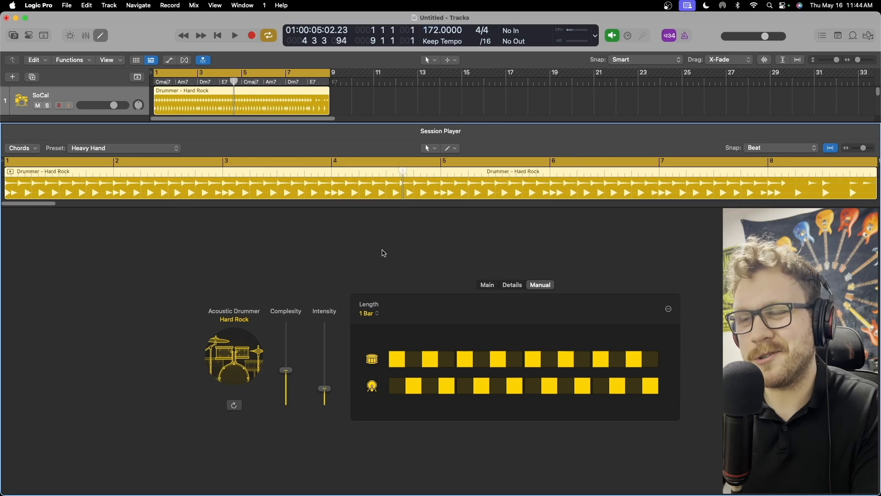
pyautogui.press('space')
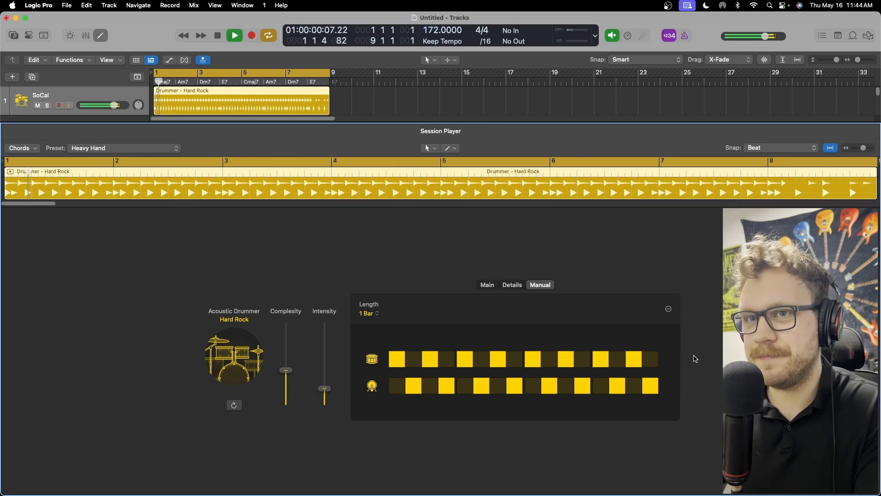
pyautogui.press('space')
pyautogui.moveTo(435, 29); pyautogui.dragTo(435, 42)
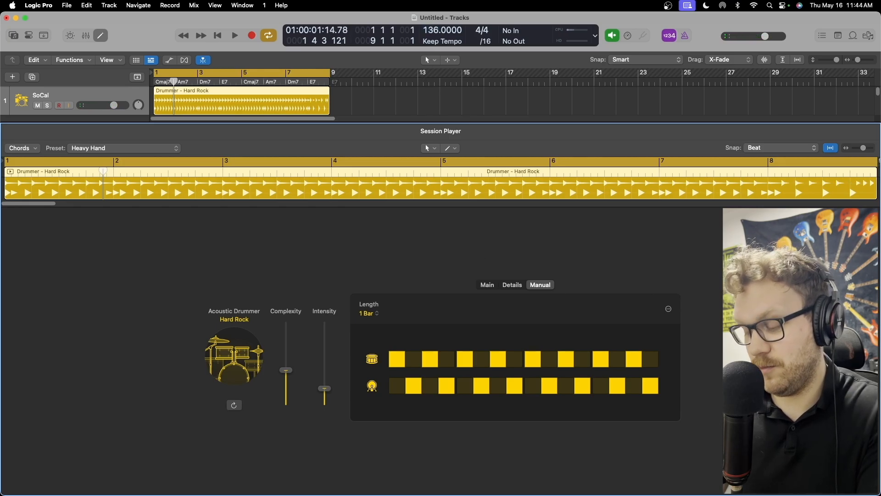
pyautogui.press('space')
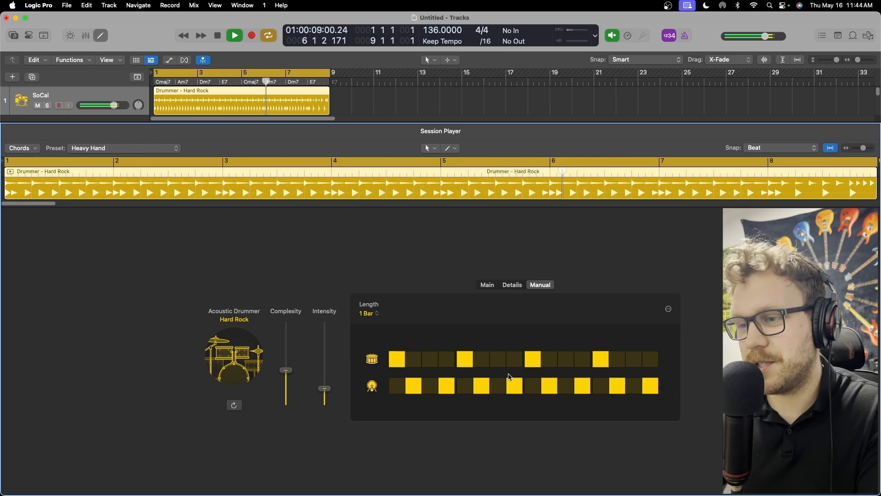
# Rework beats 1 and 2 of the manual pattern to snares on steps 1 and 4–7 and kicks on steps 2, 3 and 7
pyautogui.click(447, 358)
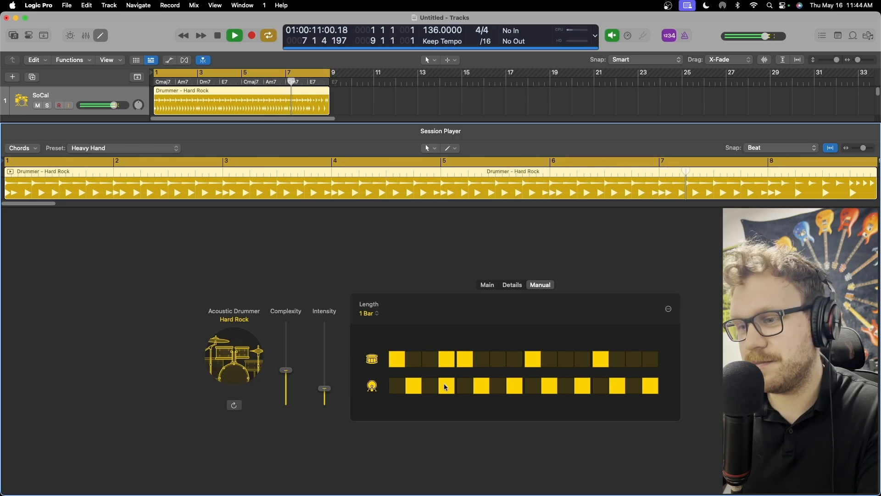
pyautogui.click(446, 386)
pyautogui.click(430, 385)
pyautogui.click(482, 358)
pyautogui.click(514, 386)
pyautogui.click(498, 385)
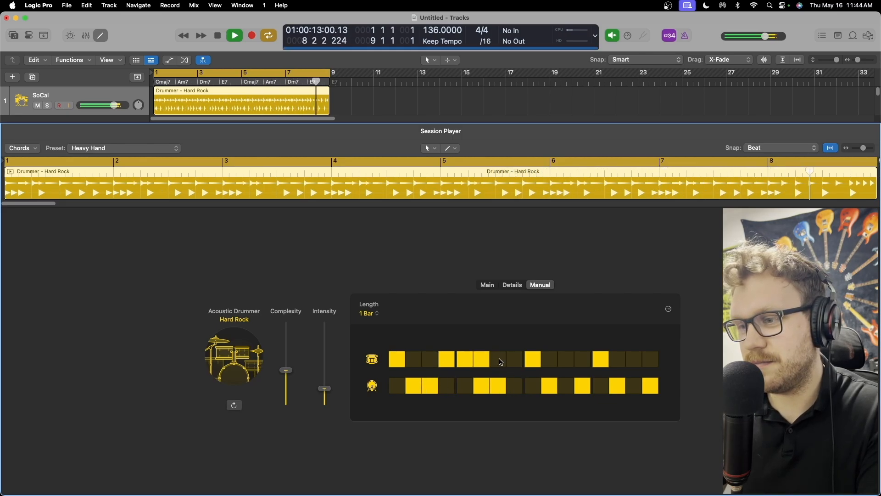
pyautogui.click(498, 359)
pyautogui.click(481, 386)
# Rework beats 3 and 4 to snares on steps 9, 10 and 12–16 and kicks on 9, 11, 14 and 15, and stop playback
pyautogui.click(583, 359)
pyautogui.click(566, 385)
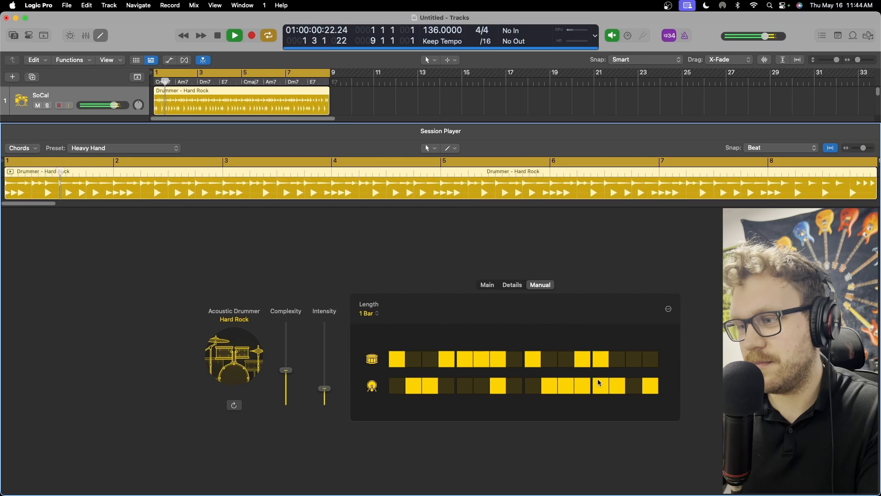
pyautogui.click(601, 386)
pyautogui.click(618, 358)
pyautogui.click(634, 386)
pyautogui.click(549, 359)
pyautogui.click(533, 386)
pyautogui.click(549, 386)
pyautogui.click(583, 386)
pyautogui.click(634, 358)
pyautogui.click(651, 358)
pyautogui.click(634, 385)
pyautogui.click(634, 385)
pyautogui.click(651, 386)
pyautogui.click(601, 385)
pyautogui.press('space')
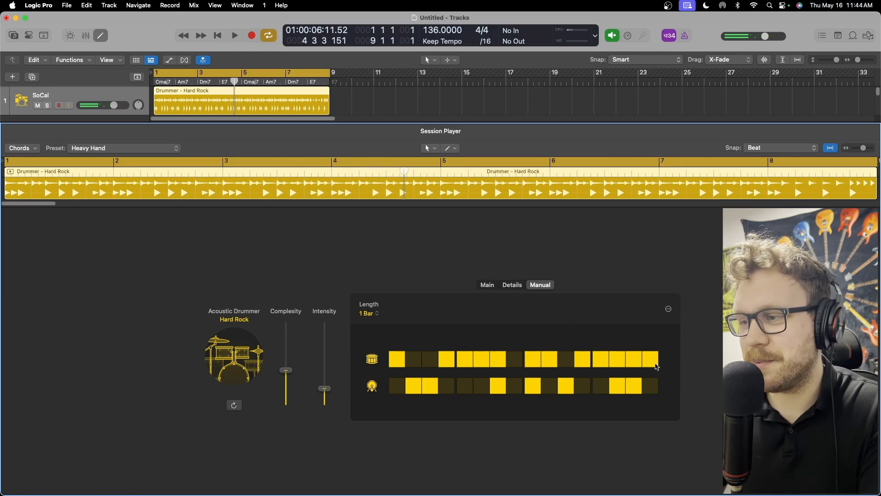
# Clear all snare and kick hits from the one-bar manual pattern
pyautogui.click(656, 365)
pyautogui.click(635, 362)
pyautogui.click(634, 385)
pyautogui.click(603, 385)
pyautogui.moveTo(617, 364); pyautogui.dragTo(535, 363)
pyautogui.click(536, 362)
pyautogui.click(533, 385)
pyautogui.click(498, 386)
pyautogui.click(497, 364)
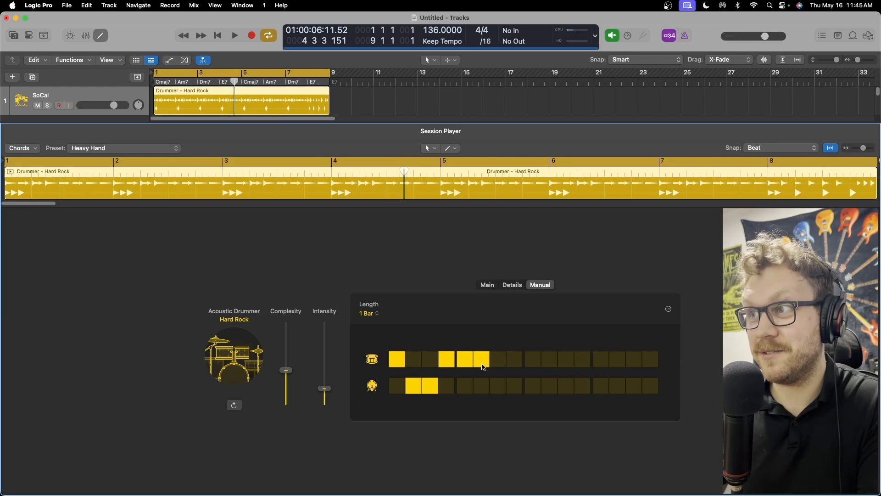
pyautogui.click(482, 365)
pyautogui.click(464, 365)
pyautogui.click(447, 364)
pyautogui.moveTo(432, 385); pyautogui.dragTo(414, 385)
pyautogui.click(400, 366)
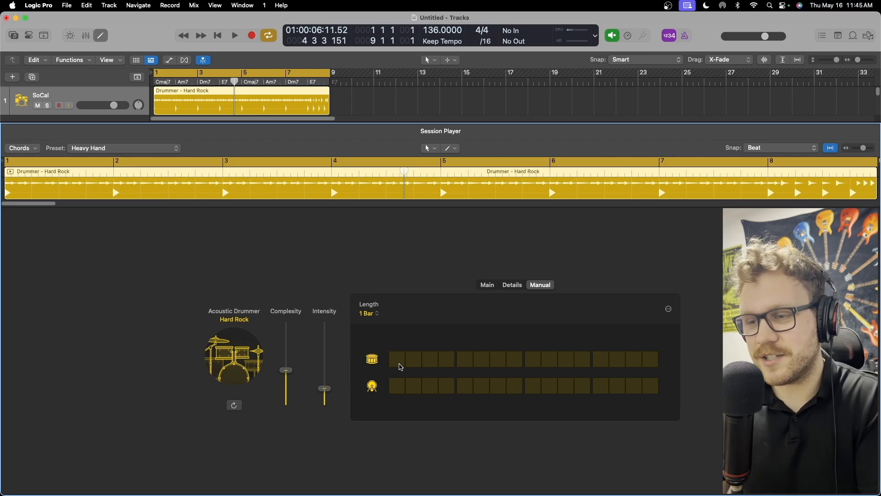
# Set the manual pattern length to 2 bars and fill bar 1 with a snare on each beat and kicks on the other steps
pyautogui.click(368, 314)
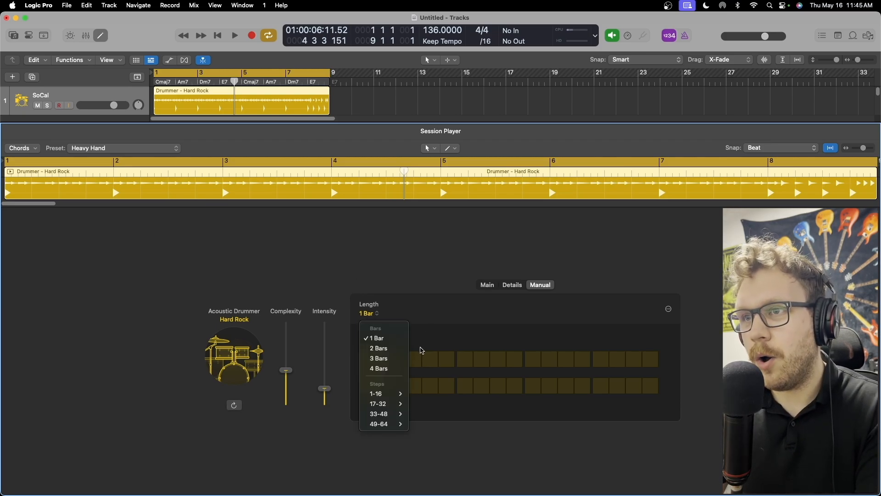
pyautogui.click(379, 348)
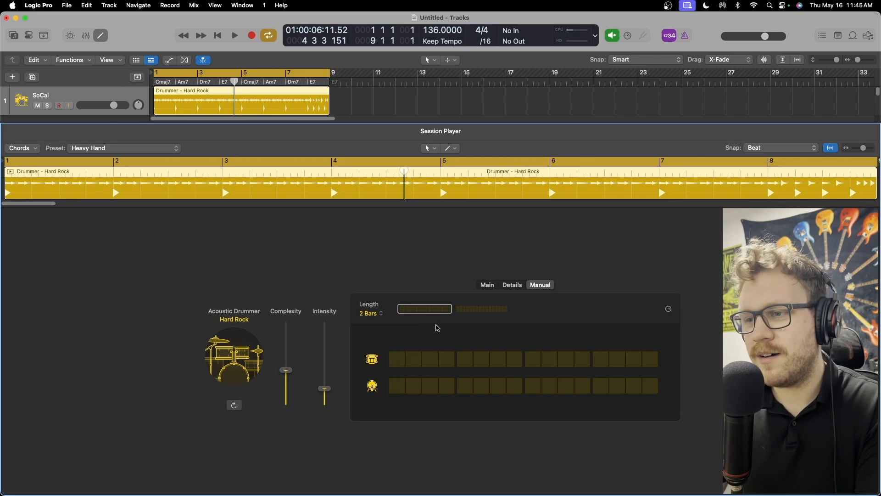
pyautogui.click(471, 313)
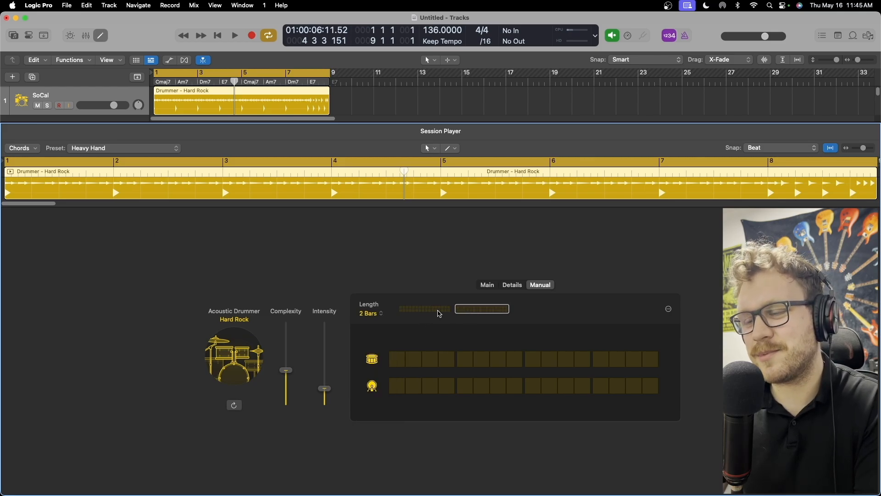
pyautogui.click(439, 314)
pyautogui.moveTo(617, 386); pyautogui.dragTo(651, 386)
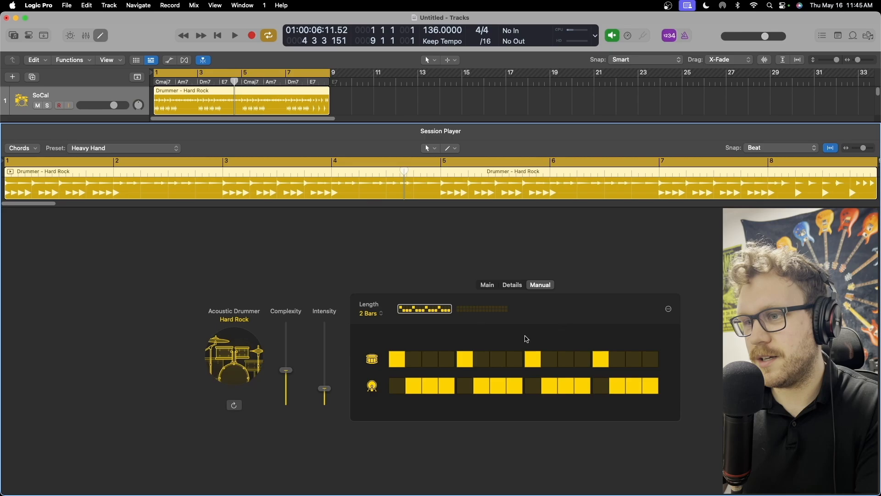
# Fill bar 2 with three kicks followed by a snare on the fourth step of each beat, and play the pattern back
pyautogui.click(459, 313)
pyautogui.click(447, 358)
pyautogui.moveTo(397, 386); pyautogui.dragTo(498, 386)
pyautogui.click(515, 360)
pyautogui.press('space')
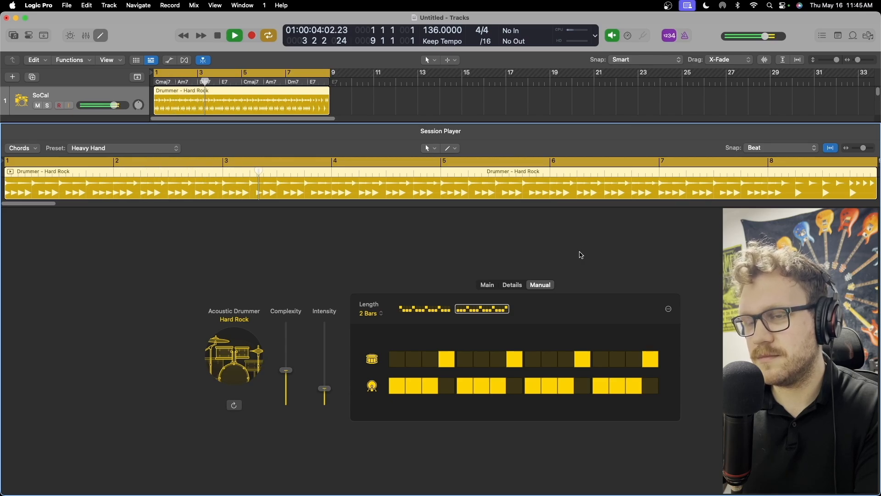
pyautogui.press('space')
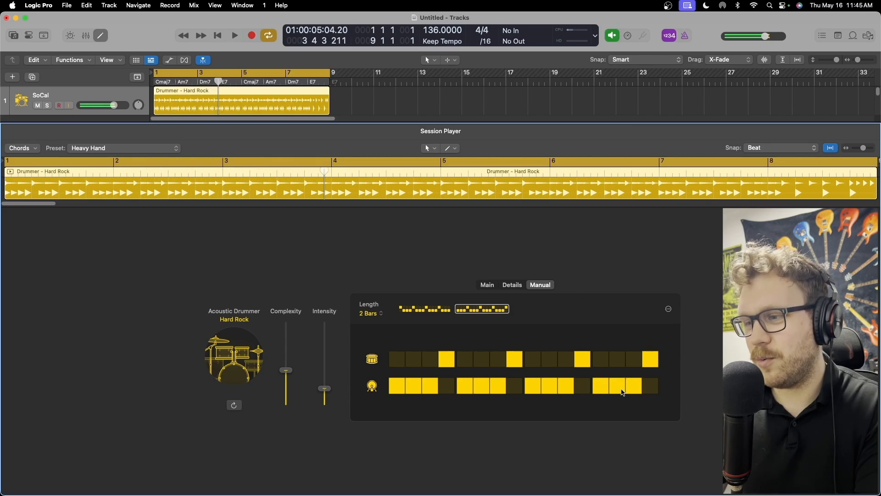
# Move bar 2's snares to the second step of each beat with kicks on the remaining steps, and return to the drummer's main settings
pyautogui.click(650, 359)
pyautogui.click(652, 384)
pyautogui.click(619, 386)
pyautogui.click(617, 359)
pyautogui.click(583, 359)
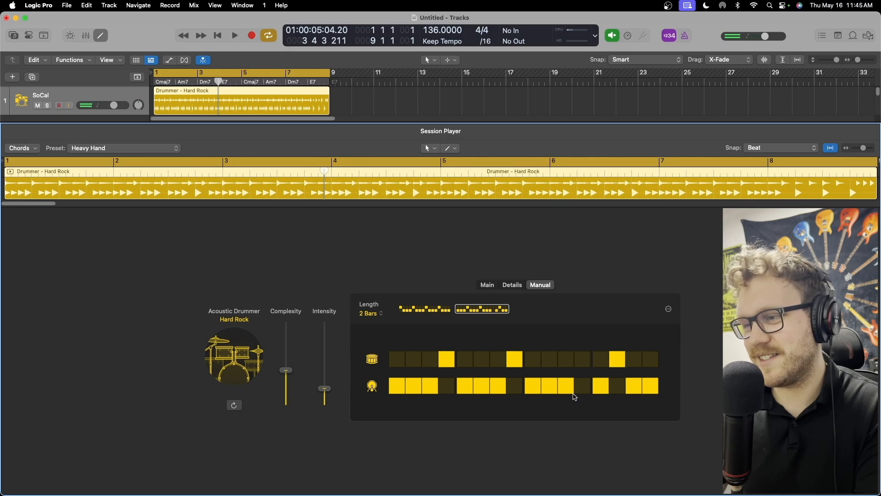
pyautogui.click(582, 387)
pyautogui.click(549, 360)
pyautogui.click(549, 386)
pyautogui.click(515, 360)
pyautogui.click(514, 386)
pyautogui.click(465, 386)
pyautogui.click(482, 386)
pyautogui.click(465, 387)
pyautogui.click(481, 360)
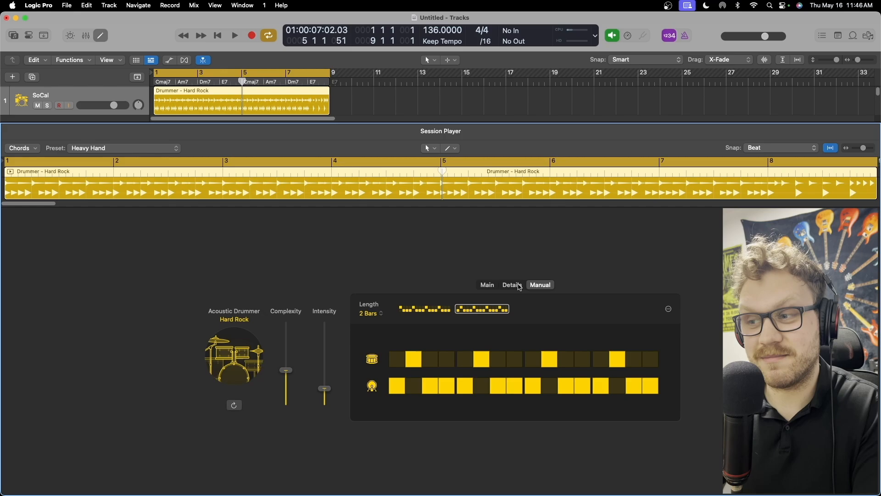
pyautogui.click(487, 285)
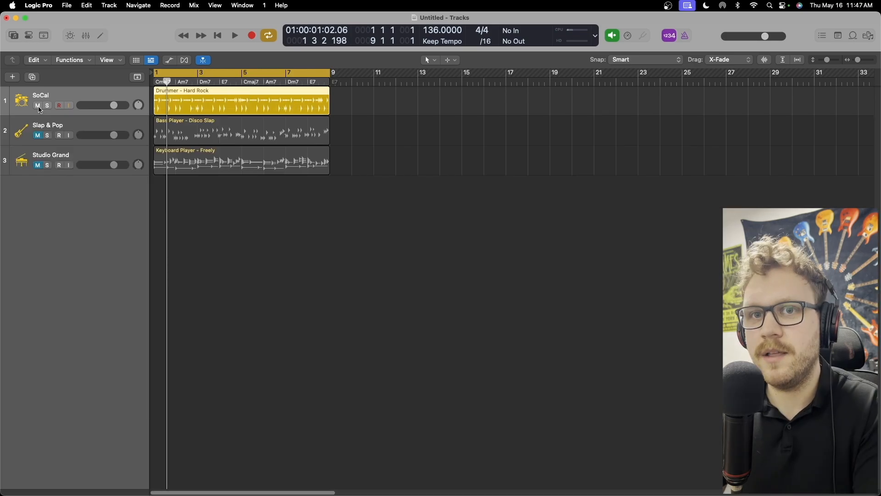
# Mute the SoCal drummer track, unmute the Slap & Pop bass track, and play the bass part with its Session Player editor open
pyautogui.click(37, 106)
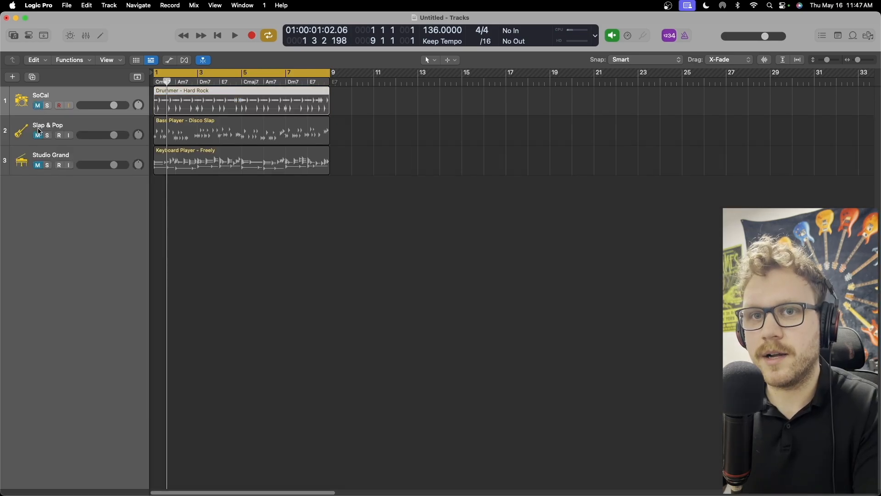
pyautogui.click(39, 136)
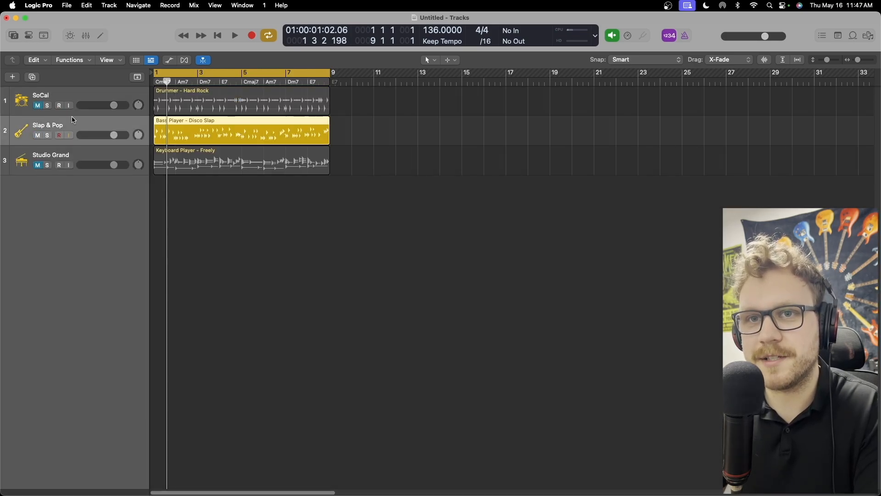
pyautogui.press('e')
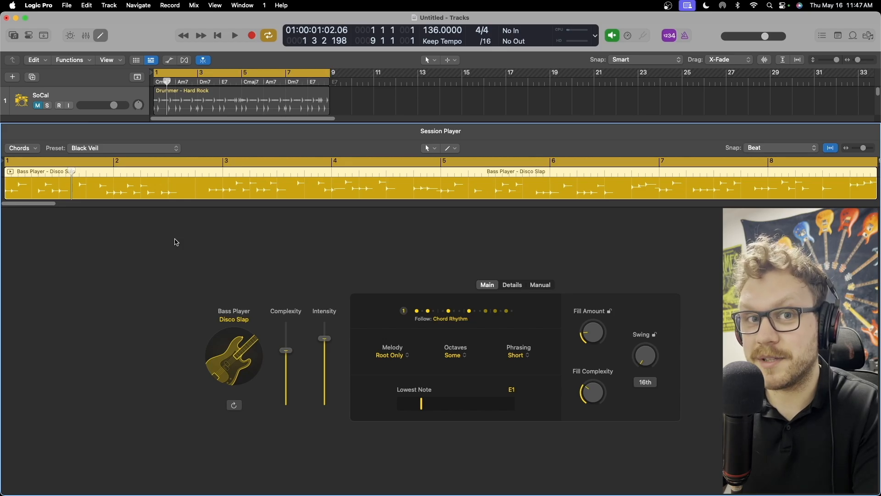
pyautogui.press('space')
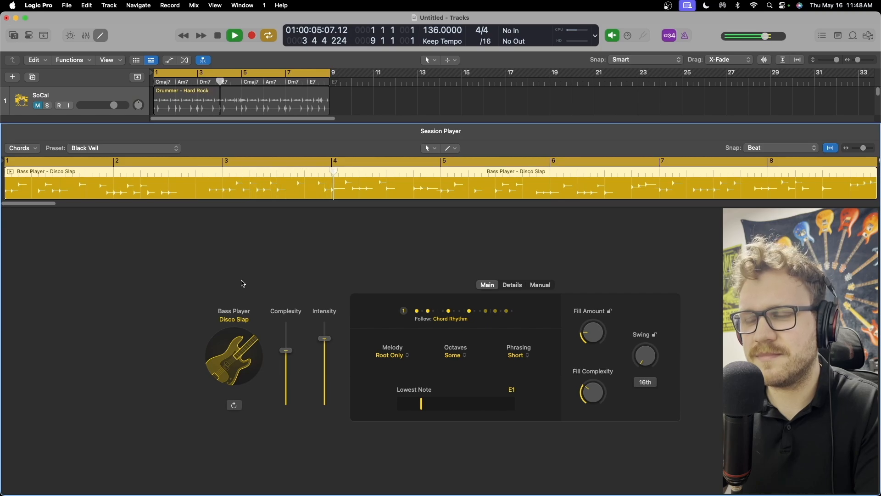
# Set the bass player's Octaves to More and Melody to Most Notes, and play the part back
pyautogui.press('space')
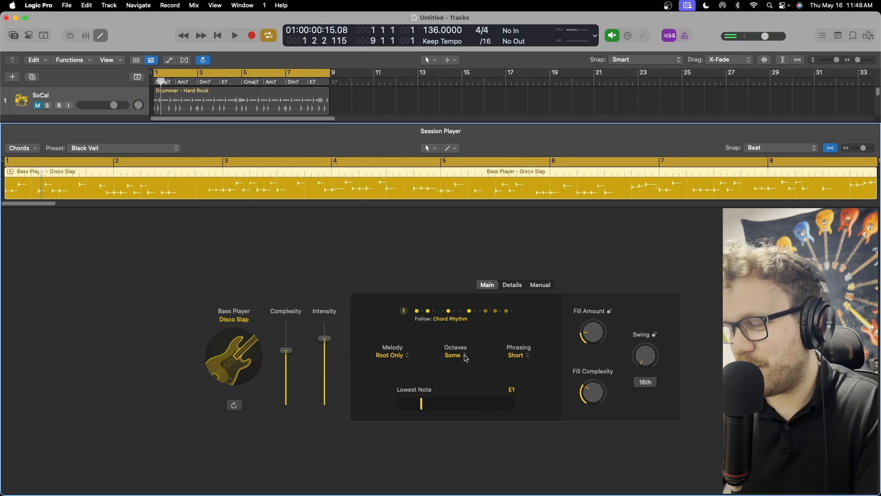
pyautogui.click(465, 357)
pyautogui.click(462, 389)
pyautogui.click(406, 355)
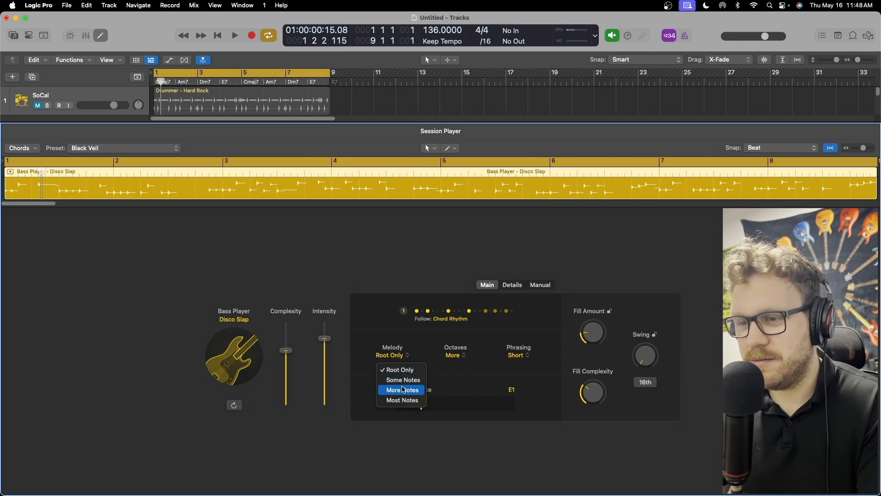
pyautogui.click(403, 400)
pyautogui.press('space')
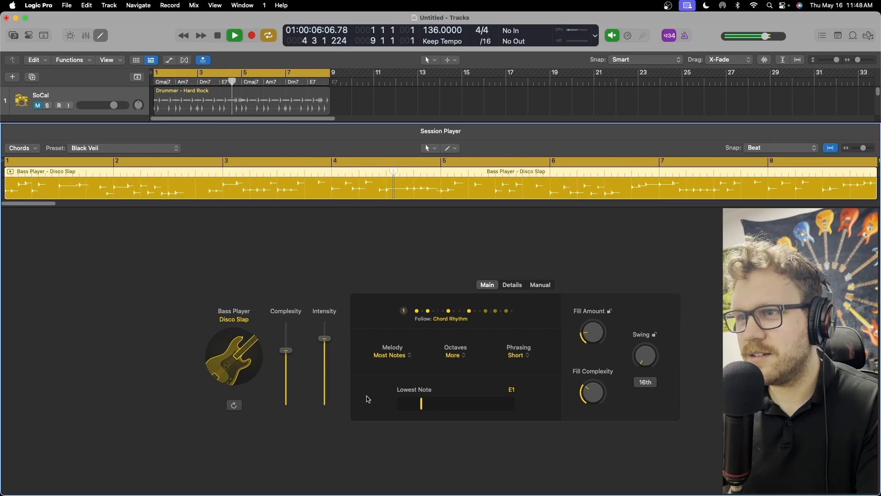
pyautogui.press('space')
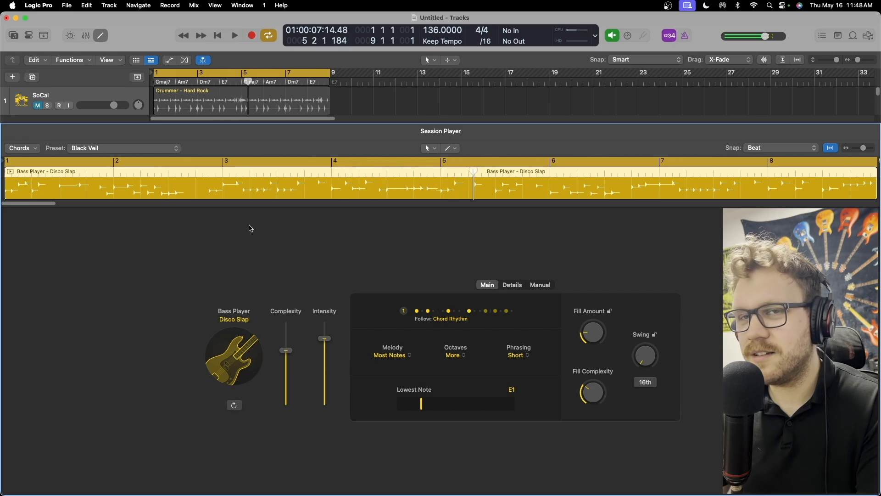
# Unmute the SoCal drummer and Slap & Pop bass tracks, and show the bass player's main settings during playback
pyautogui.click(39, 106)
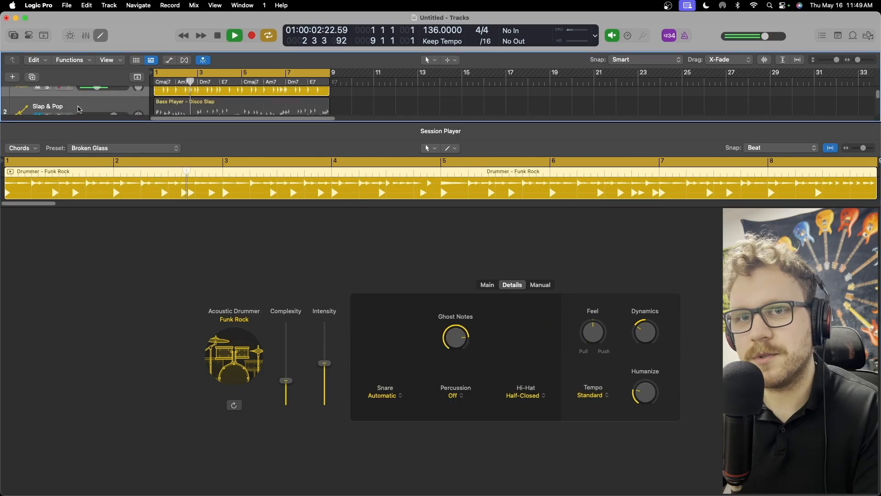
pyautogui.click(79, 109)
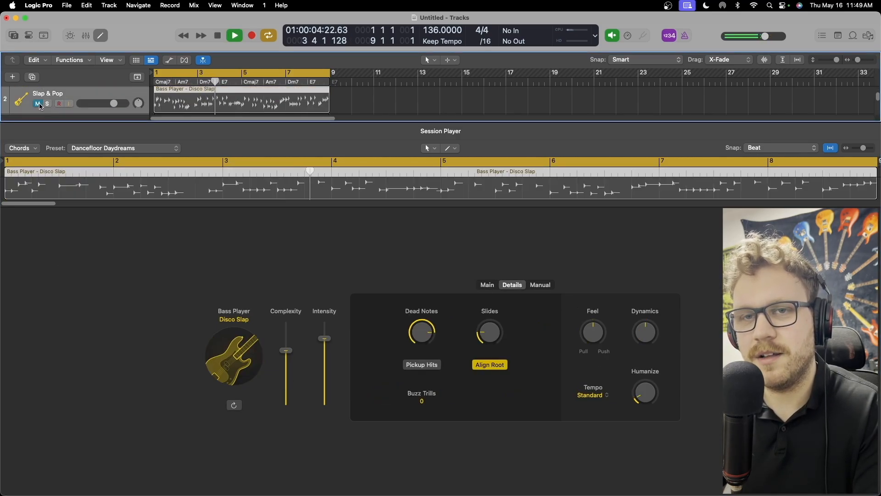
pyautogui.click(39, 103)
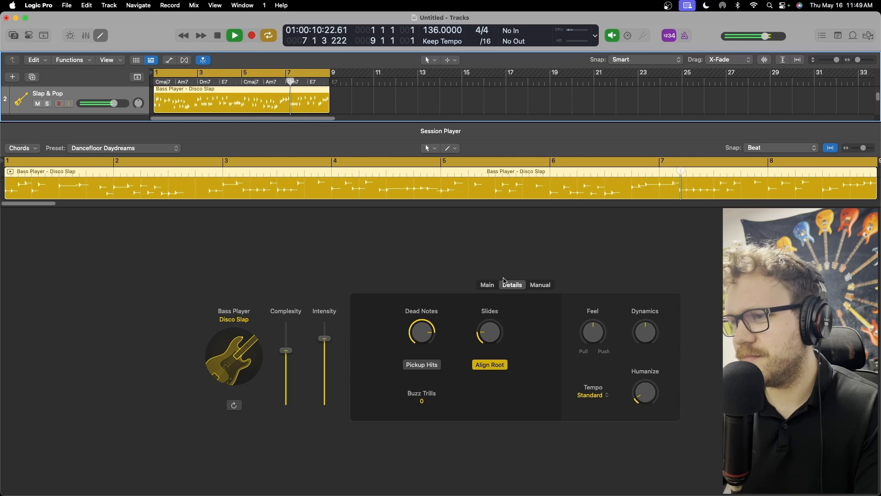
pyautogui.click(485, 286)
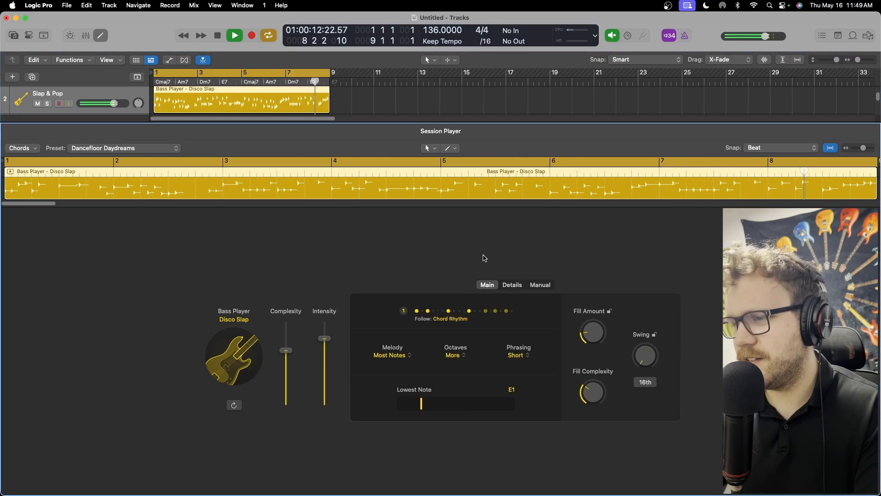
# Set the bass player's Melody to More Notes, listen to the part with the drums, and stop playback
pyautogui.click(389, 355)
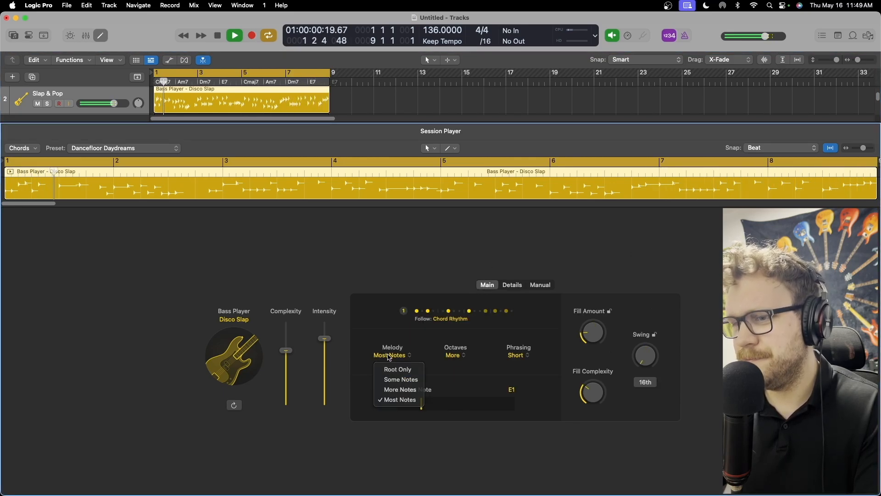
pyautogui.click(390, 356)
pyautogui.click(391, 355)
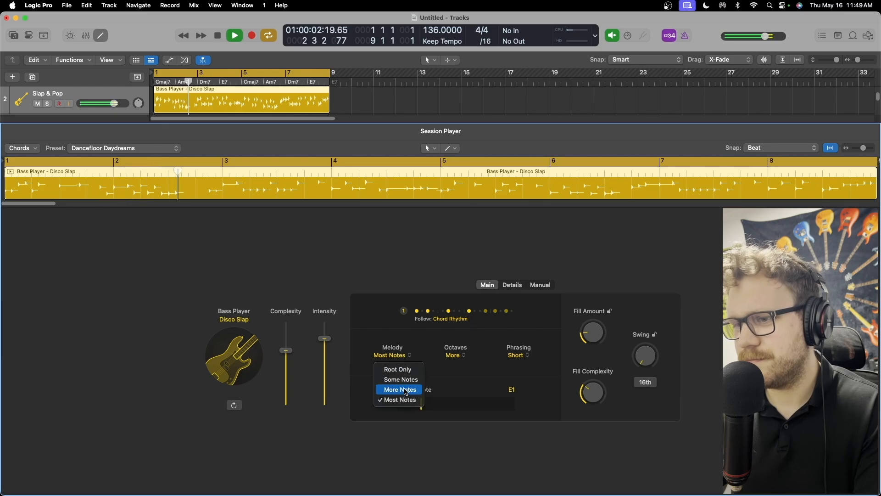
pyautogui.click(405, 390)
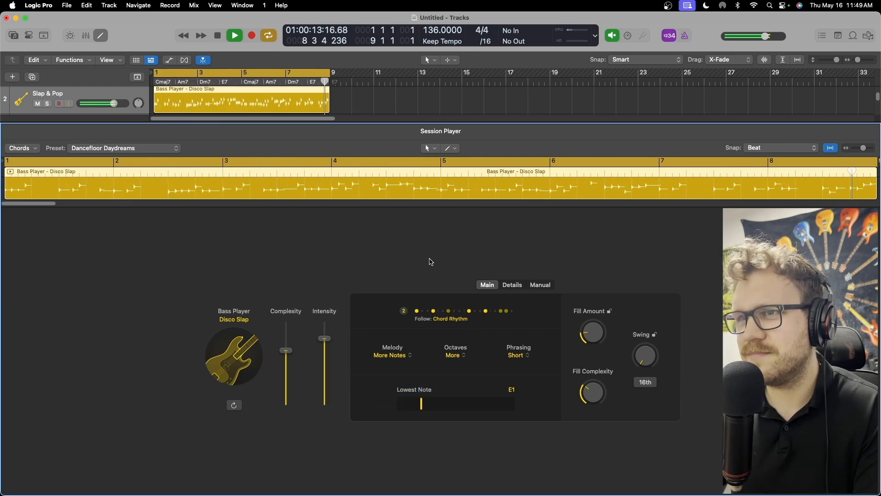
pyautogui.press('space')
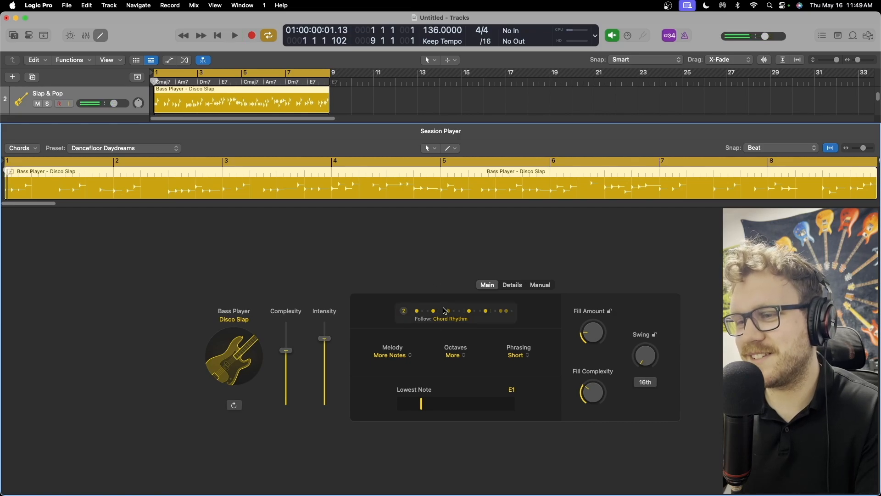
# Choose rhythm pattern 6 for the bass player, still following the chord rhythm, and play the part back
pyautogui.click(441, 320)
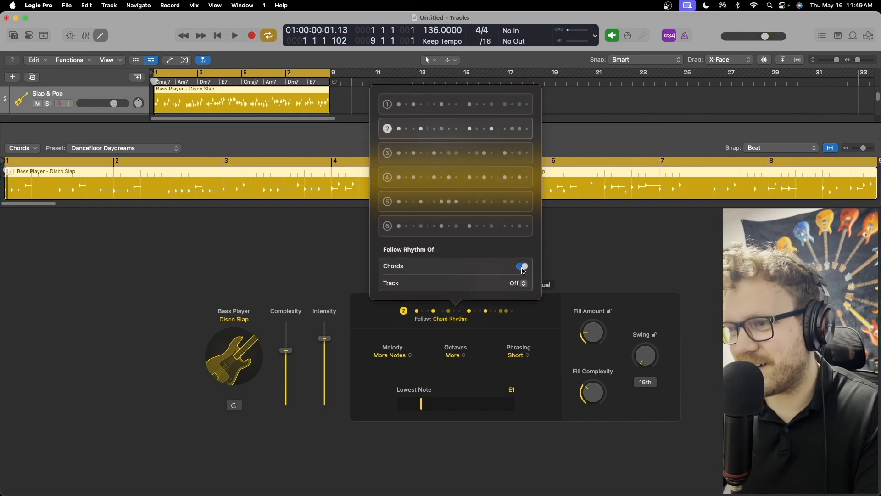
pyautogui.click(437, 227)
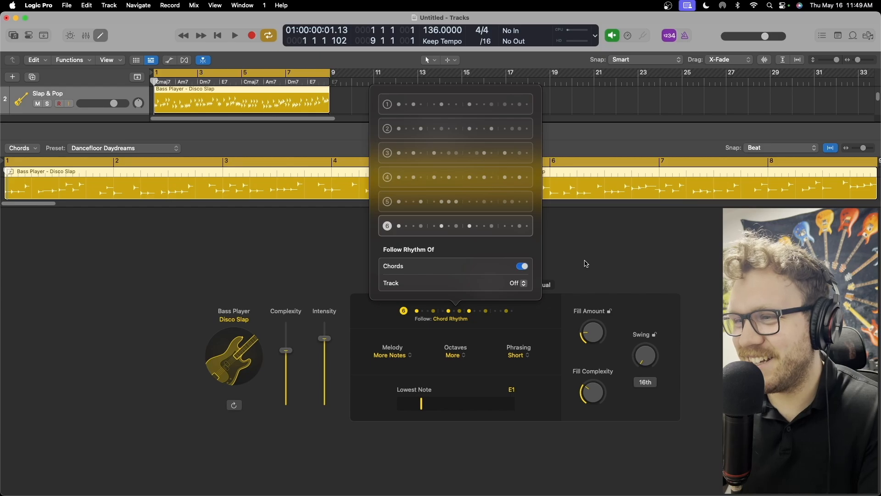
pyautogui.click(586, 263)
pyautogui.press('space')
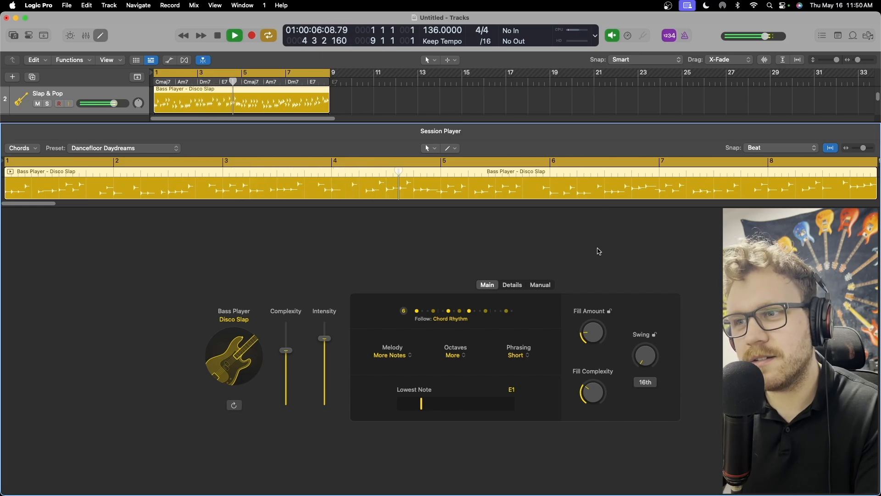
pyautogui.press('space')
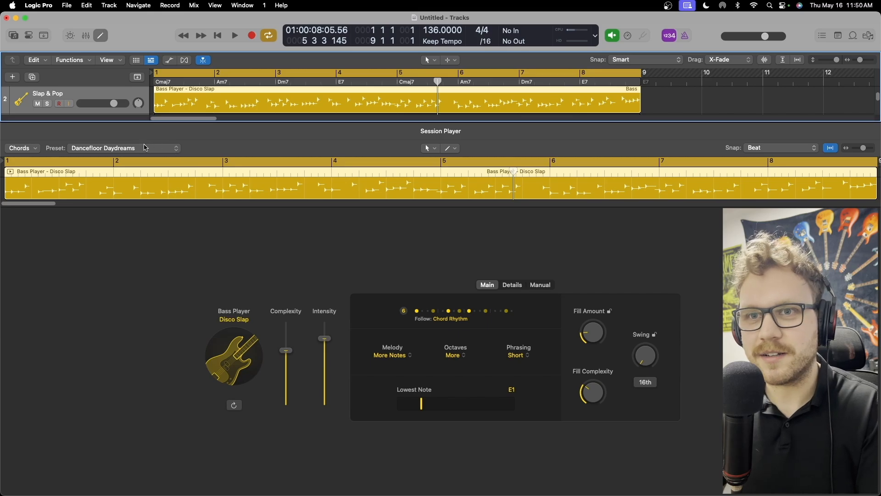
# Load the Funky Wonderland preset for the bass player and audition it
pyautogui.click(145, 148)
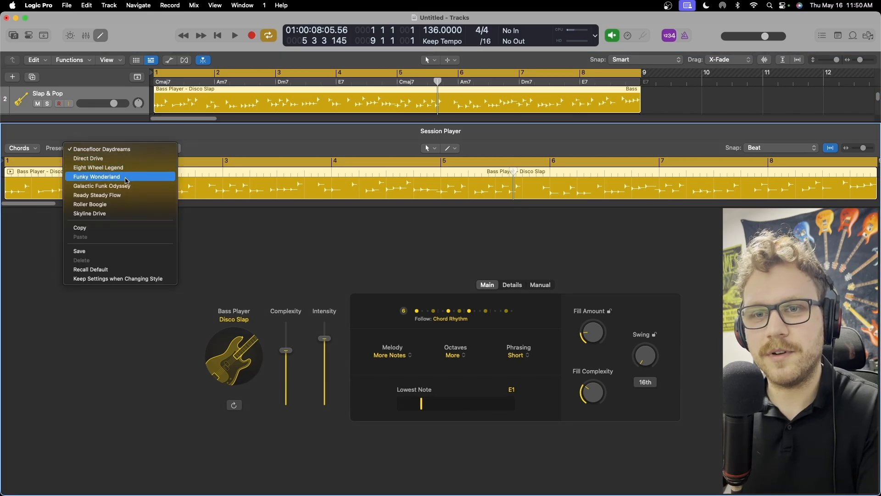
pyautogui.click(127, 180)
pyautogui.press('space')
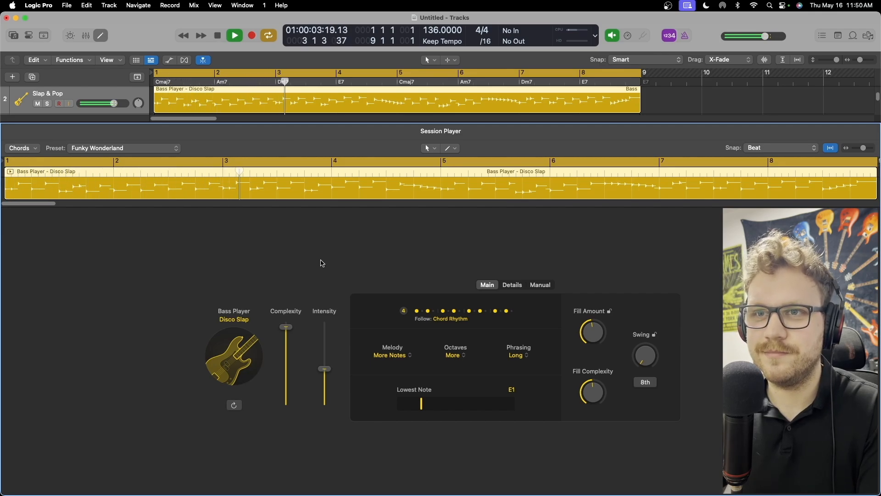
pyautogui.press('space')
# Load the Galactic Funk Odyssey preset for the bass player and audition it
pyautogui.click(171, 148)
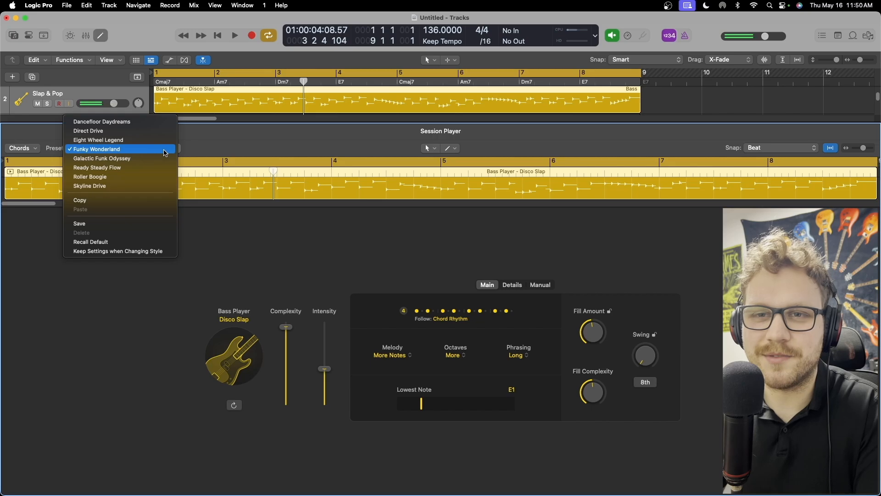
pyautogui.click(165, 158)
pyautogui.press('space')
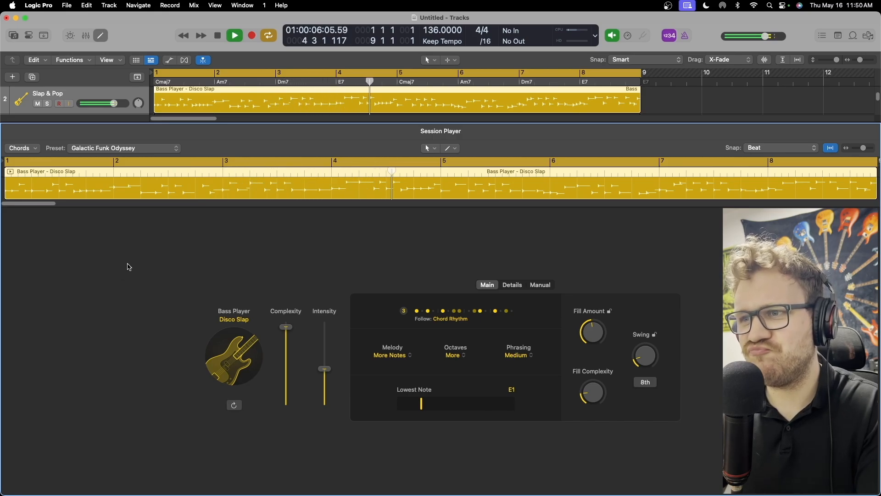
pyautogui.press('space')
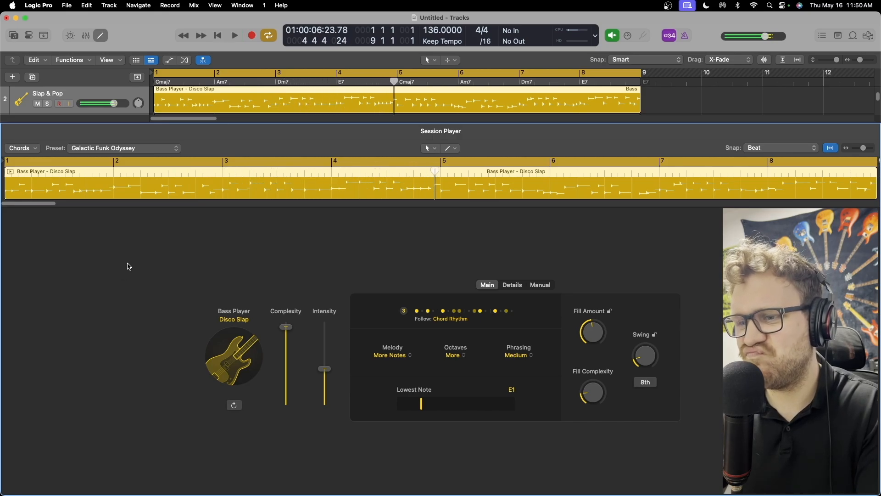
# Switch the bass player back to the Dancefloor Daydreams preset
pyautogui.click(112, 147)
pyautogui.press('Up')
pyautogui.press('Up')
pyautogui.press('Up')
pyautogui.press('Up')
pyautogui.press('Return')
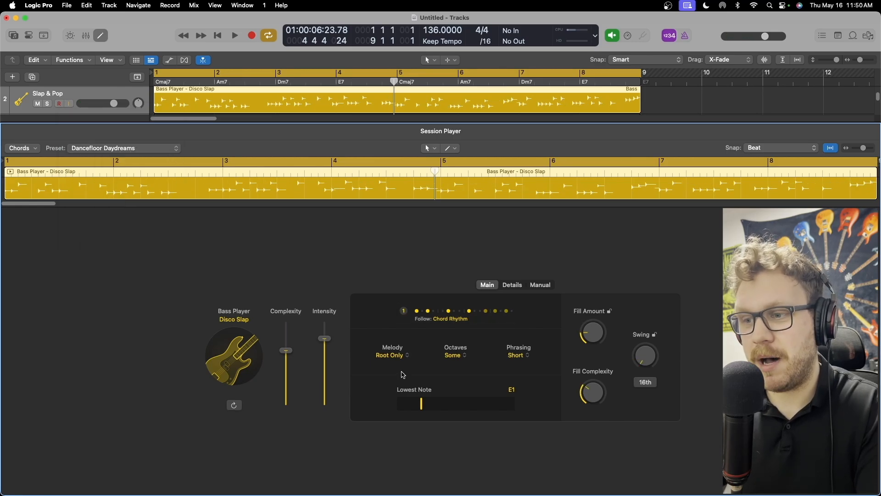
# Set the bass Melody to More Notes and its Lowest Note to C1, and play the result
pyautogui.click(407, 356)
pyautogui.click(402, 389)
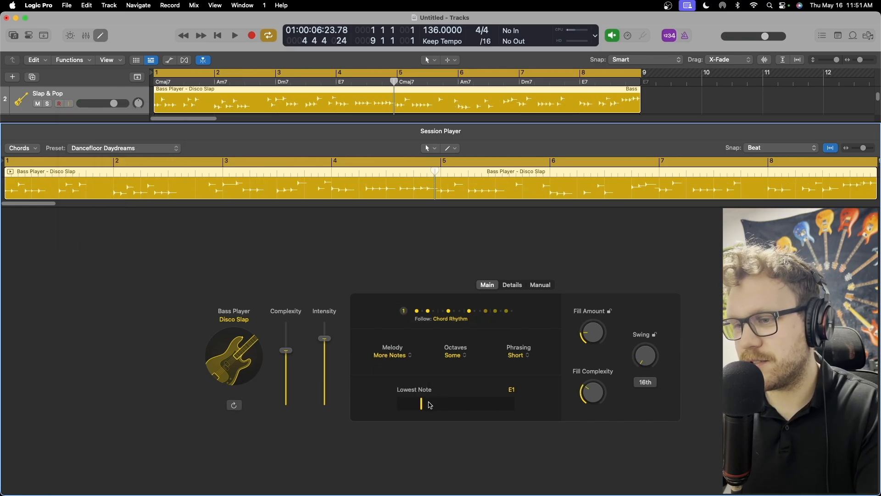
pyautogui.moveTo(423, 406); pyautogui.dragTo(404, 406)
pyautogui.press('space')
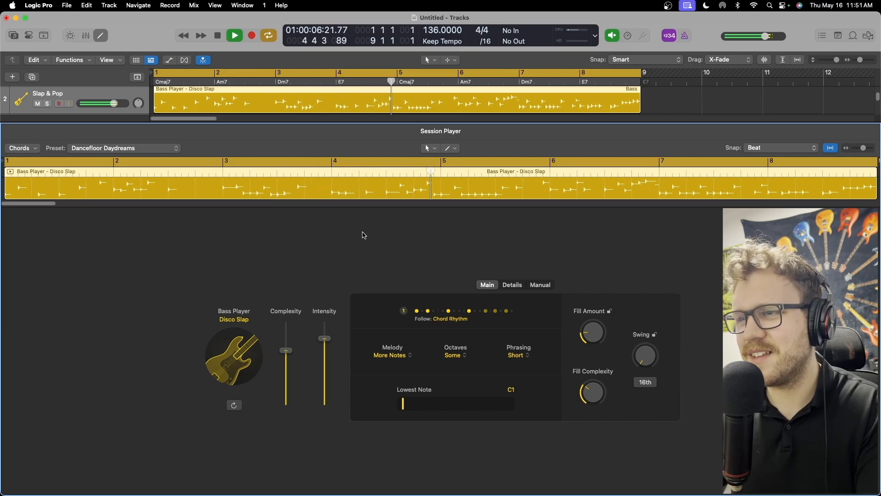
pyautogui.press('space')
# Set the bass player's Phrasing to Long and play the part back
pyautogui.click(527, 355)
pyautogui.click(531, 395)
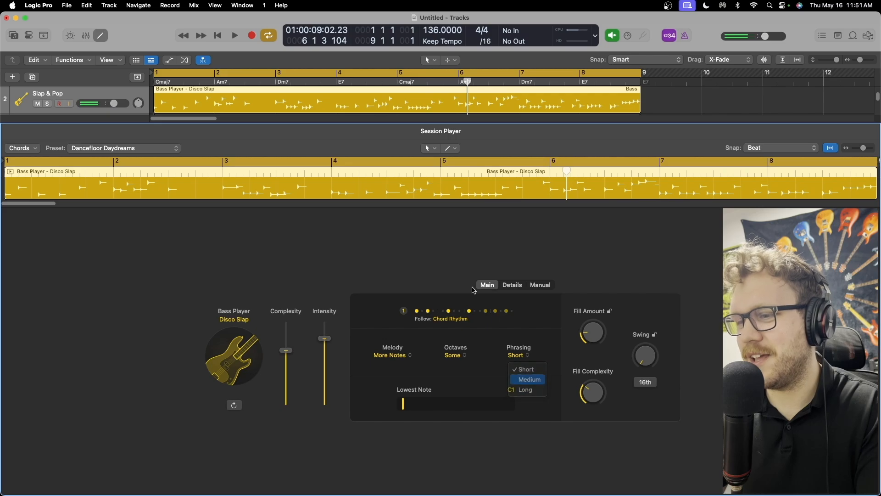
pyautogui.press('space')
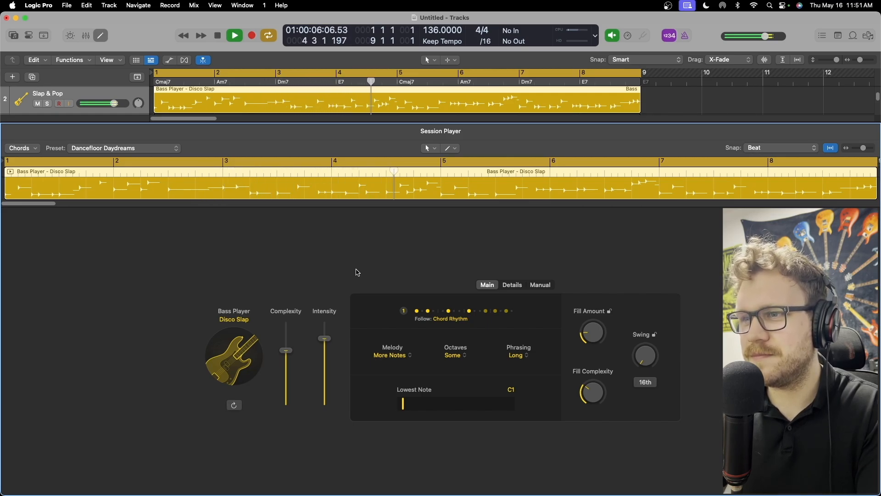
pyautogui.press('space')
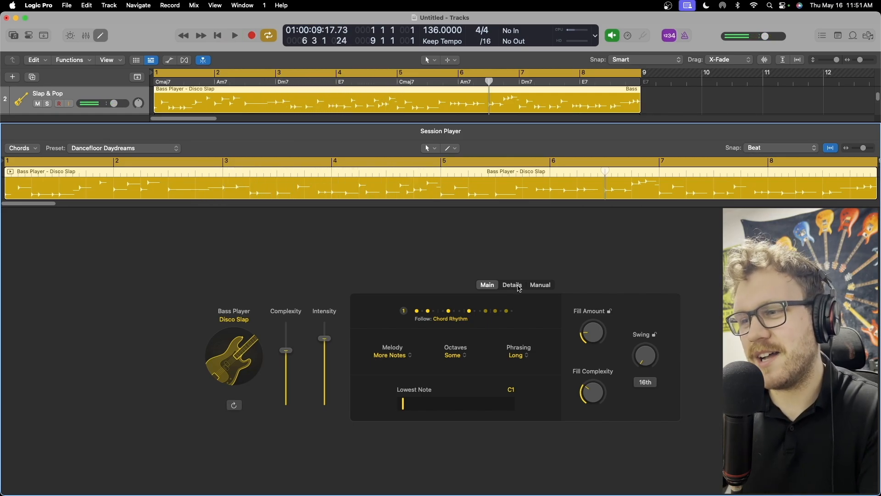
# In the bass player's details, turn on Pickup Hits and audition it, and turn off Align Root with Slides raised to maximum
pyautogui.click(512, 285)
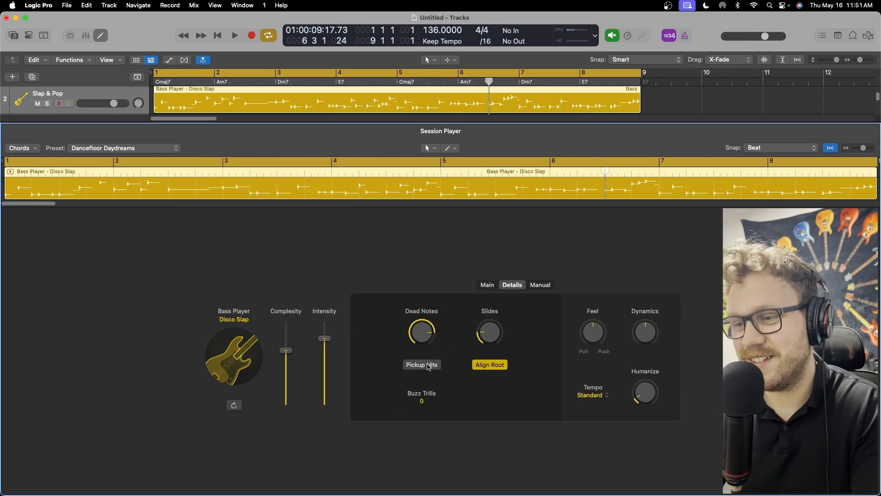
pyautogui.click(429, 365)
pyautogui.press('space')
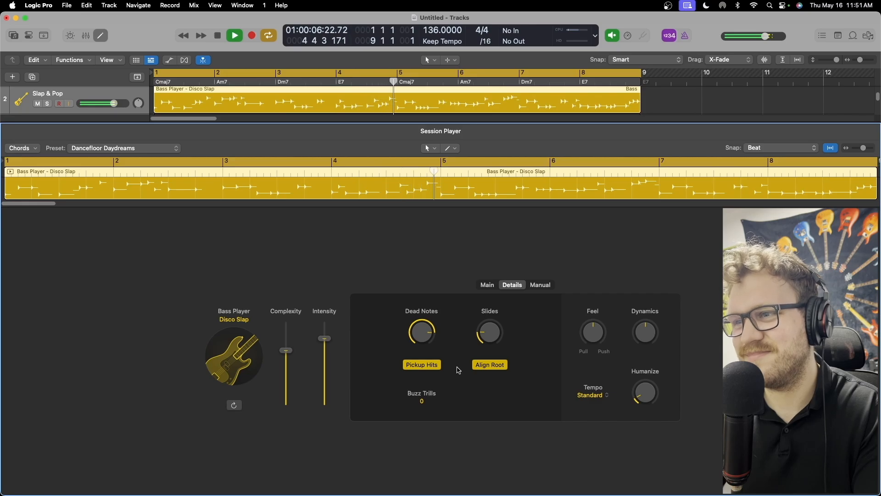
pyautogui.press('space')
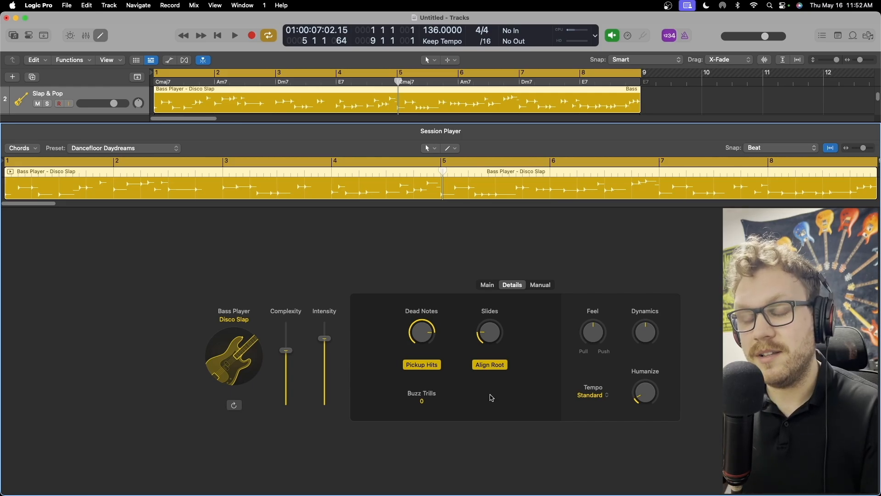
pyautogui.click(491, 365)
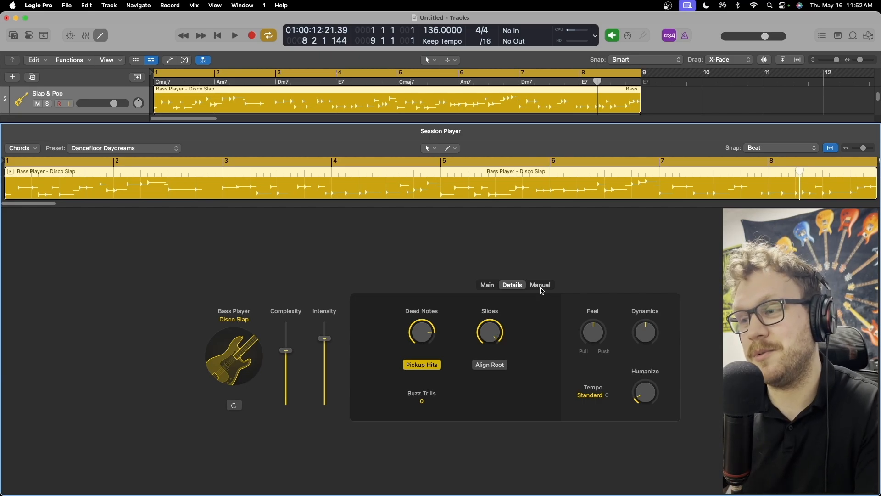
# Switch the bass player to a one-bar manual pattern, add notes on steps 9, 11 and 14, and play it
pyautogui.click(540, 285)
pyautogui.click(523, 372)
pyautogui.click(557, 372)
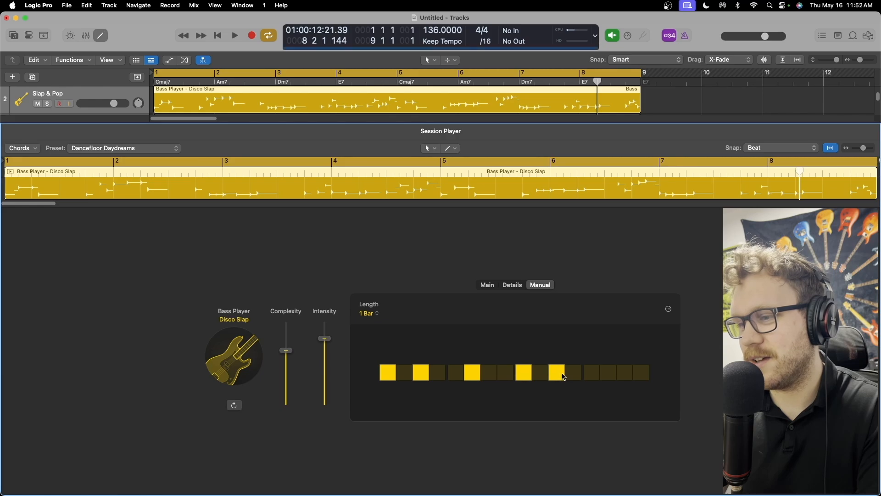
pyautogui.click(608, 372)
pyautogui.press('space')
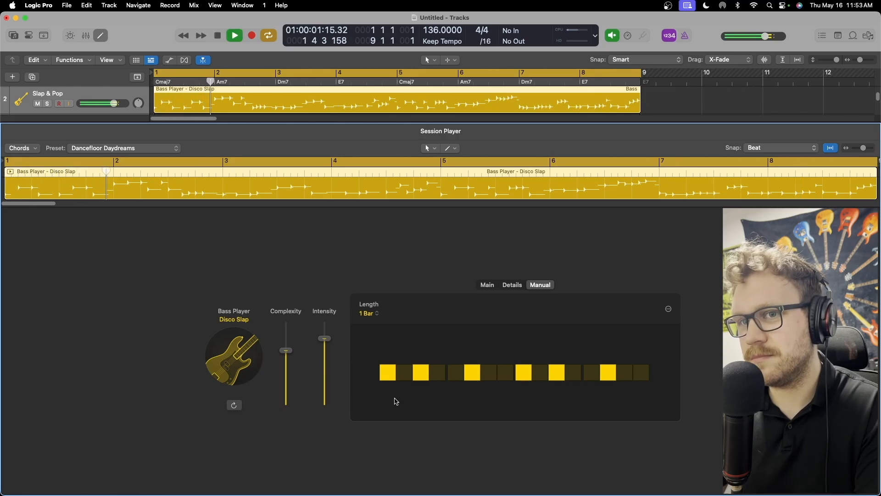
# Remove the notes on steps 3, 6, 9, 11 and 14 of the manual bass pattern, keeping only step 1
pyautogui.click(419, 373)
pyautogui.click(473, 372)
pyautogui.click(524, 372)
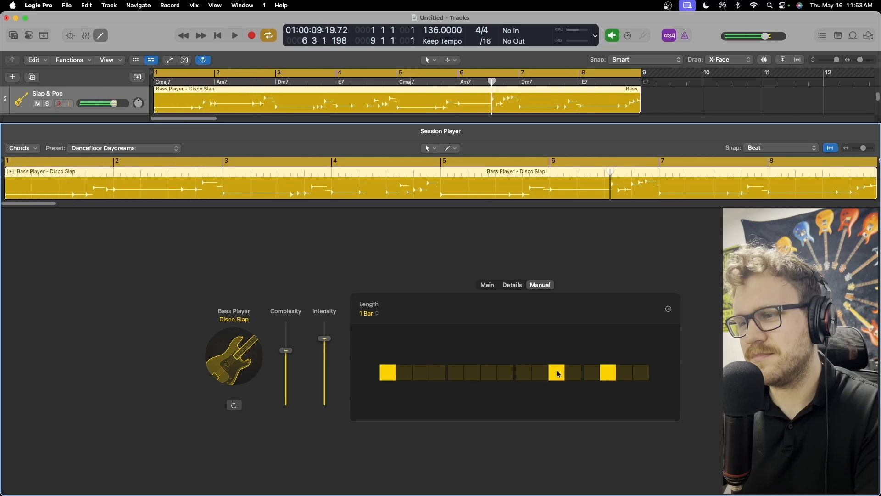
pyautogui.click(557, 373)
pyautogui.click(608, 372)
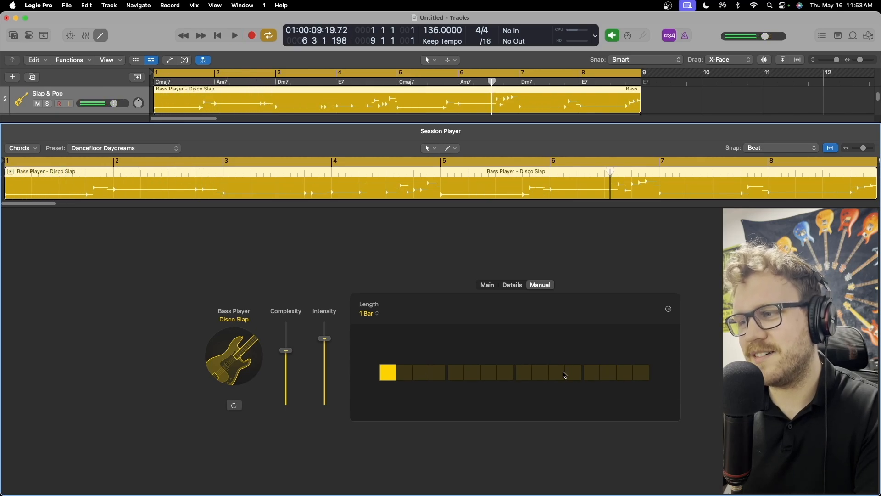
# Clear the remaining step 1 note from the manual bass pattern and close the Session Player editor
pyautogui.click(387, 372)
pyautogui.click(669, 309)
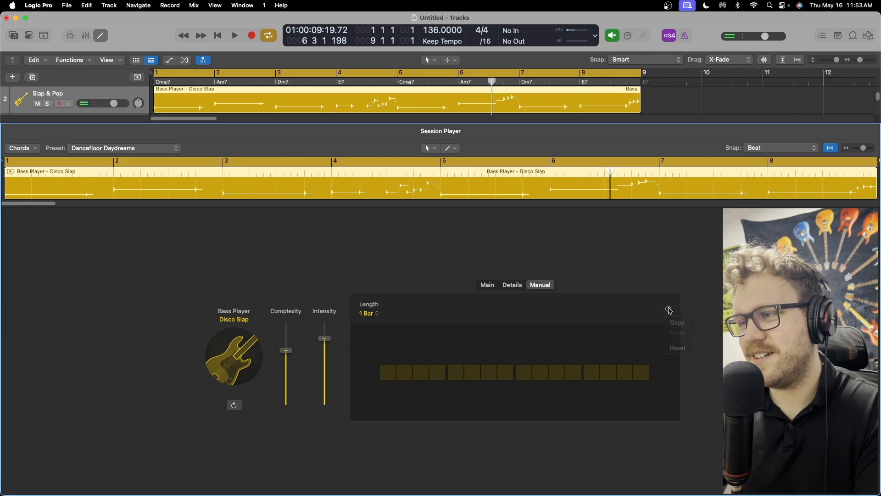
pyautogui.press('e')
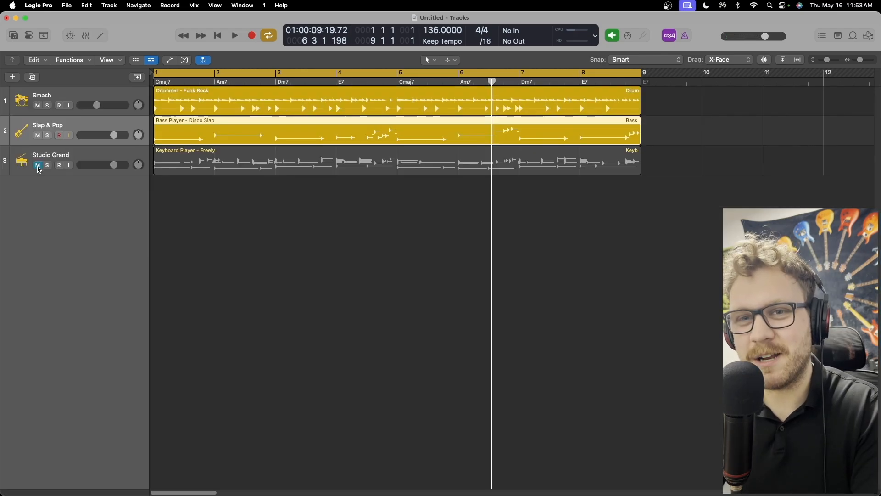
# Reopen the bass player's editor, return it to the Main settings, and play the bass part with the drums
pyautogui.click(39, 168)
pyautogui.click(37, 167)
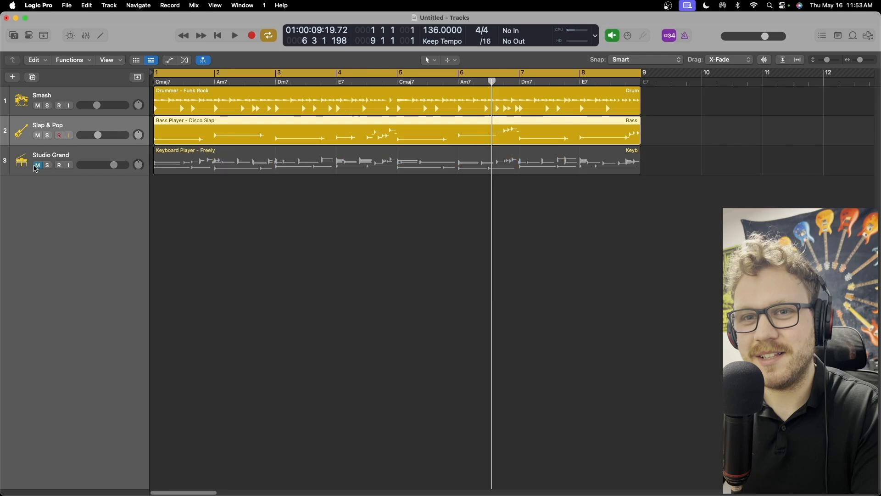
pyautogui.click(89, 36)
pyautogui.press('e')
pyautogui.click(515, 285)
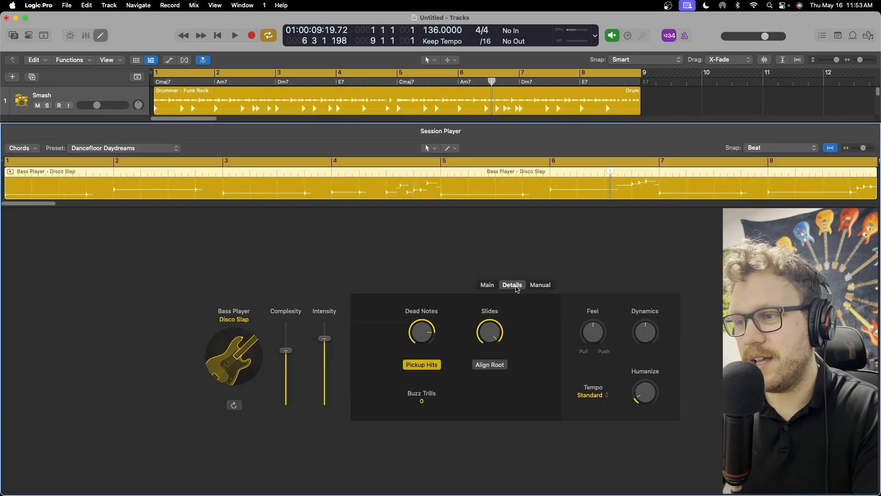
pyautogui.click(487, 285)
pyautogui.press('space')
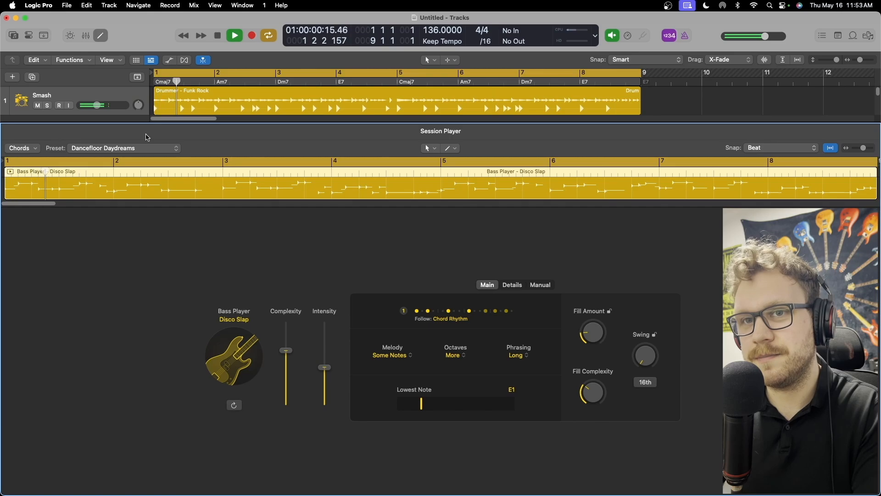
# Close the editor and set the Slap & Pop track's volume to about -9 dB during playback
pyautogui.press('e')
pyautogui.moveTo(102, 134)
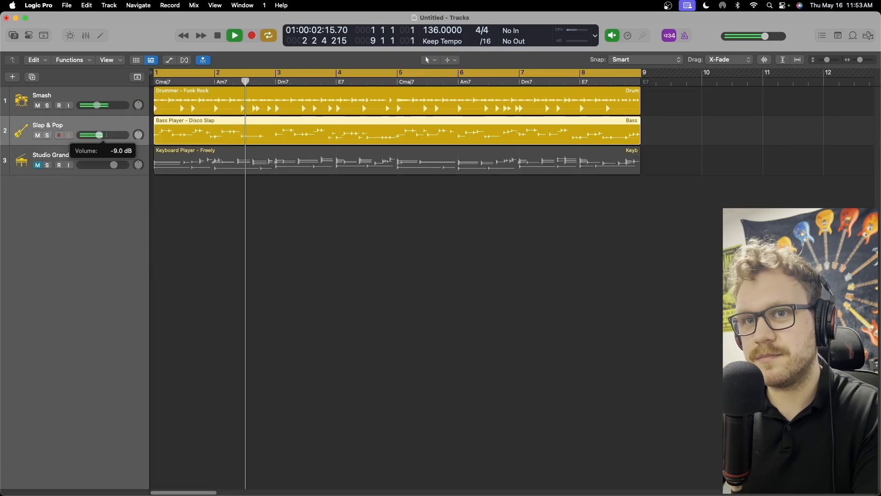
pyautogui.moveTo(102, 134); pyautogui.dragTo(104, 134)
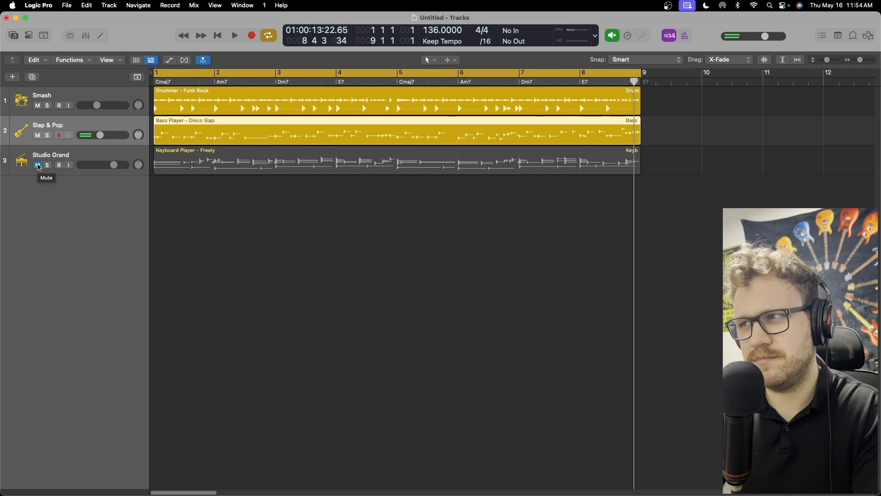
# Unmute and select the Studio Grand track, leaving the Slap & Pop bass unmuted as well
pyautogui.click(37, 136)
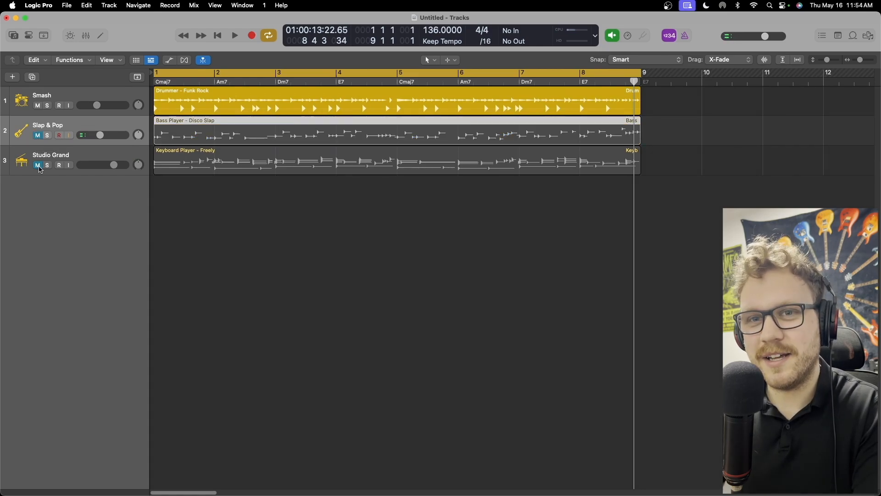
pyautogui.click(38, 166)
pyautogui.click(97, 152)
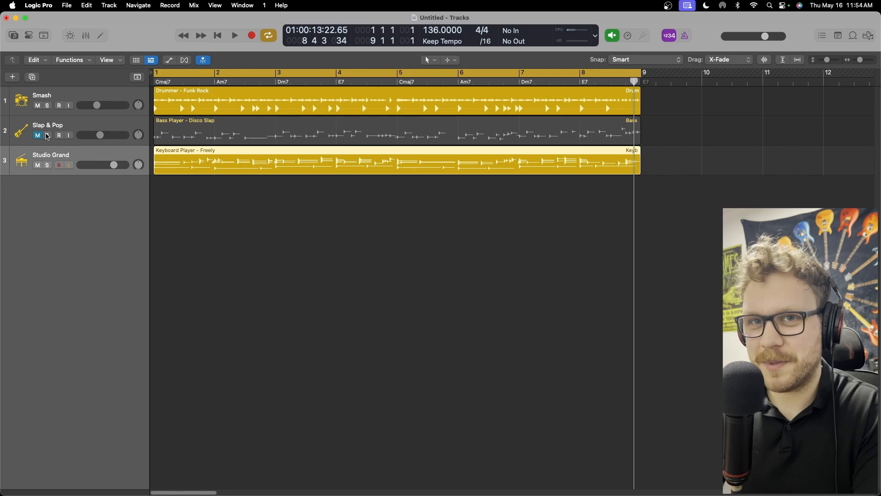
pyautogui.click(48, 136)
# Play all three tracks together and lower the Studio Grand volume to about -11 dB
pyautogui.press('space')
pyautogui.moveTo(114, 164); pyautogui.dragTo(98, 165)
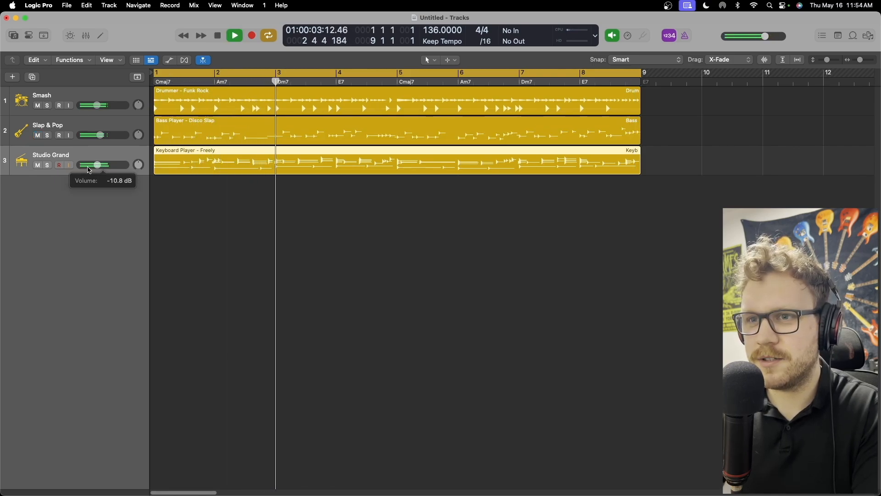
pyautogui.moveTo(97, 165); pyautogui.dragTo(96, 165)
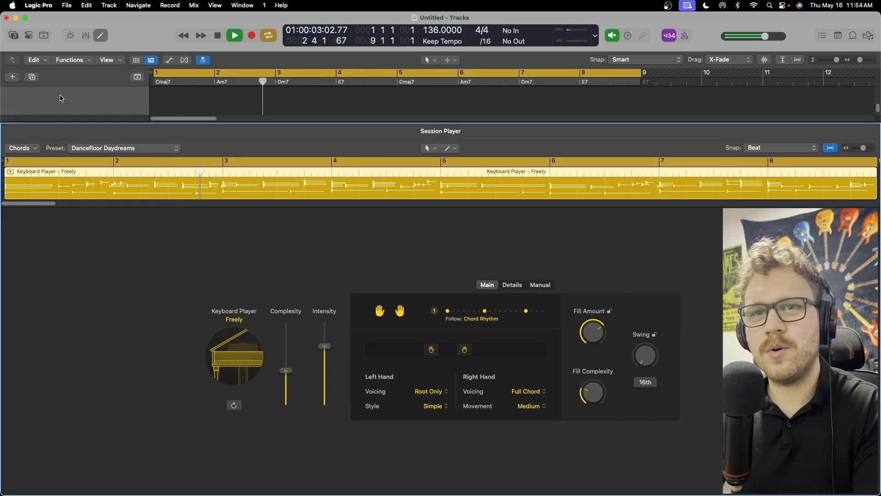
# Bring up the keyboard player's editor and solo the Studio Grand track
pyautogui.scroll(4, 62, 98)
pyautogui.scroll(-2, 48, 99)
pyautogui.click(47, 99)
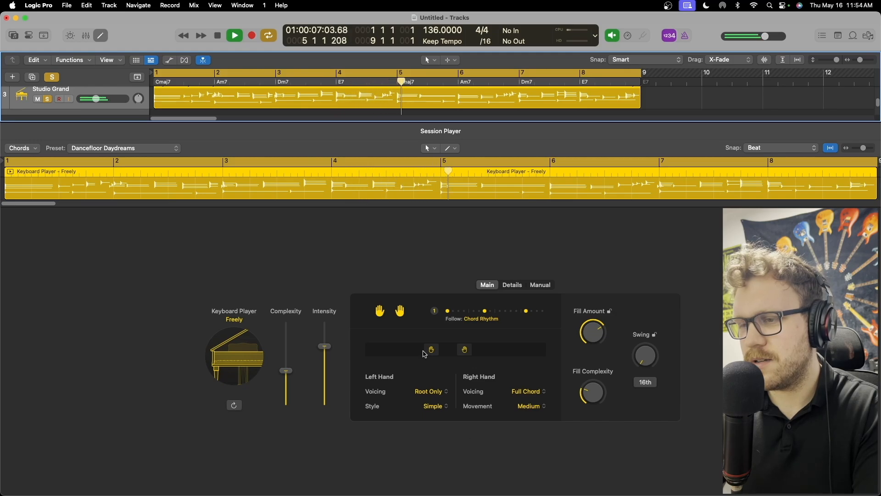
# Move the keyboard player's left hand lower and right hand slightly higher, check the left-hand voicing options, and stop playback
pyautogui.moveTo(424, 354); pyautogui.dragTo(402, 354)
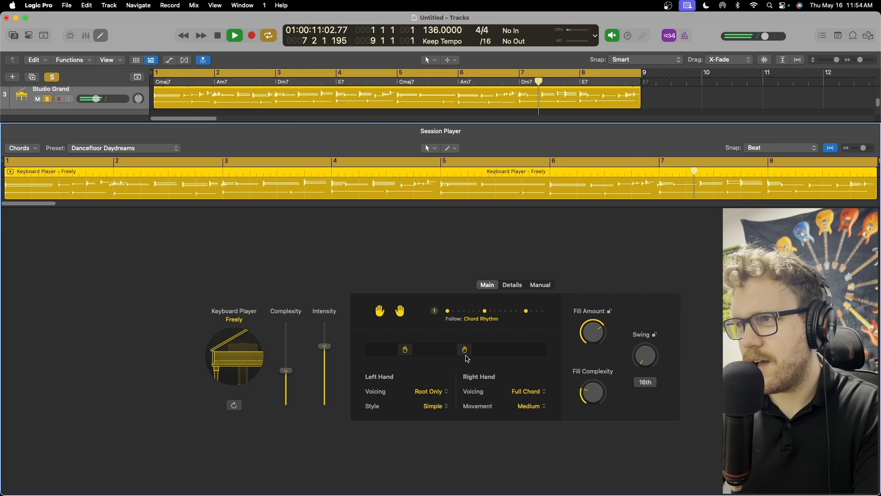
pyautogui.moveTo(467, 358); pyautogui.dragTo(513, 357)
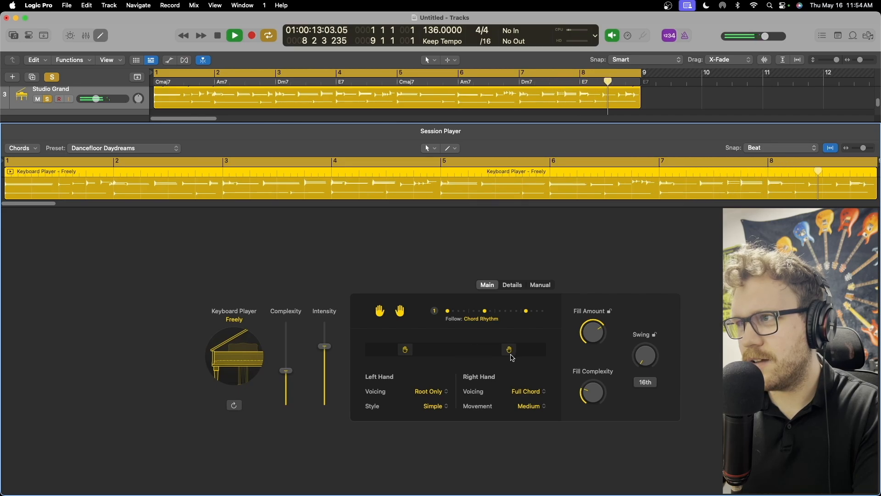
pyautogui.moveTo(512, 356); pyautogui.dragTo(482, 356)
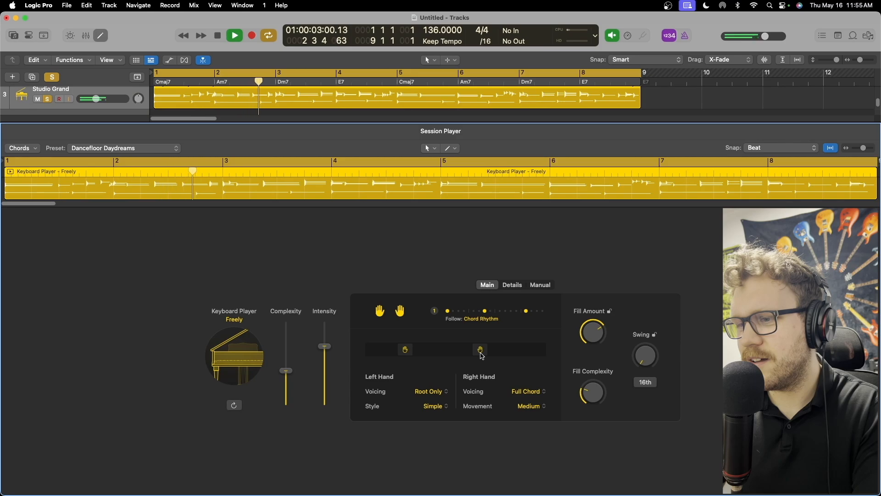
pyautogui.click(445, 391)
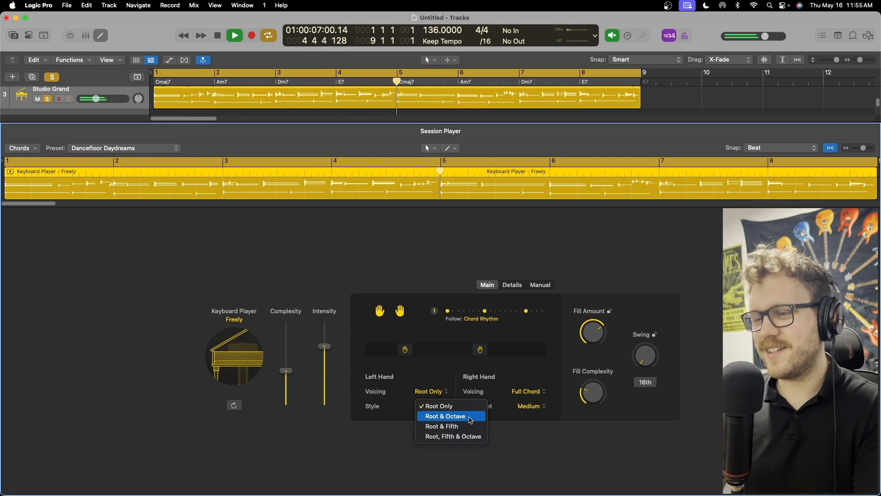
pyautogui.click(455, 331)
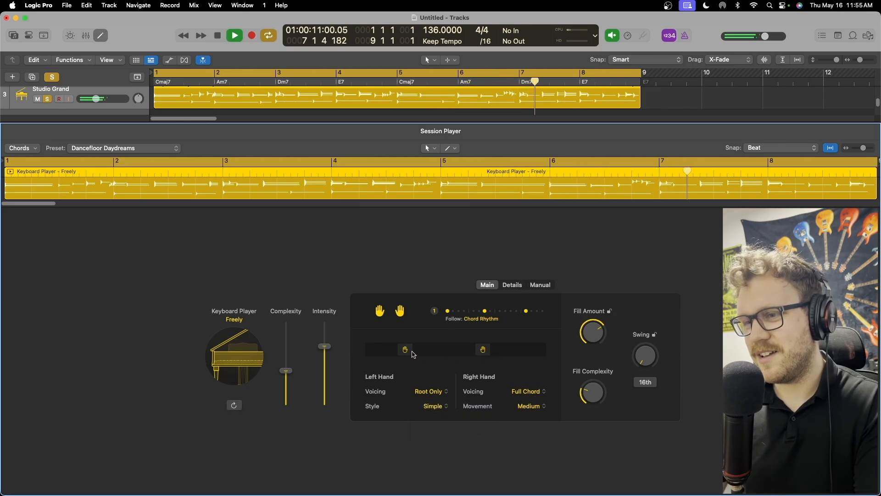
pyautogui.press('space')
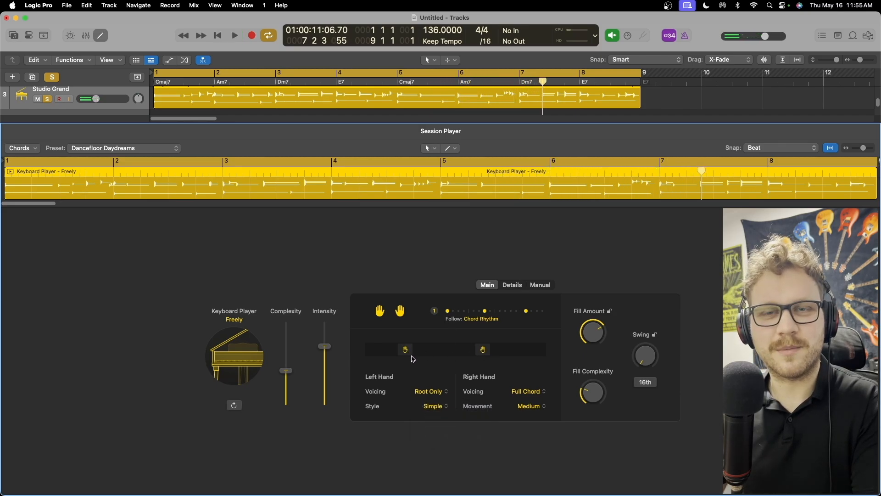
# Turn off the keyboard player's left hand and audition the right hand alone
pyautogui.click(400, 310)
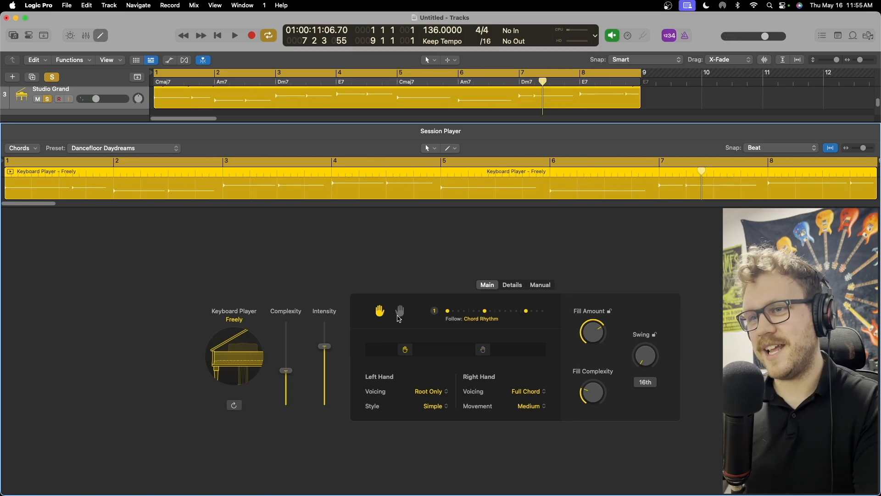
pyautogui.click(380, 311)
pyautogui.press('space')
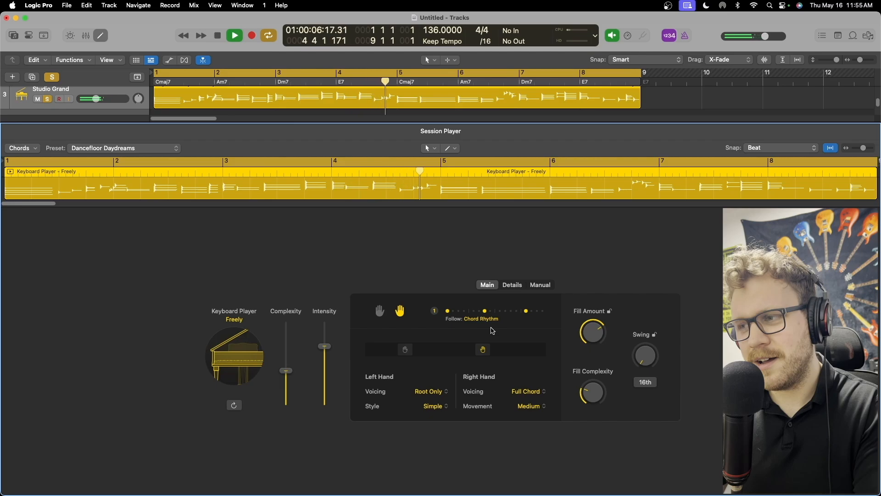
# View the keyboard player's rhythm patterns and Follow Rhythm options without changing them, and stop playback
pyautogui.click(488, 317)
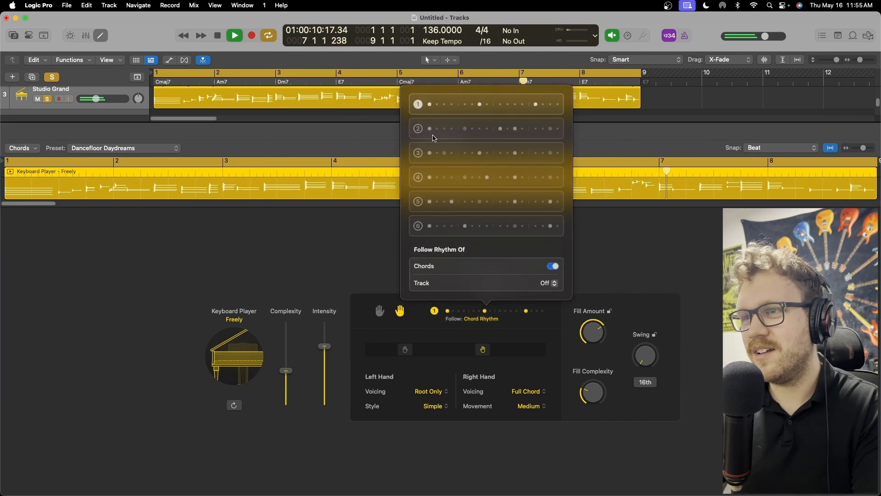
pyautogui.click(608, 263)
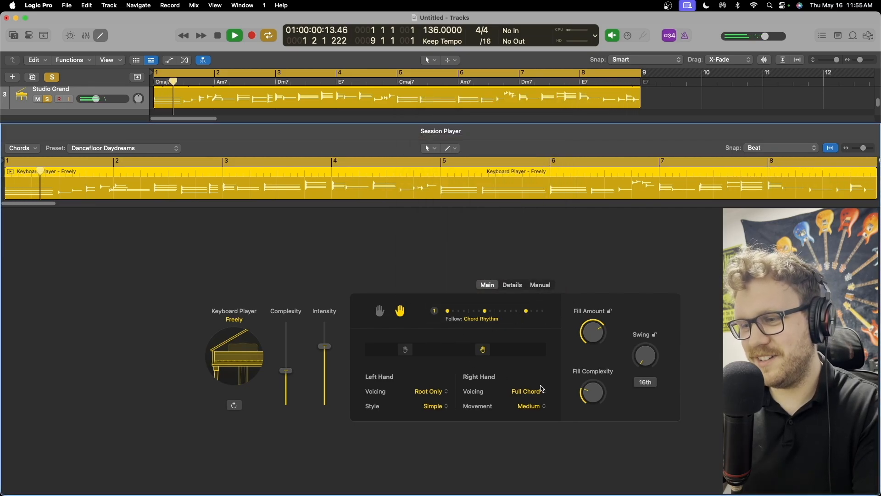
pyautogui.press('space')
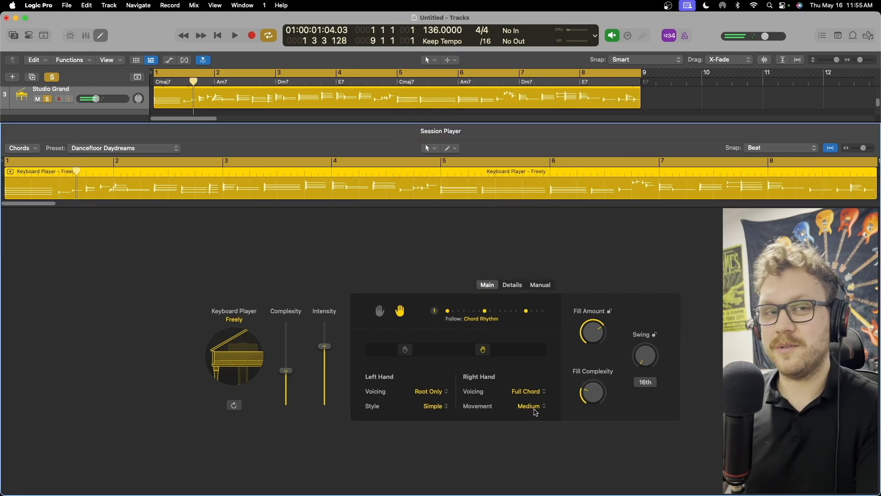
# Set the right hand's Movement to Large Range and Voicing to 4+ Voice, and audition the part with both hands on
pyautogui.click(535, 409)
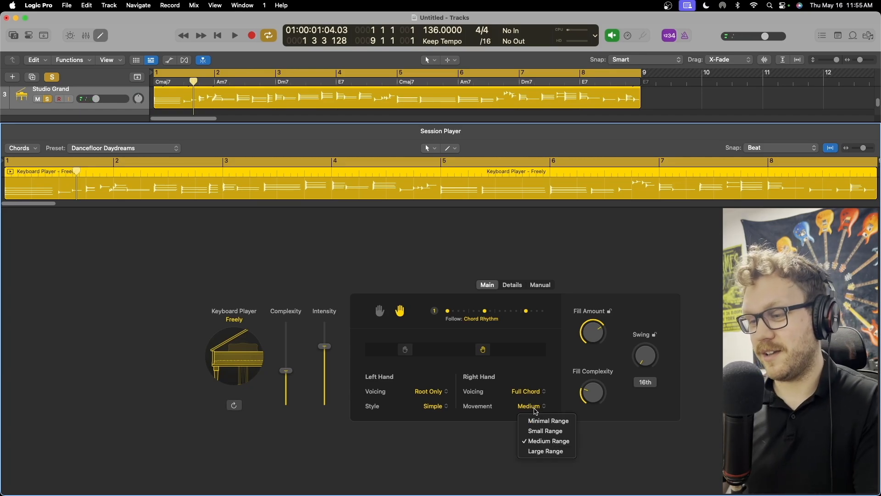
pyautogui.click(546, 450)
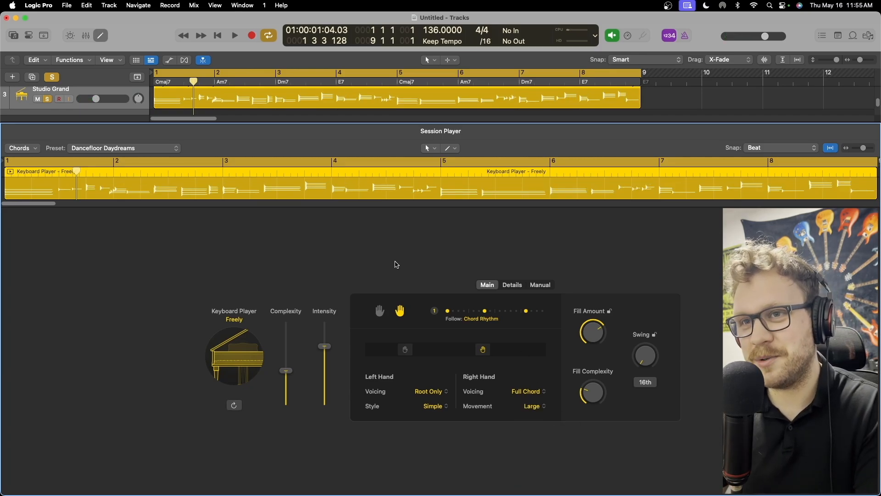
pyautogui.press('space')
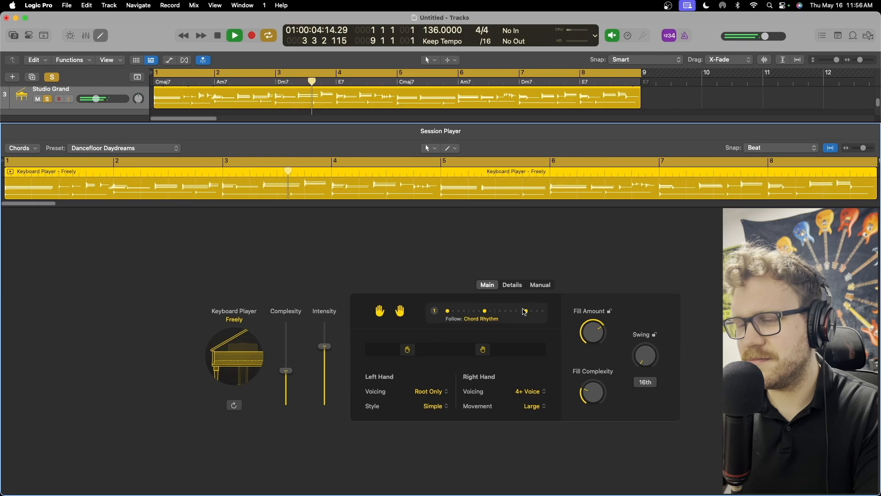
pyautogui.press('space')
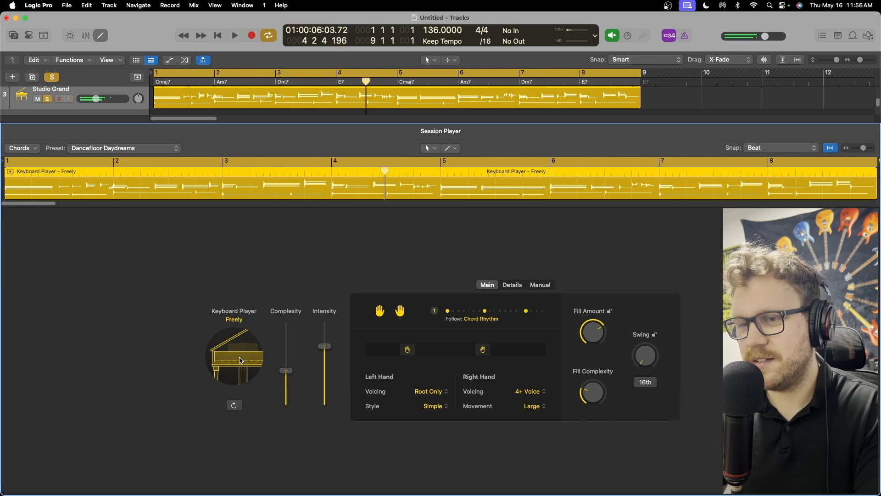
# Examine the keyboard player's Details and Manual settings and return to the Main settings
pyautogui.click(512, 285)
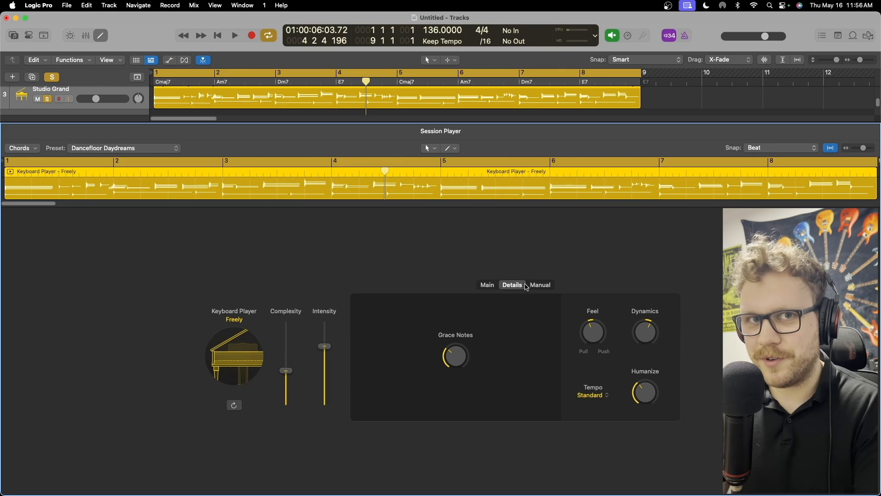
pyautogui.click(552, 287)
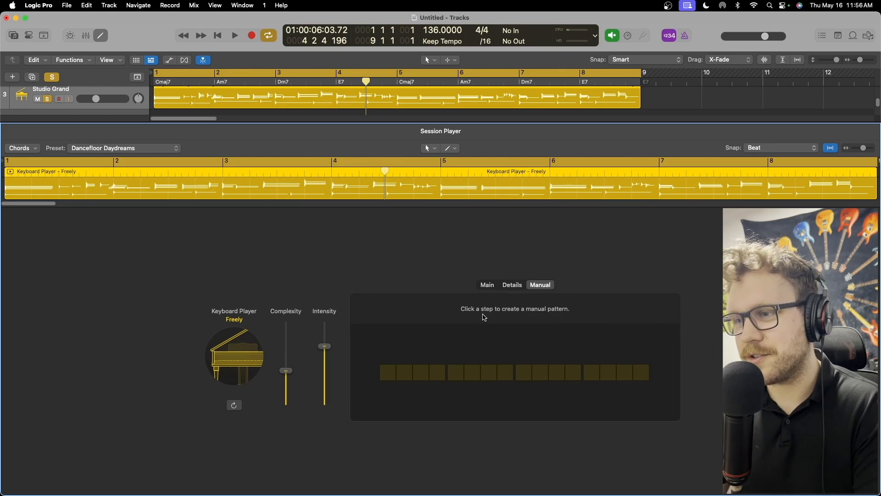
pyautogui.click(510, 284)
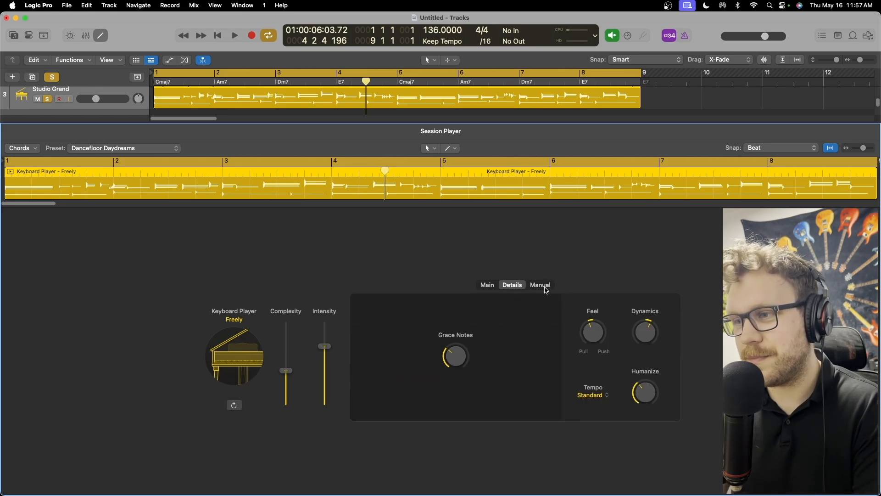
pyautogui.click(487, 284)
# Choose rhythm pattern 4 for the keyboard player, keeping it following the chords
pyautogui.click(486, 312)
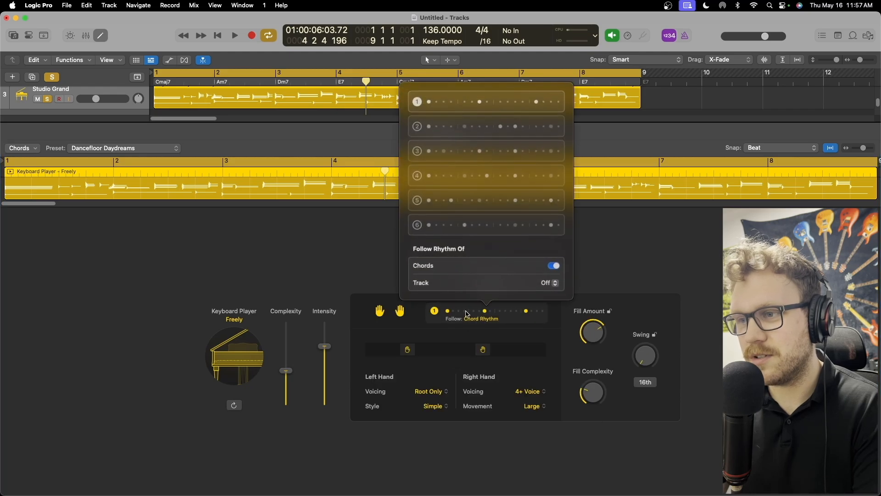
pyautogui.click(419, 176)
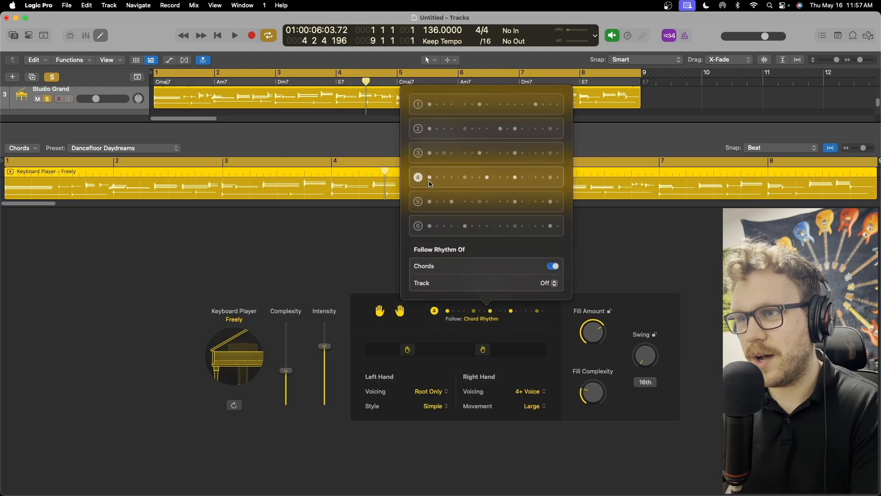
pyautogui.click(635, 245)
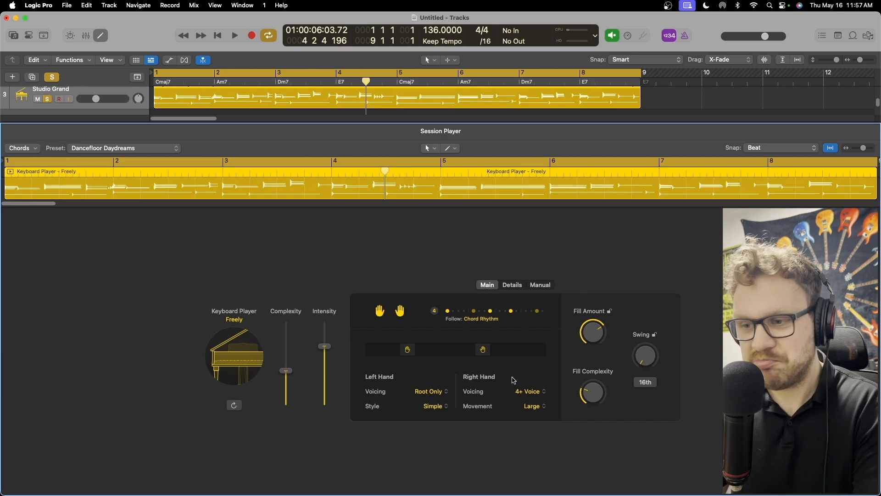
# Set the keyboard player's left-hand Voicing to Root & Octave and play the part
pyautogui.click(430, 391)
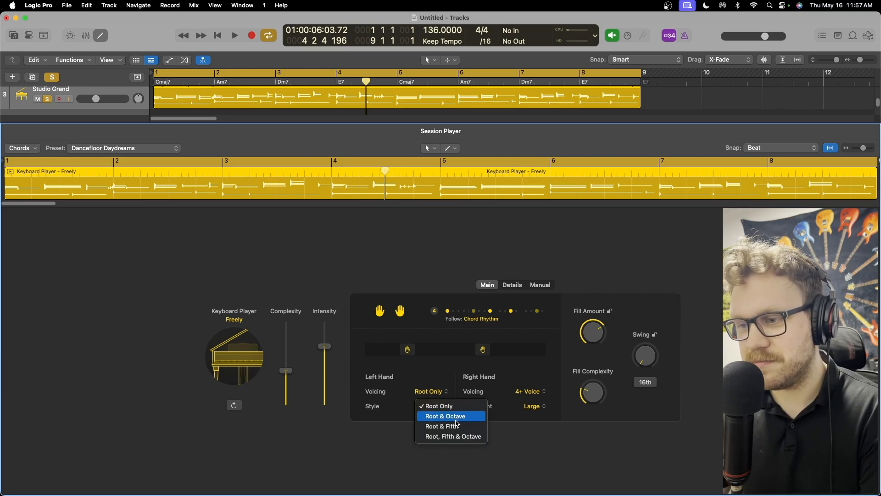
pyautogui.click(430, 414)
pyautogui.press('space')
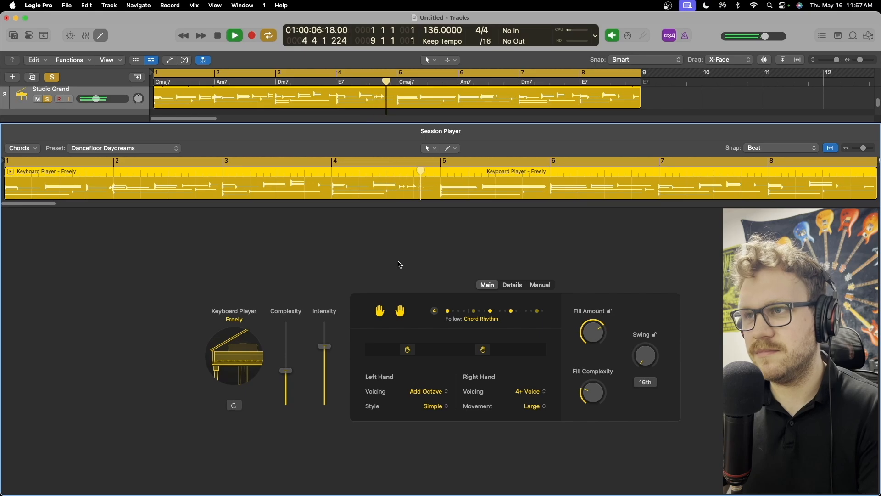
# Try the Broken Chords style for the keyboard player, and switch it to Arpeggiated
pyautogui.click(234, 356)
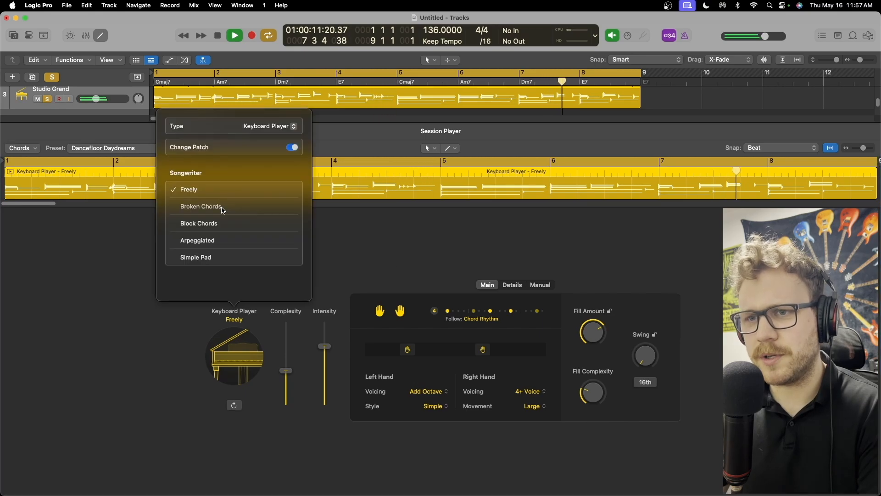
pyautogui.click(223, 208)
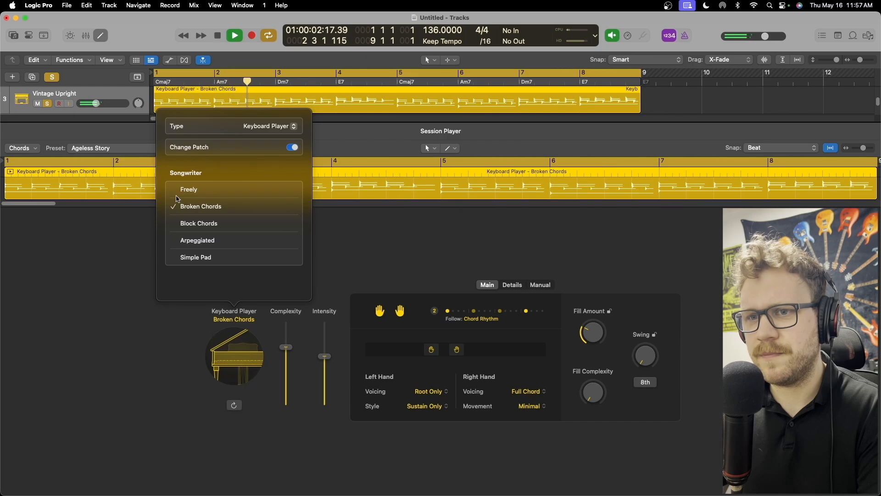
pyautogui.click(195, 240)
pyautogui.click(110, 262)
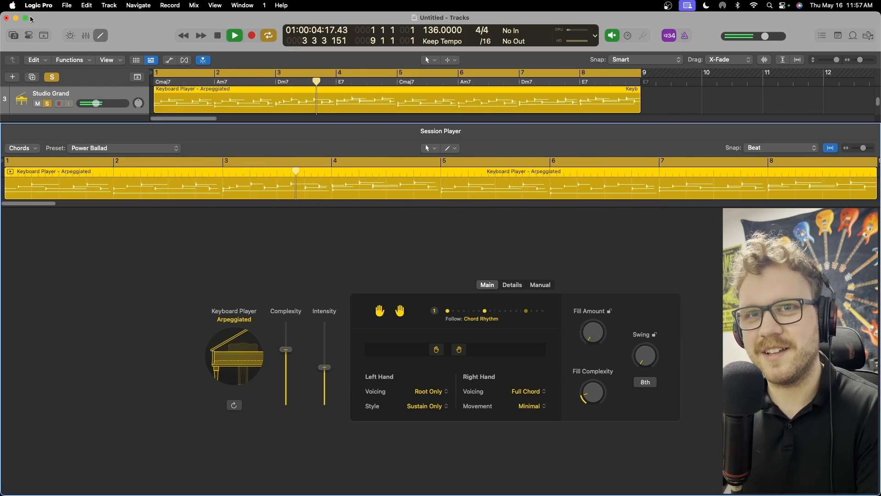
# Close the region editor, clear the solo, and raise the Studio Grand track's volume slightly to balance it with drums and bass
pyautogui.click(13, 36)
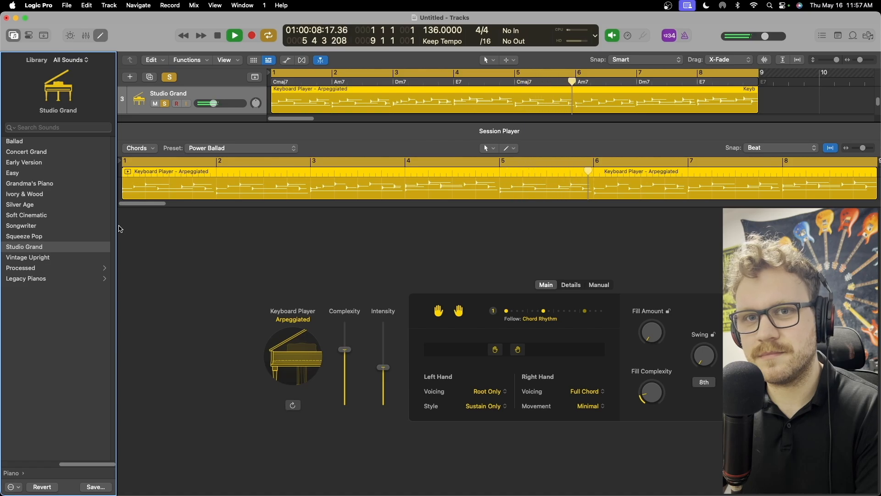
pyautogui.click(14, 35)
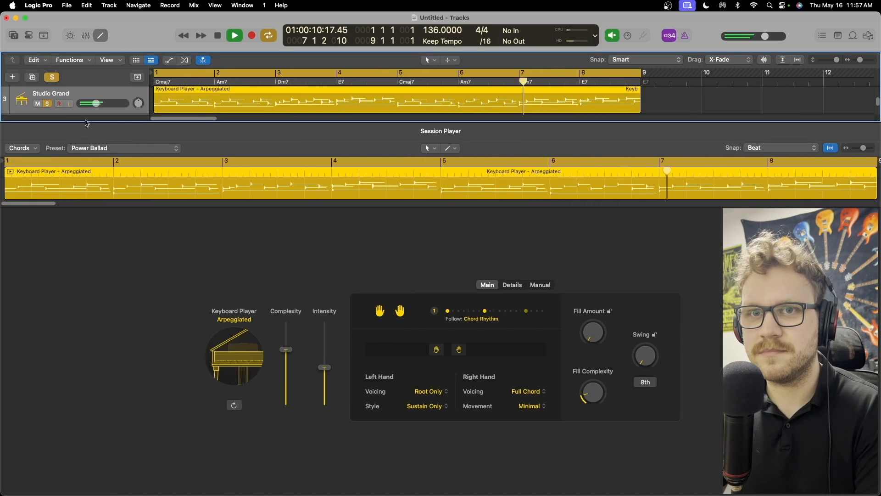
pyautogui.click(101, 36)
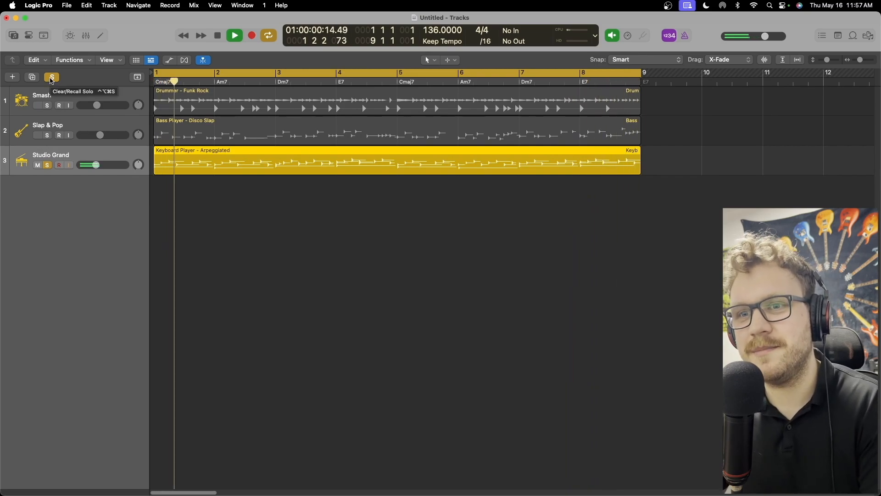
pyautogui.click(52, 77)
pyautogui.moveTo(96, 164); pyautogui.dragTo(99, 165)
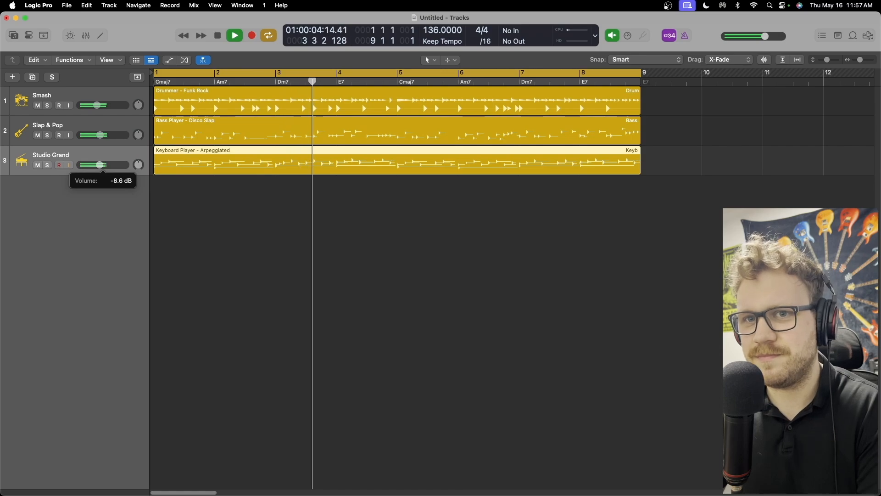
pyautogui.moveTo(98, 164); pyautogui.dragTo(97, 165)
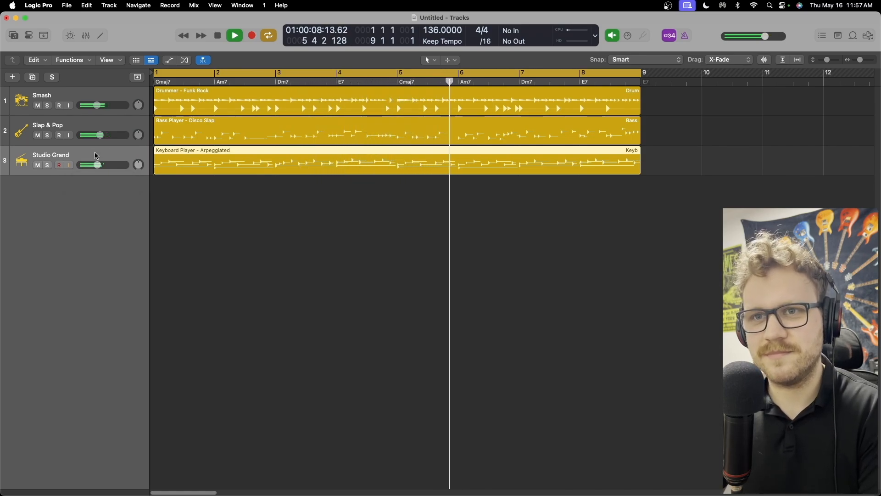
# Reopen the keyboard region's Session Player editor and change the player's style to Block Chords
pyautogui.click(13, 35)
pyautogui.click(13, 35)
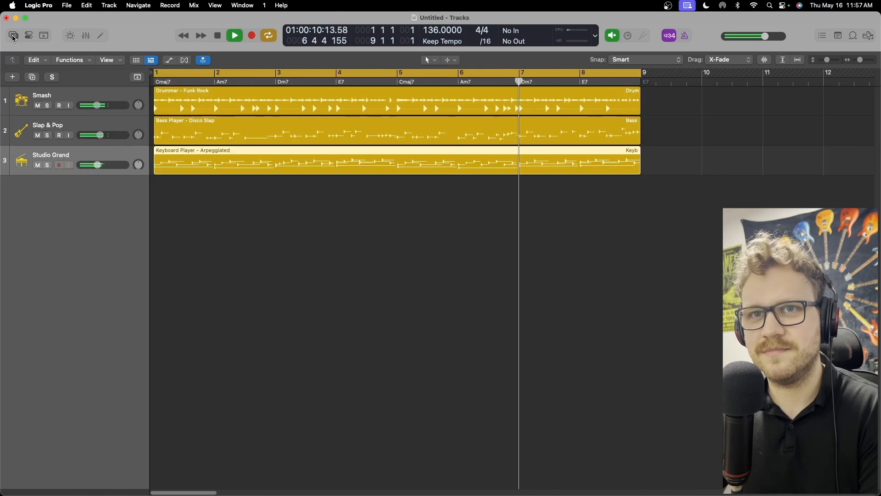
pyautogui.click(86, 35)
pyautogui.click(91, 37)
pyautogui.click(100, 36)
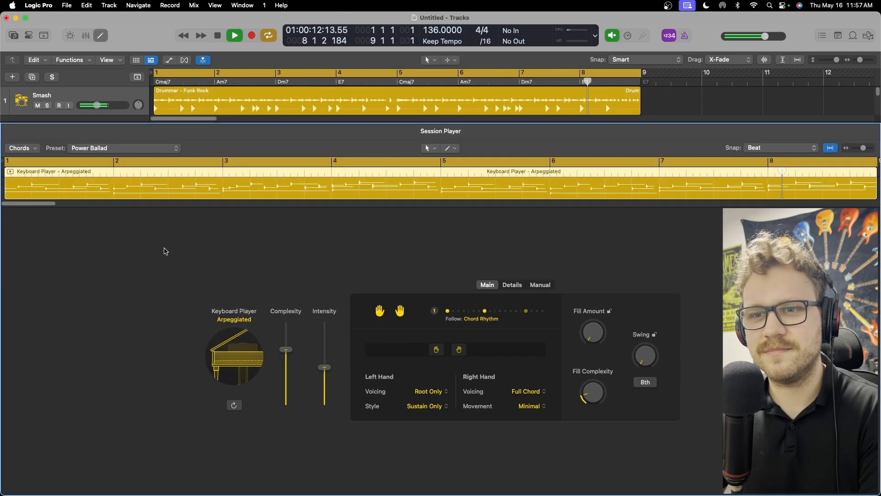
pyautogui.click(234, 317)
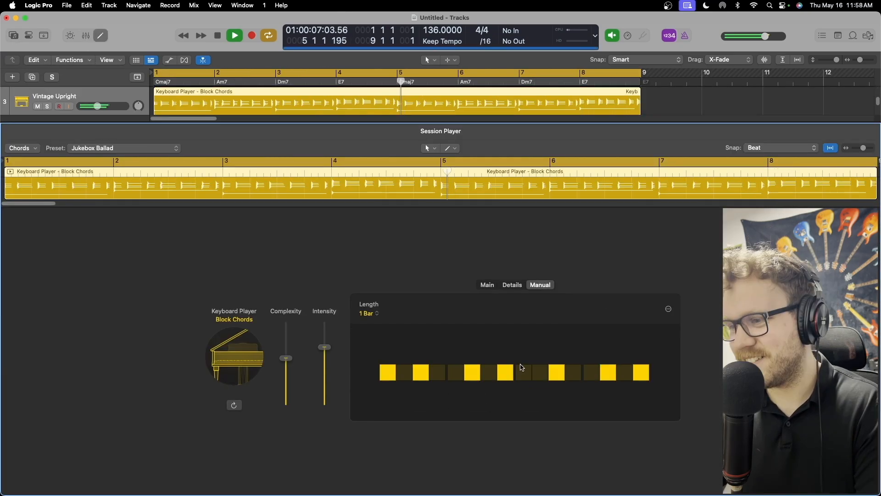
# Fill every step of the keyboard player's one-bar manual pattern, listen to it and stop playback
pyautogui.click(523, 372)
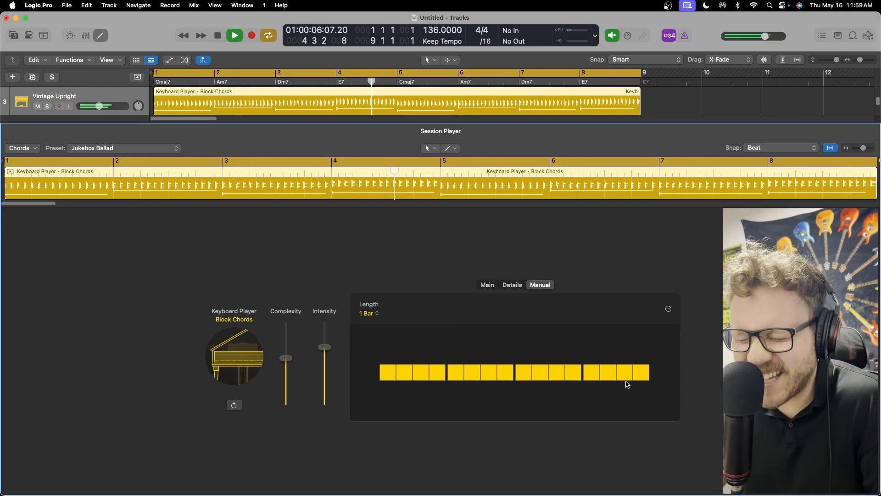
pyautogui.press('space')
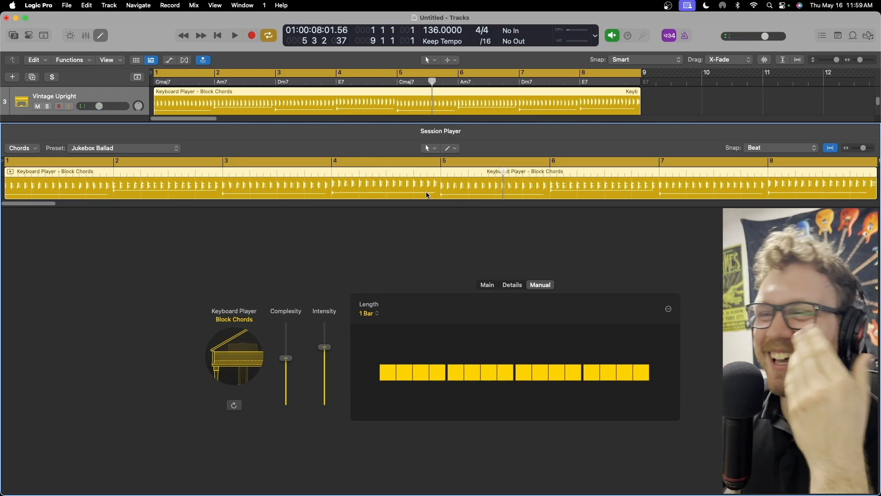
# In the Main settings, move the left hand up the keyboard toward the right hand and audition the part from the start
pyautogui.click(487, 286)
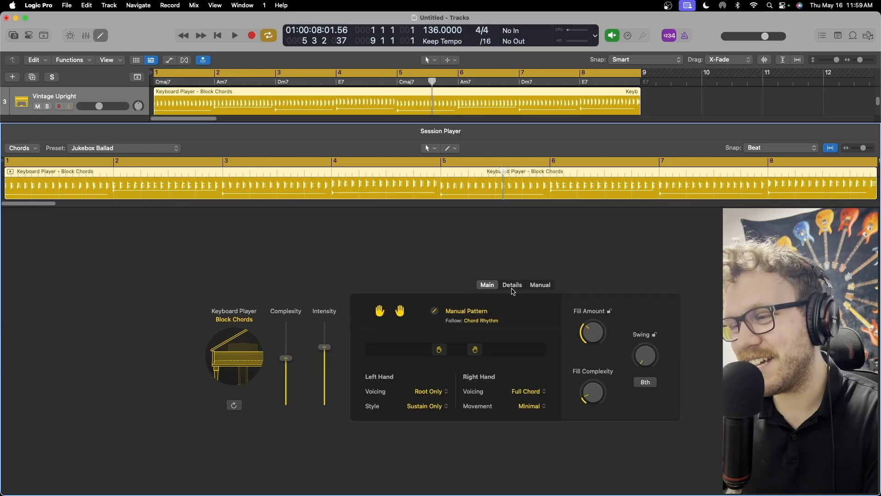
pyautogui.press('Return')
pyautogui.press('space')
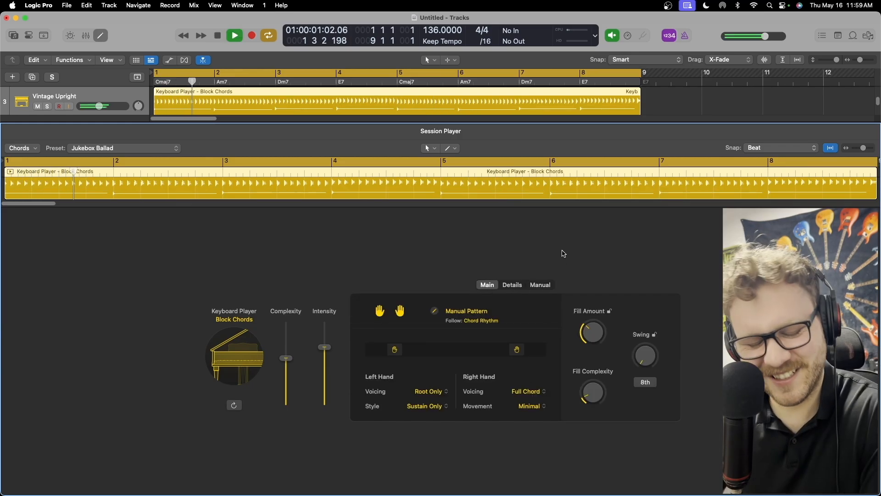
pyautogui.moveTo(395, 350); pyautogui.dragTo(505, 350)
pyautogui.press('space')
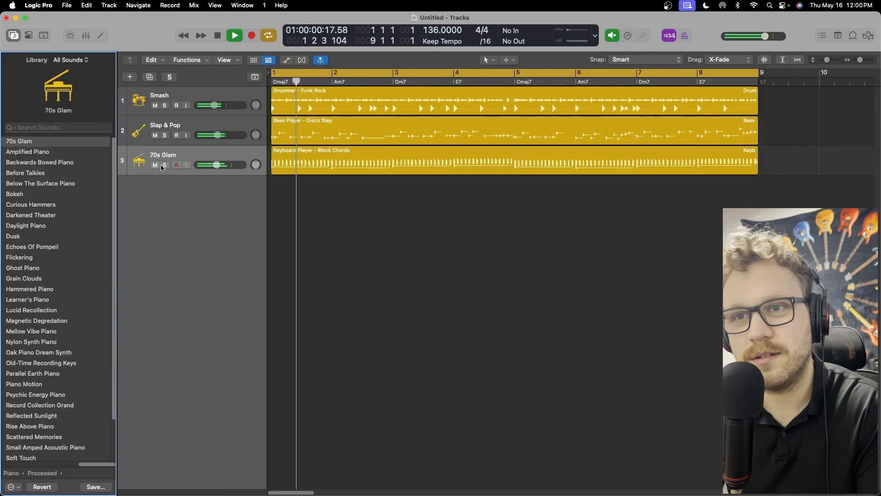
# Solo the keyboard track and replace its region's manual pattern with rhythm pattern 5 at a tempo of 88
pyautogui.press('s')
pyautogui.press('space')
pyautogui.doubleClick(286, 170)
pyautogui.click(597, 287)
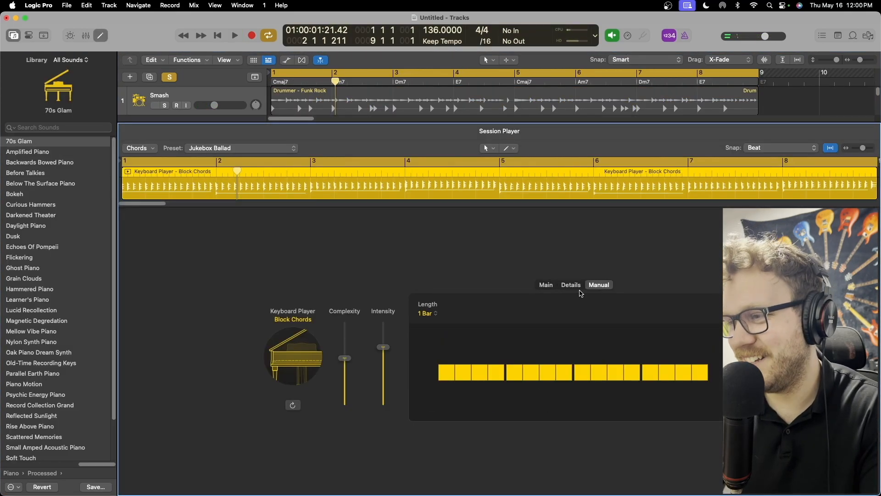
pyautogui.click(542, 285)
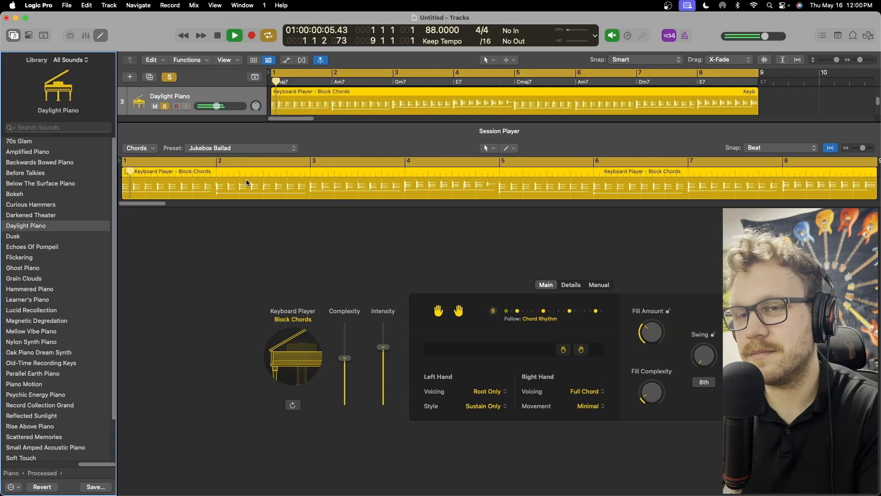
# Set the keyboard player's style to Arpeggiated and load the 80s FM Piano patch from the Classics synthesizers
pyautogui.click(294, 353)
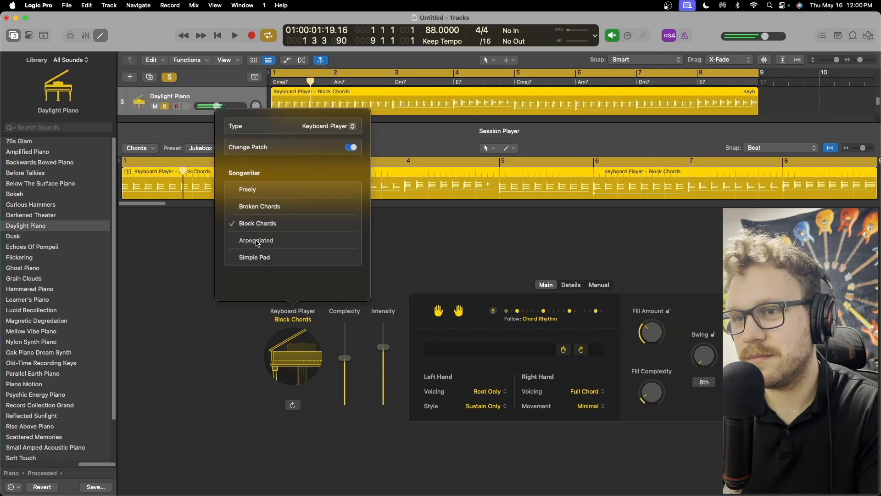
pyautogui.click(256, 240)
pyautogui.click(33, 173)
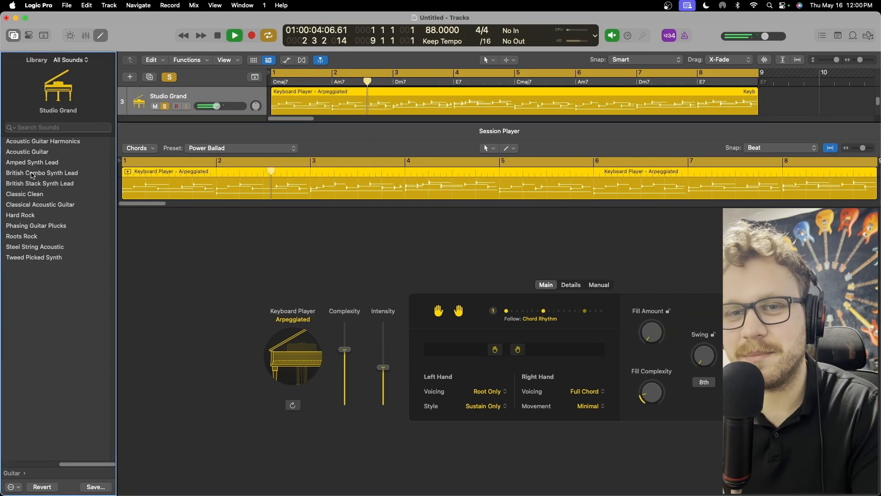
pyautogui.hscroll(-5, 55, 281)
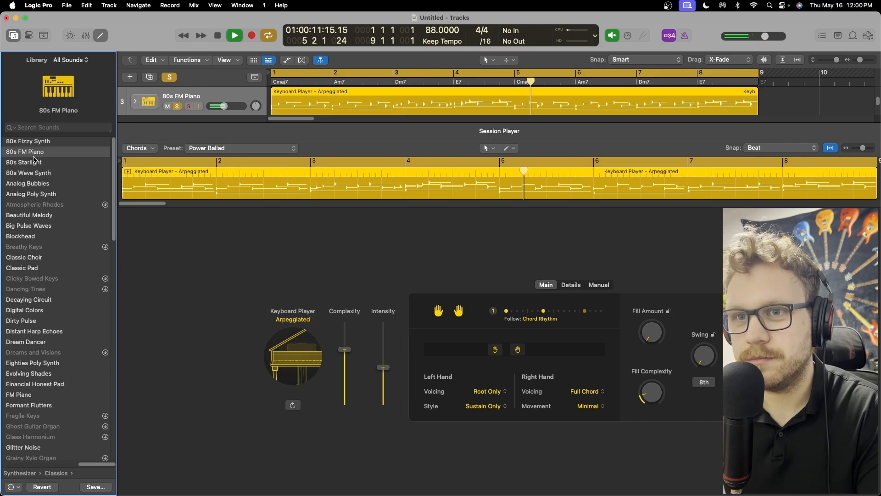
# Load the Simple Foundation patch on the bass track and solo it together with the keyboard
pyautogui.click(101, 36)
pyautogui.click(182, 130)
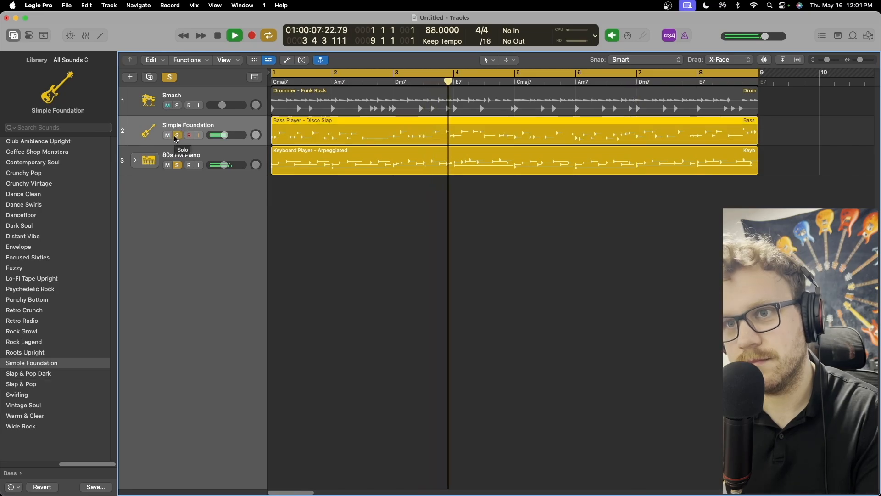
# Show the global tracks and change the fourth bar's chord in the Chord track to Esus4
pyautogui.click(28, 36)
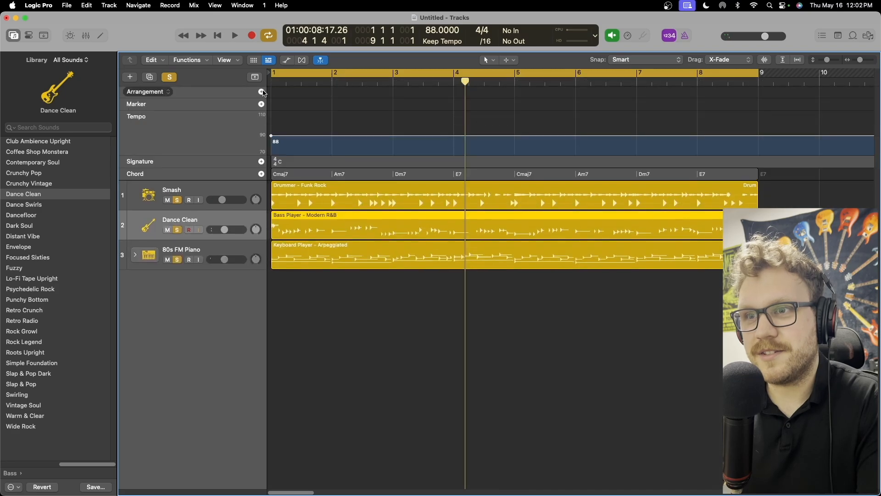
pyautogui.click(468, 179)
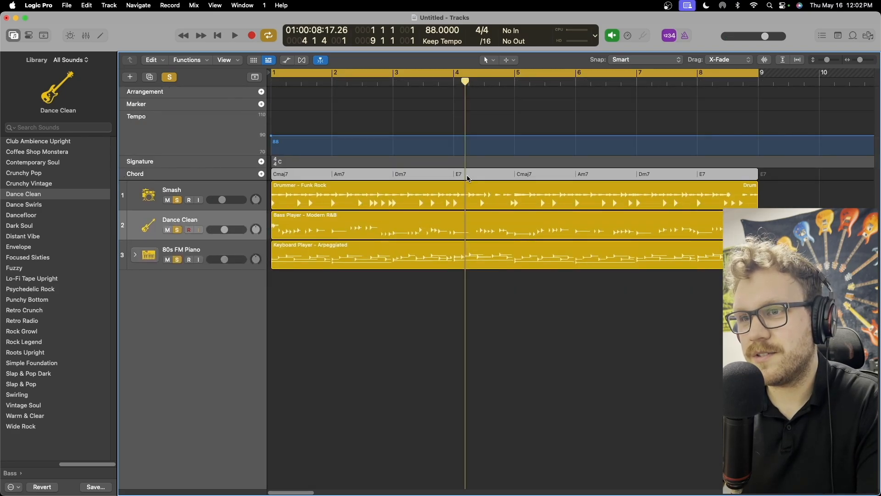
pyautogui.doubleClick(468, 177)
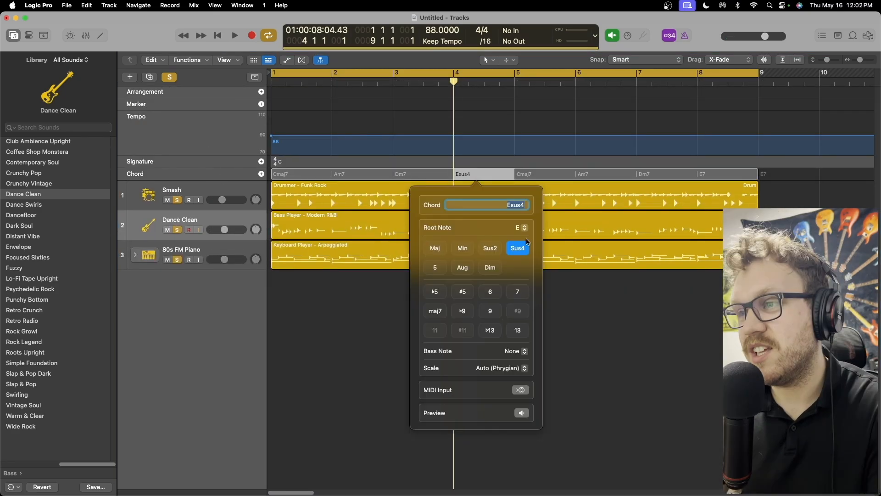
# Try adding the 7 and ♭9 extensions to the Esus4 chord in bar 4
pyautogui.click(517, 292)
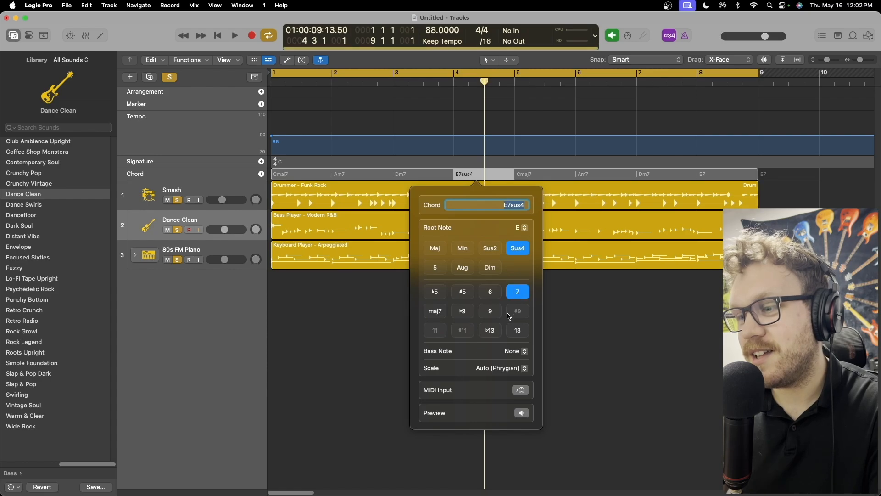
pyautogui.click(462, 311)
pyautogui.click(518, 291)
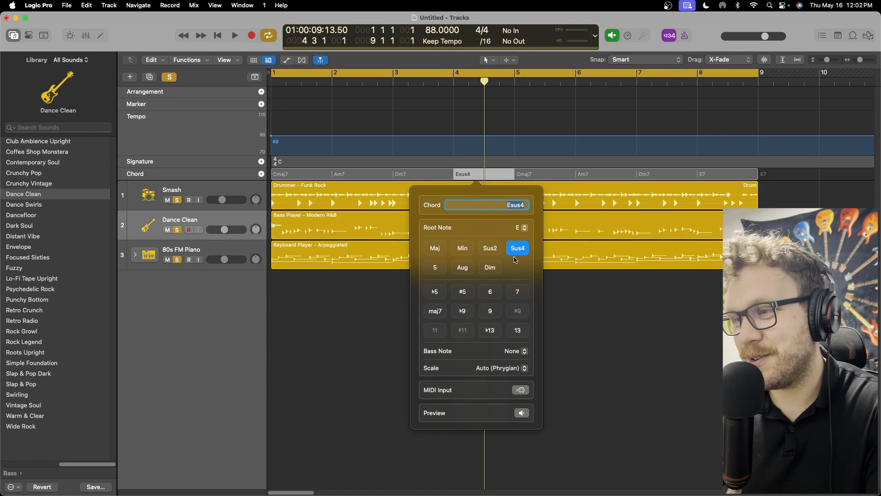
# Change the bar 4 chord to E7(♭9) and place the playhead at the start of bar 4
pyautogui.click(435, 248)
pyautogui.click(518, 292)
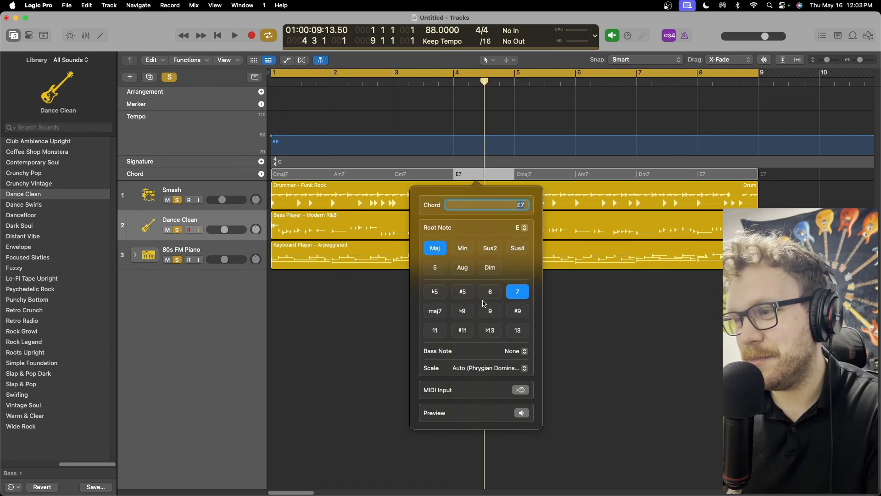
pyautogui.click(463, 311)
pyautogui.click(602, 385)
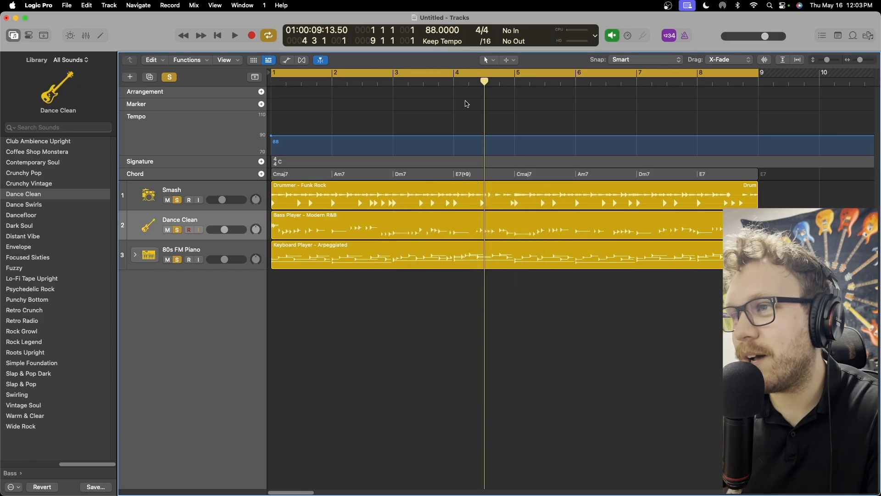
pyautogui.click(452, 83)
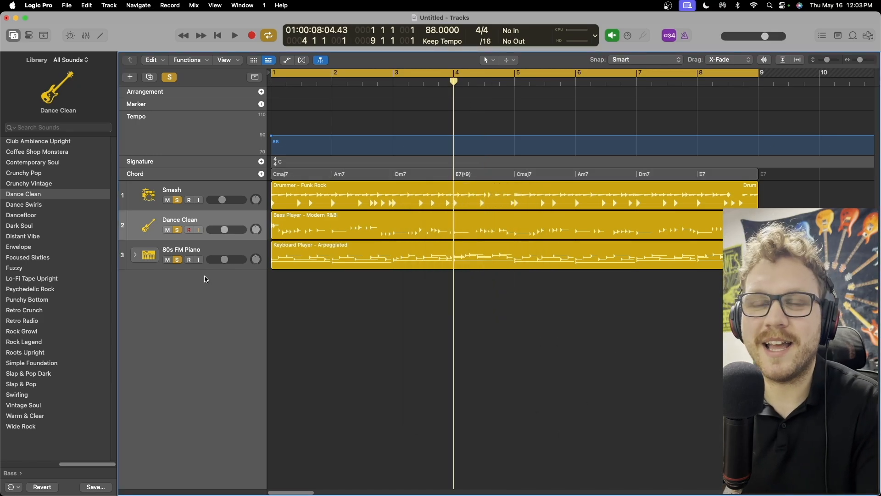
# Replace the bar 4 harmony with Gsus4 followed by G7(♭9), and audition the progression
pyautogui.doubleClick(487, 174)
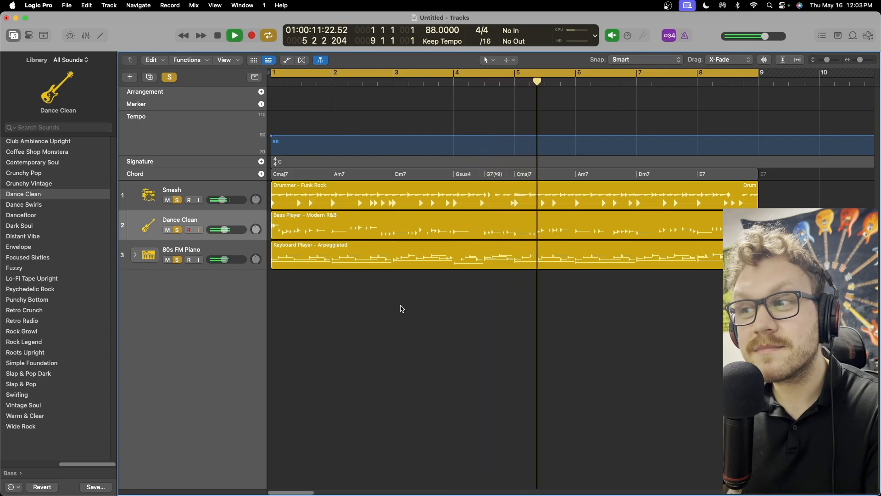
pyautogui.press('space')
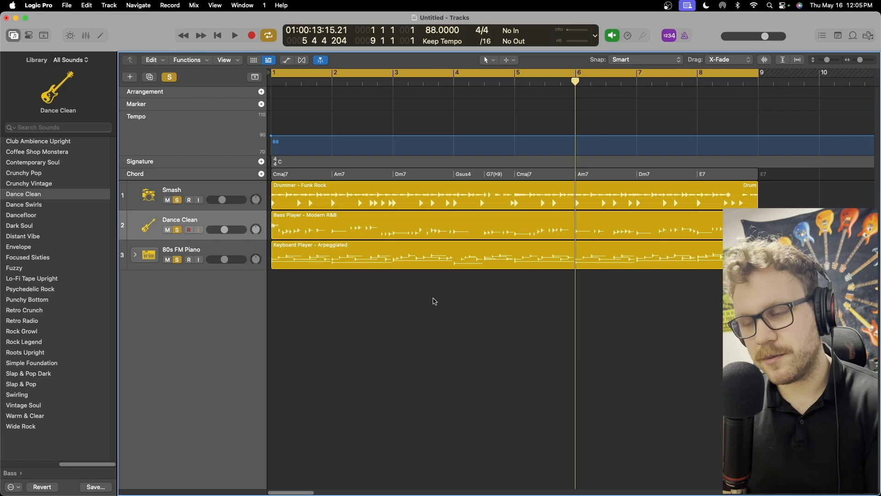
# Shorten the cycle range to bars 1 to 4 and audition the loop with bar 4's second chord as G7
pyautogui.moveTo(765, 78); pyautogui.dragTo(517, 78)
pyautogui.press('space')
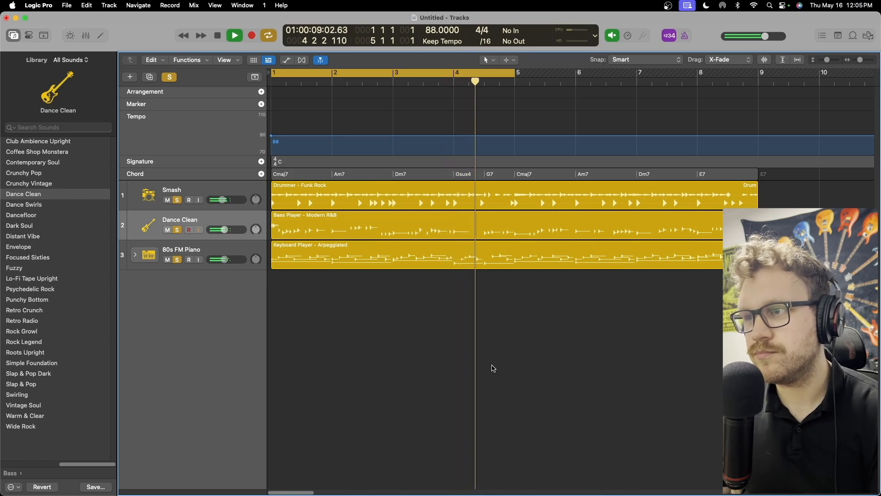
pyautogui.press('space')
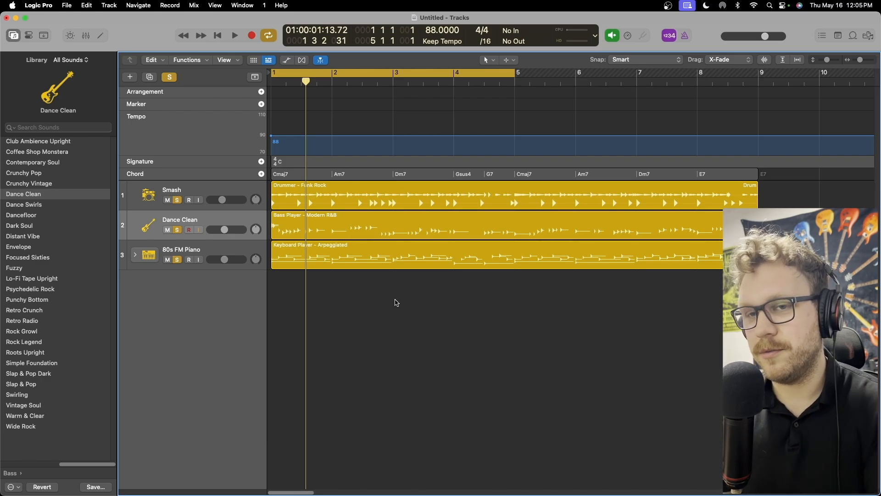
# Remove the keyboard and bass tracks, leaving the Smash drummer track with a four-bar region
pyautogui.click(208, 246)
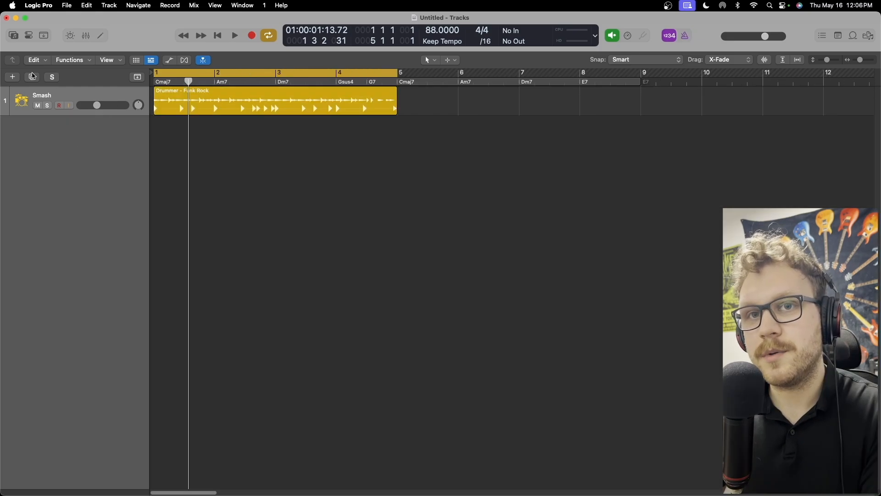
# Create a software instrument track with an empty channel strip and load the SoCal drum kit on it
pyautogui.click(14, 76)
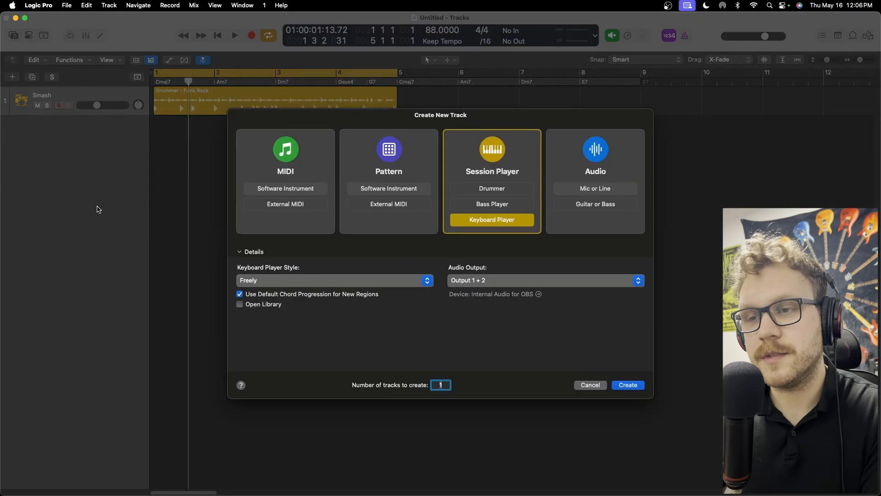
pyautogui.click(297, 161)
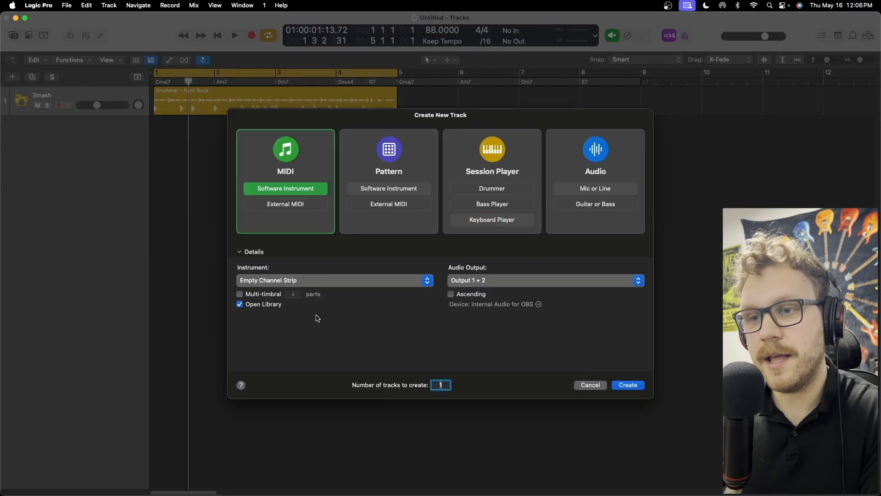
pyautogui.click(618, 384)
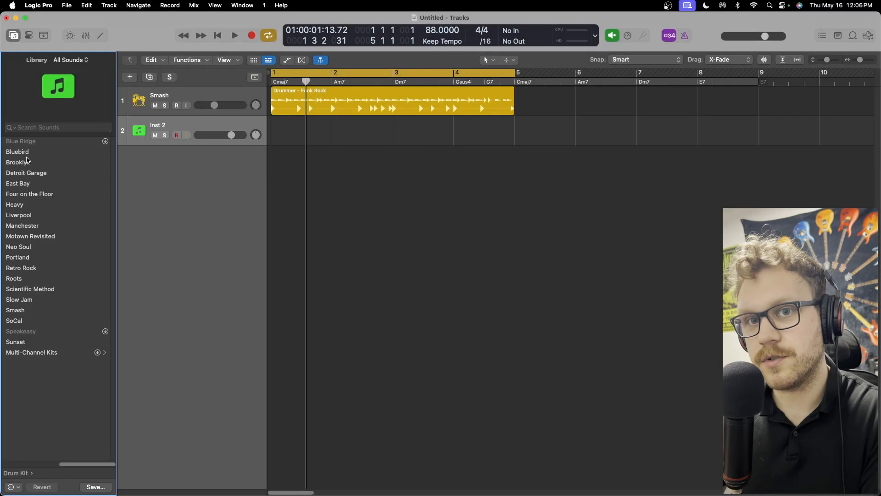
pyautogui.click(27, 322)
# Copy the Funk Rock drummer region from the Smash track onto the SoCal track, and mute the Smash track
pyautogui.moveTo(369, 114); pyautogui.dragTo(368, 121)
pyautogui.hotkey('ctrl', 'm')
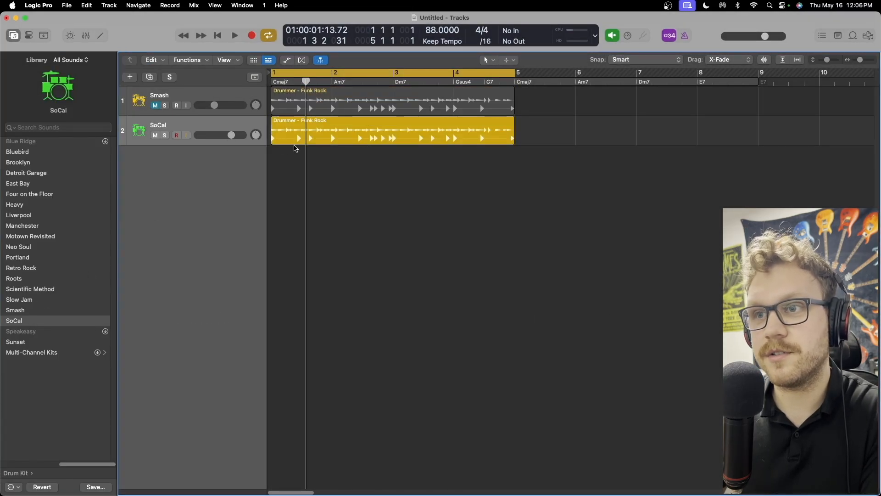
# Open the SoCal track's drummer region in the Session Player editor and show its manual pattern grid
pyautogui.doubleClick(294, 143)
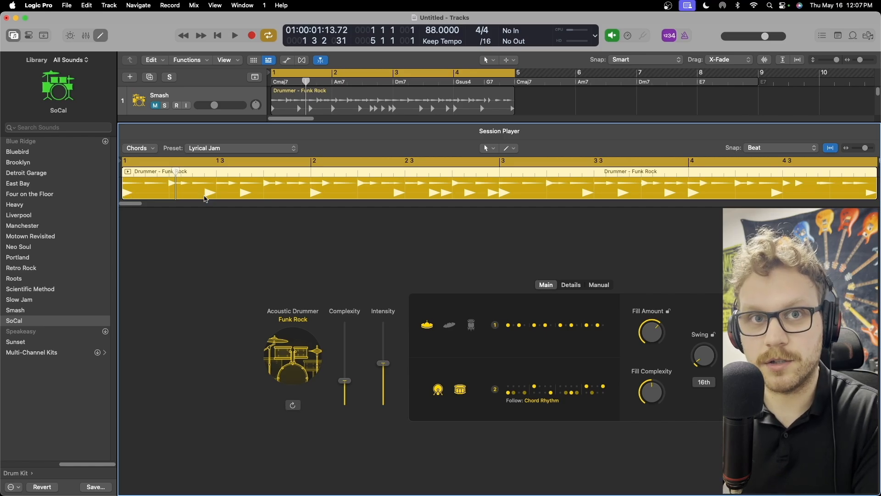
pyautogui.press('e')
pyautogui.doubleClick(423, 142)
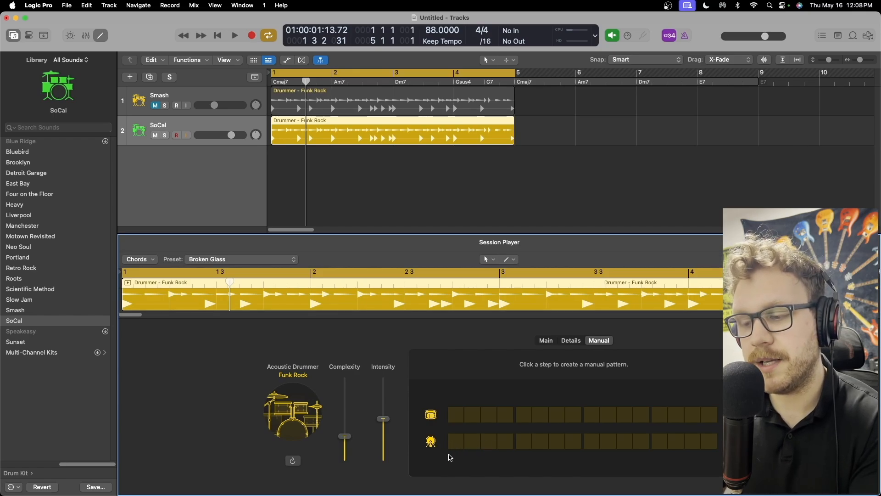
# Start creating a new Session Player track of the Drummer type
pyautogui.press('alt+super+n')
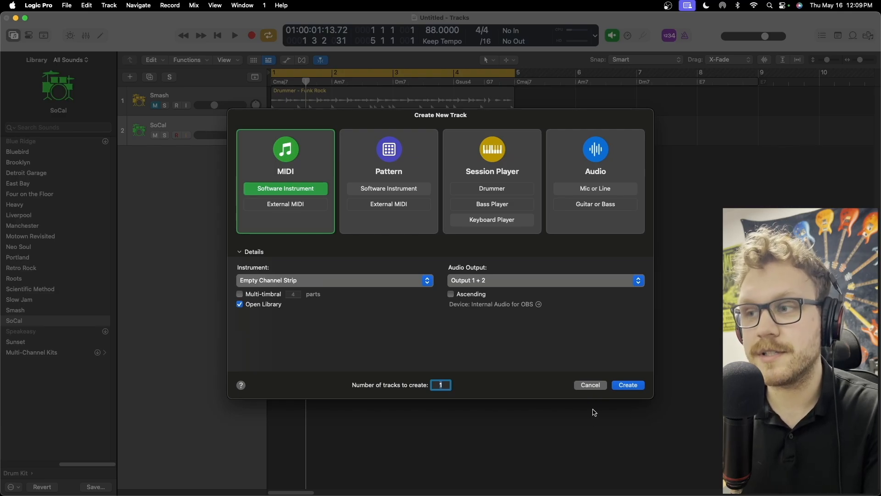
pyautogui.click(472, 161)
pyautogui.click(472, 191)
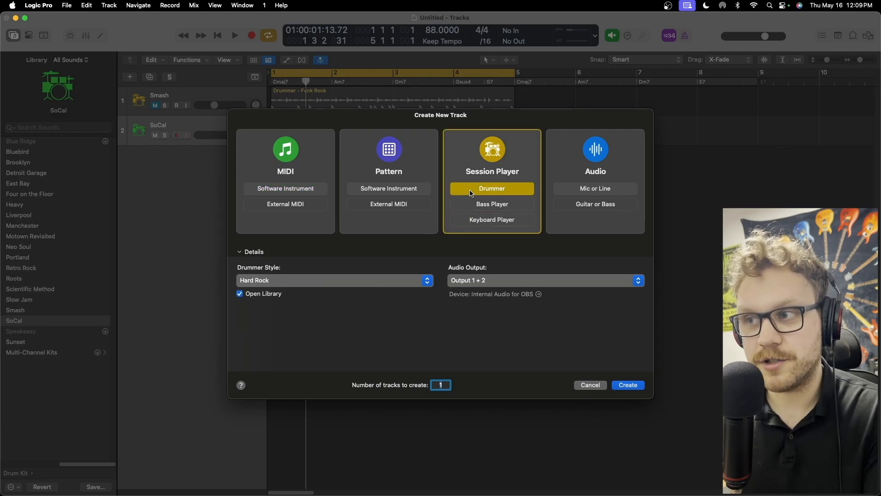